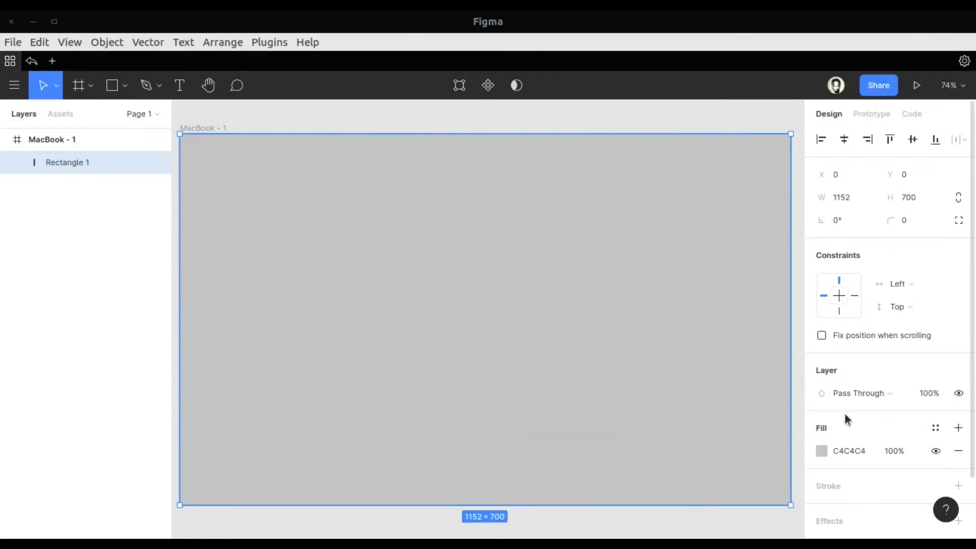
Change the background rectangle's solid fill to dark grey 3D3C3C
left_click(822, 451)
left_click_drag(681, 226, 588, 152)
left_click_drag(635, 254, 635, 318)
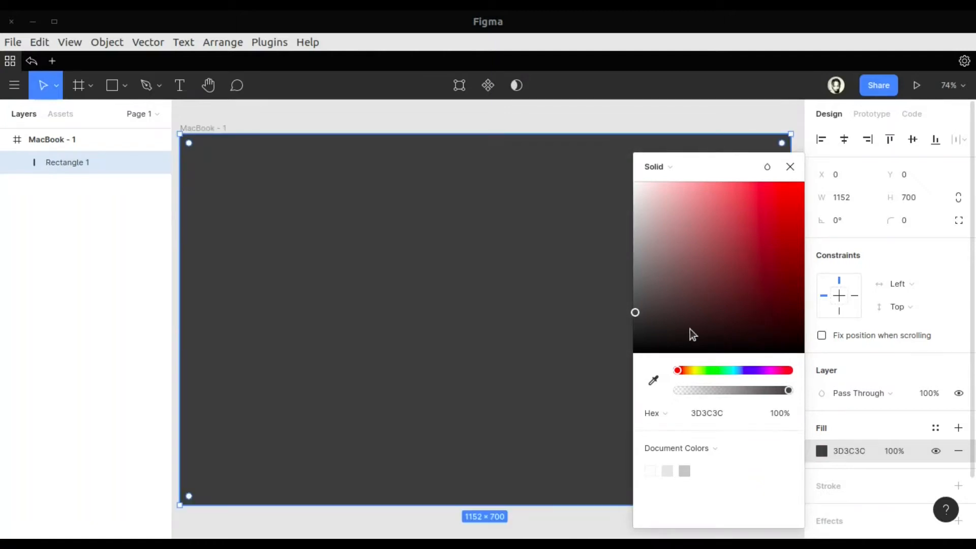
left_click(789, 168)
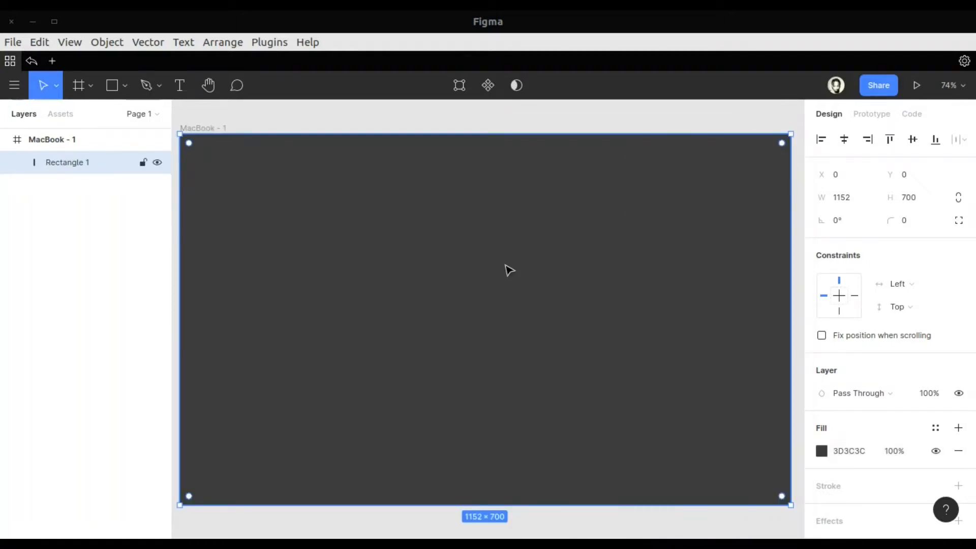
Add the text "Design" in the frame's upper-left corner and set its font size to 24
left_click(179, 85)
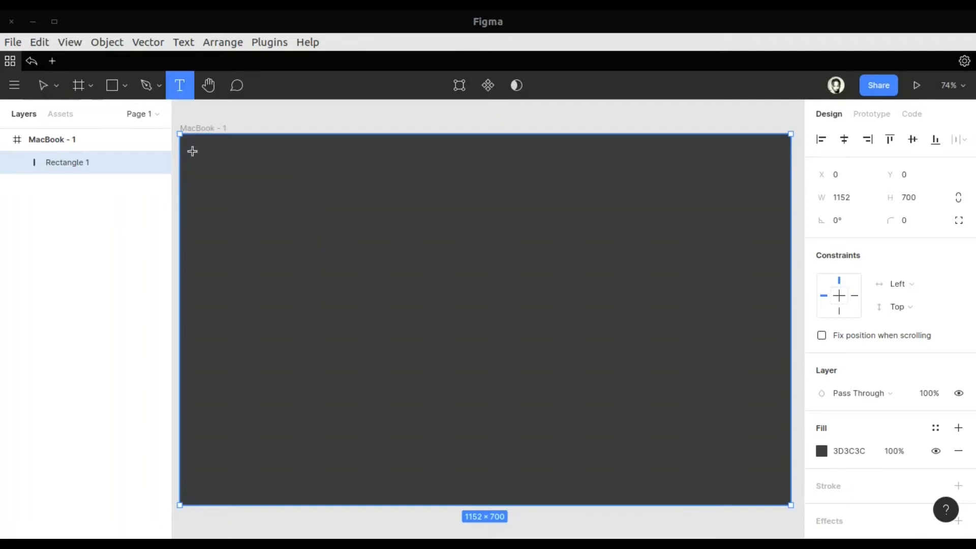
left_click(202, 155)
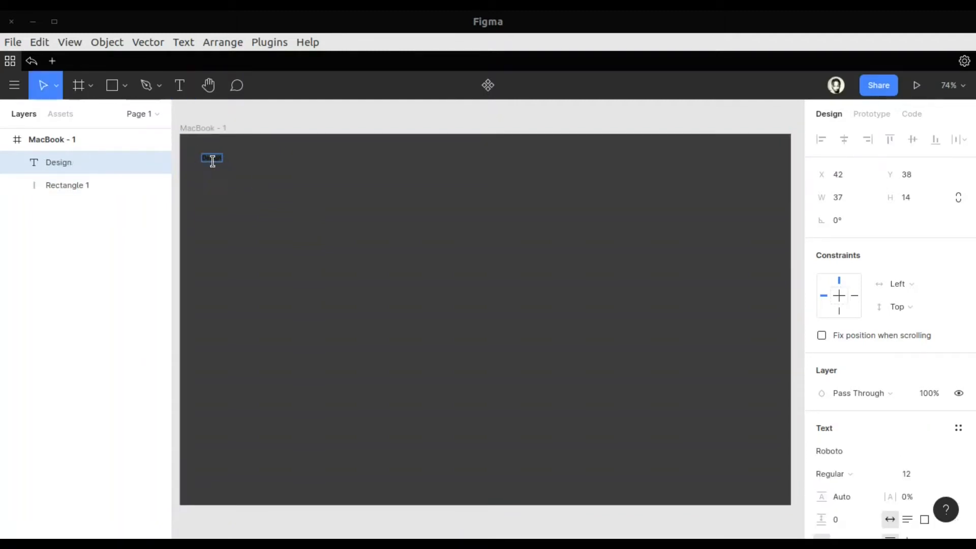
left_click(940, 475)
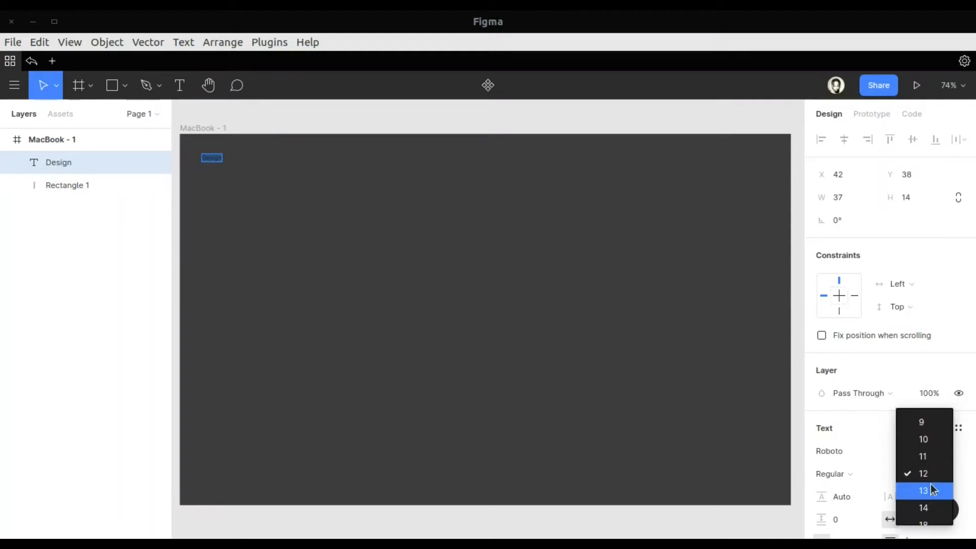
left_click(927, 409)
left_click(939, 473)
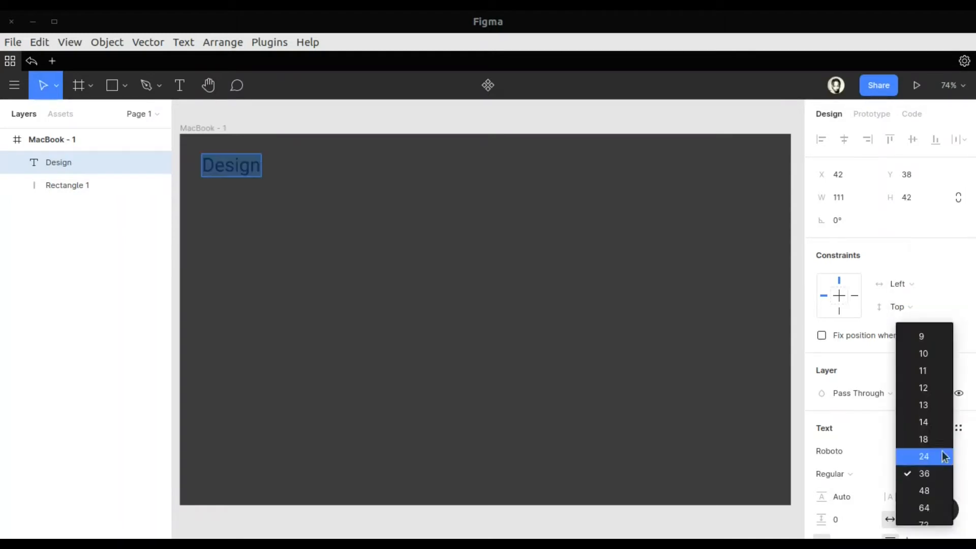
left_click(940, 457)
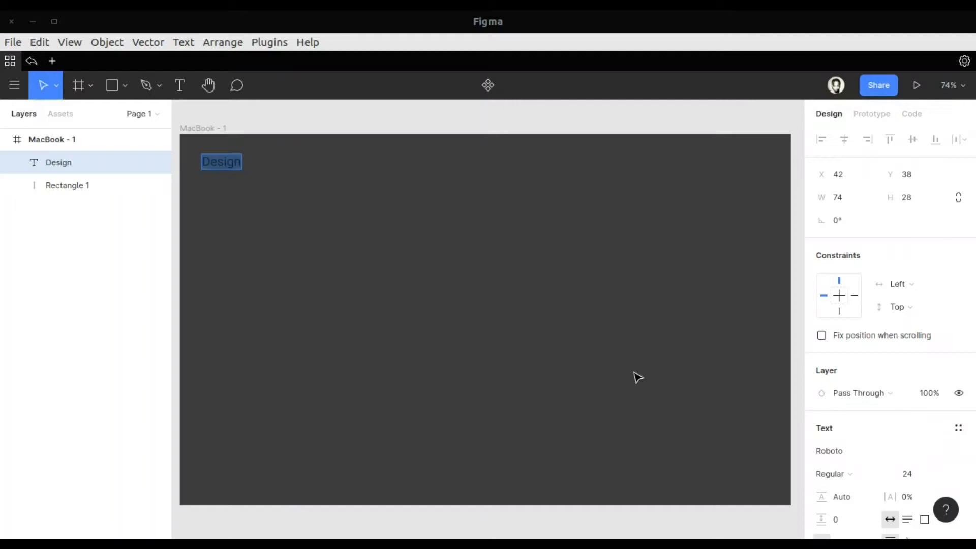
Set the Design text's letter spacing to 8% and its fill colour to FFFFFF
scroll(862, 427, "down", 2)
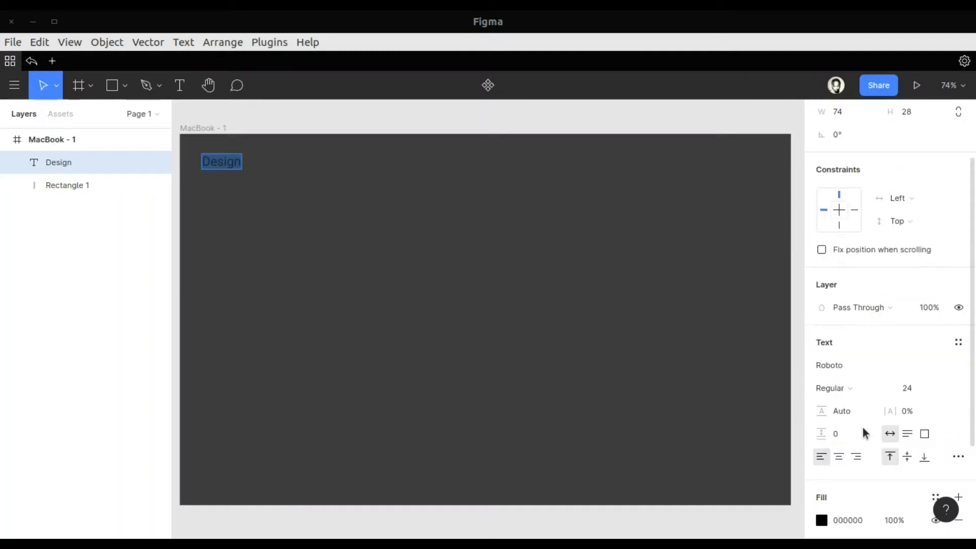
left_click(897, 410)
left_click_drag(906, 411, 907, 411)
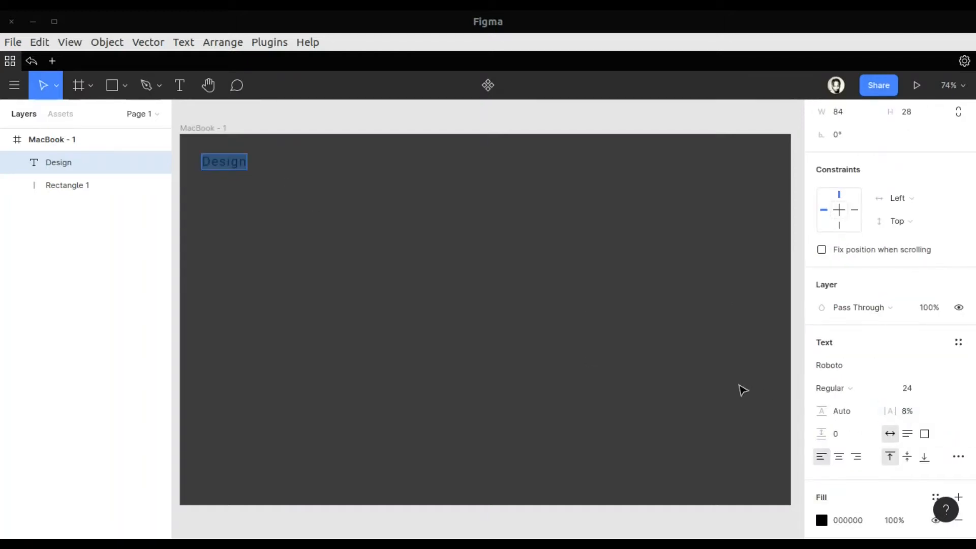
left_click(822, 520)
type("FFFFFF")
key("Return")
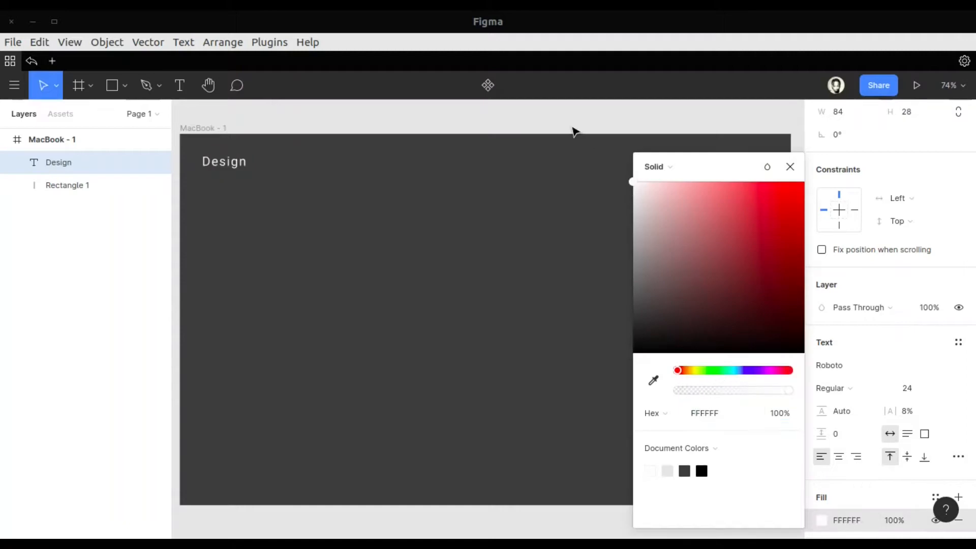
left_click(791, 167)
left_click(313, 257)
Nudge the Design text up by about 10 px
left_click(227, 198)
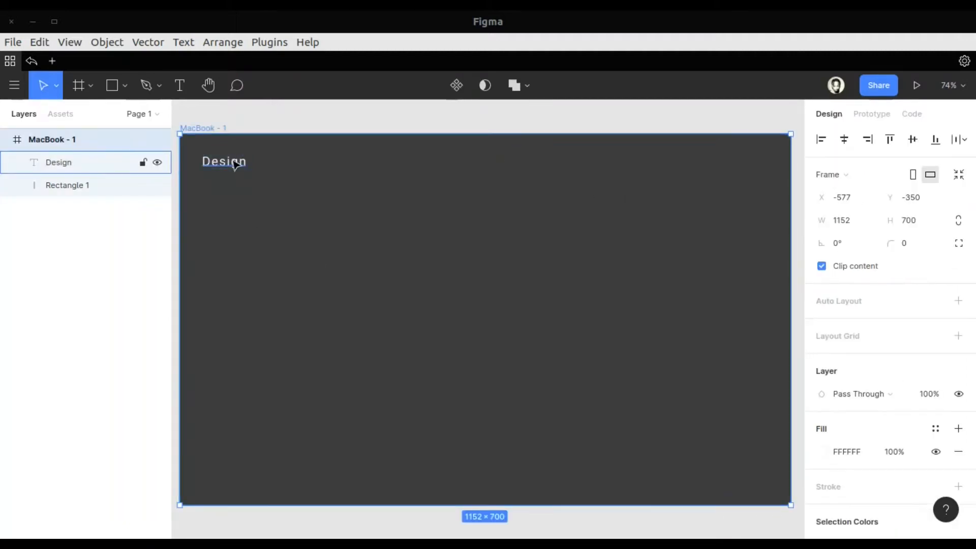
left_click(235, 163)
key("shift+Up")
left_click(313, 220)
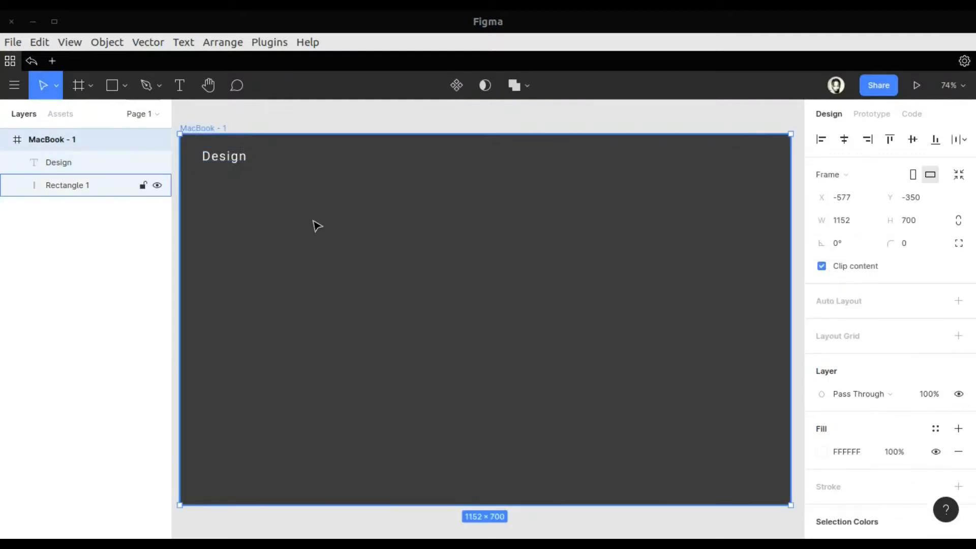
Add a "Home" text near the frame's upper edge, to the right of the Design text, at about X 670, Y 43
key("t")
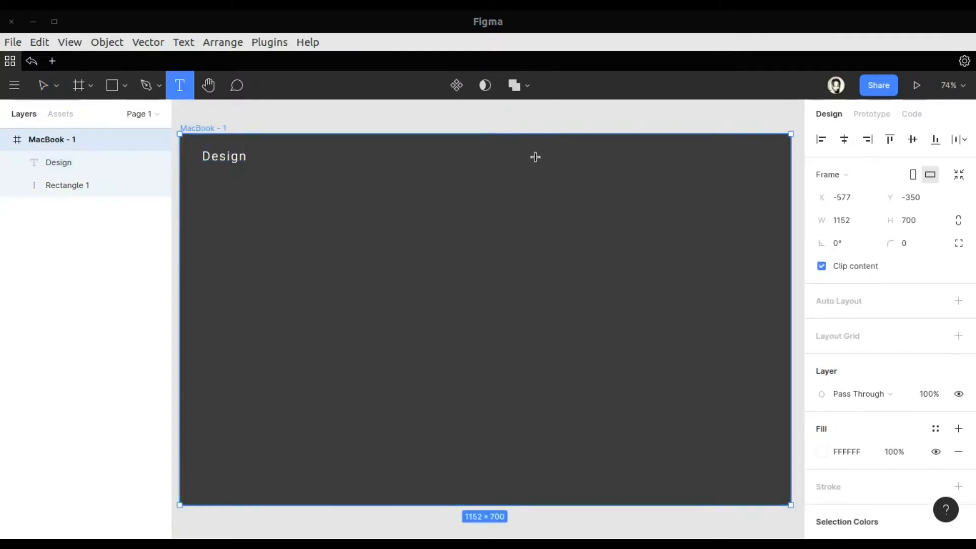
left_click(535, 157)
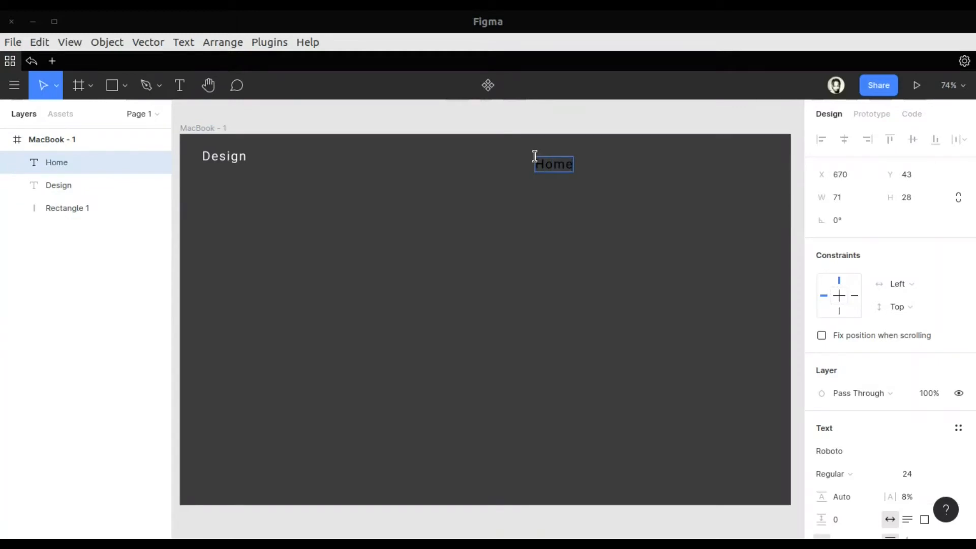
key("Escape")
Duplicate the Home text, place the copy to its right at about X 758, and change its wording to "Collection"
key("ctrl+d")
left_click_drag(570, 168, 616, 166)
double_click(612, 163)
type("Collection")
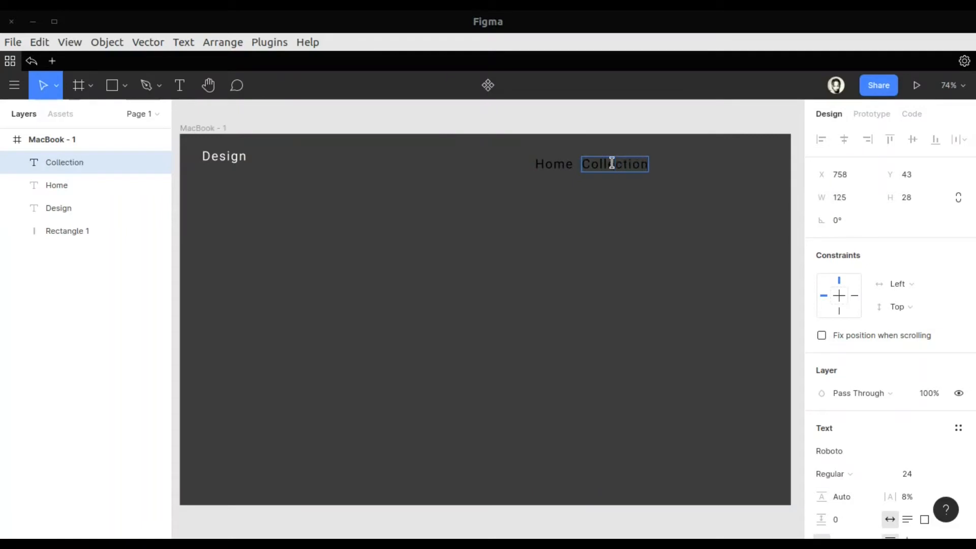
key("Escape")
Duplicate the Collection text, place the copy to its right at about X 925, and change its wording to "About"
key("ctrl+d")
left_click_drag(623, 170, 711, 171)
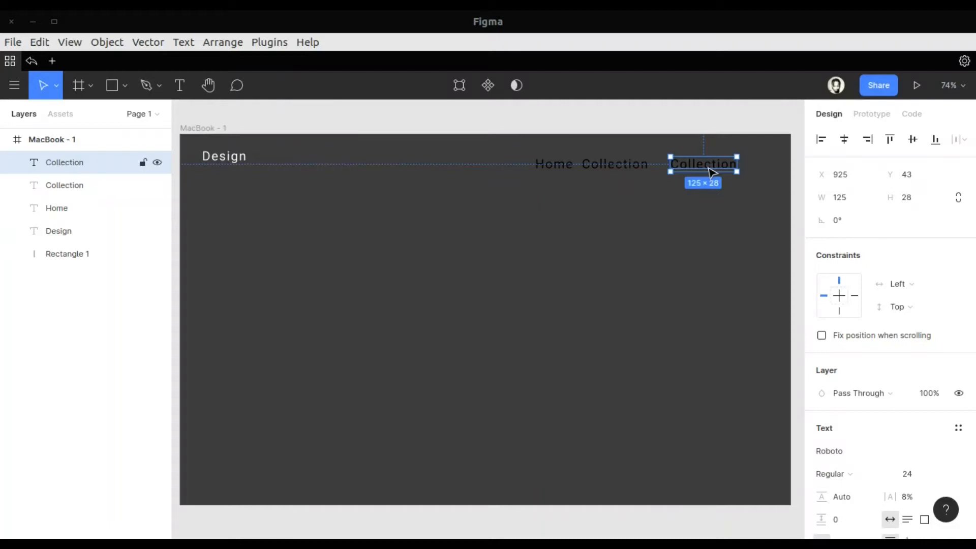
double_click(705, 164)
type("About")
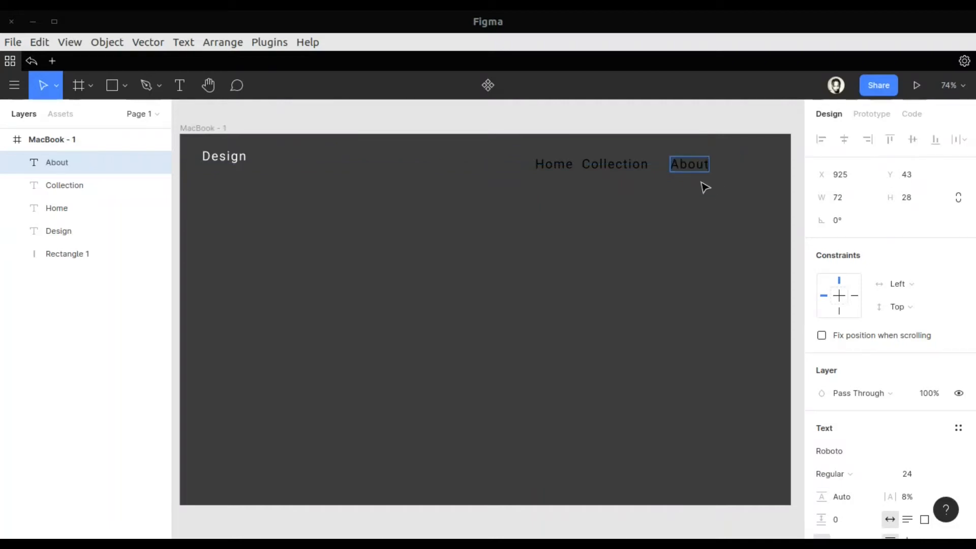
key("Escape")
Duplicate the About text, place the copy to its right at about X 1050, and change its wording to "Contact"
key("ctrl+d")
left_click_drag(693, 164, 763, 169)
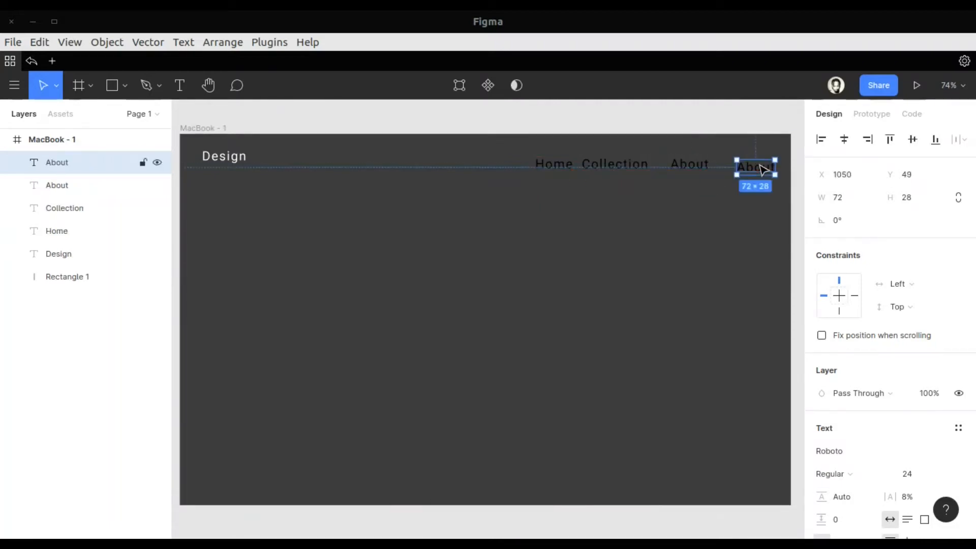
double_click(760, 165)
type("C")
key("Escape")
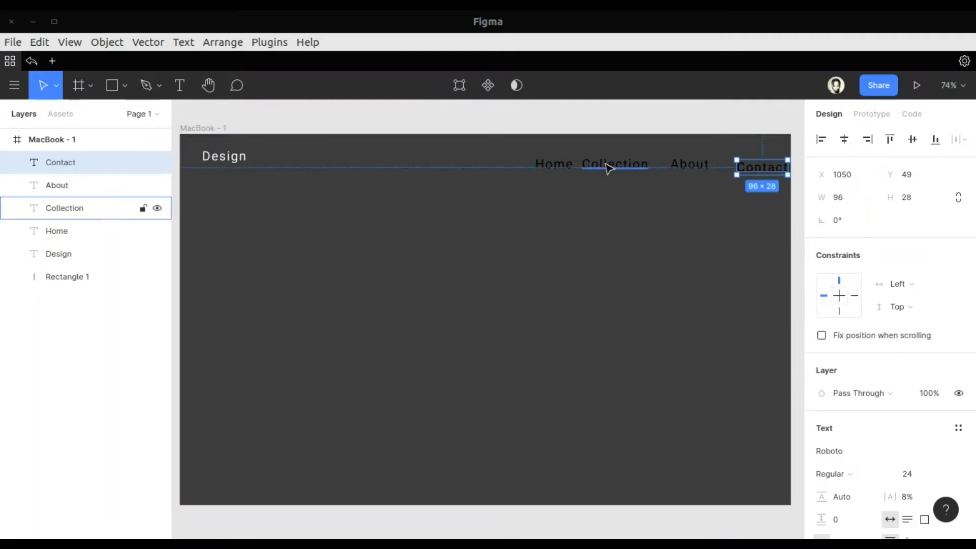
Spread Home, Collection, About and Contact in one row at Y 43 with gaps of about 64 px
left_click_drag(562, 168, 472, 169)
left_click_drag(612, 163, 550, 164)
left_click_drag(678, 162, 640, 171)
left_click_drag(733, 172, 700, 168)
Set the font size of the Contact, About, Collection and Home texts together to 18
left_click(650, 167, "shift")
left_click(553, 165, "shift")
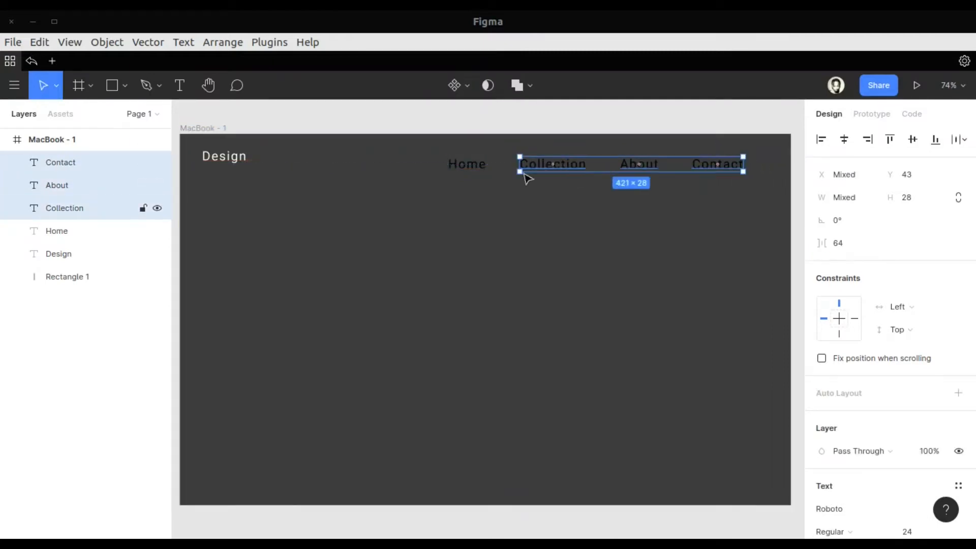
left_click(466, 165, "shift")
scroll(826, 437, "down", 2)
left_click(935, 444)
left_click(929, 427)
Set the fill colour of the four navigation texts to FFFFFF
scroll(898, 436, "down", 3)
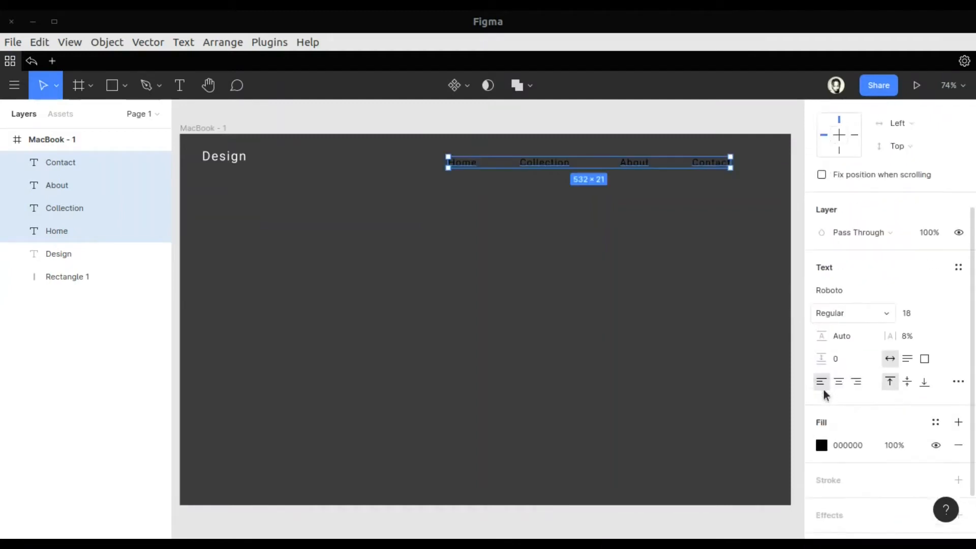
left_click(821, 401)
type("FFFFFF")
key("Return")
left_click(790, 168)
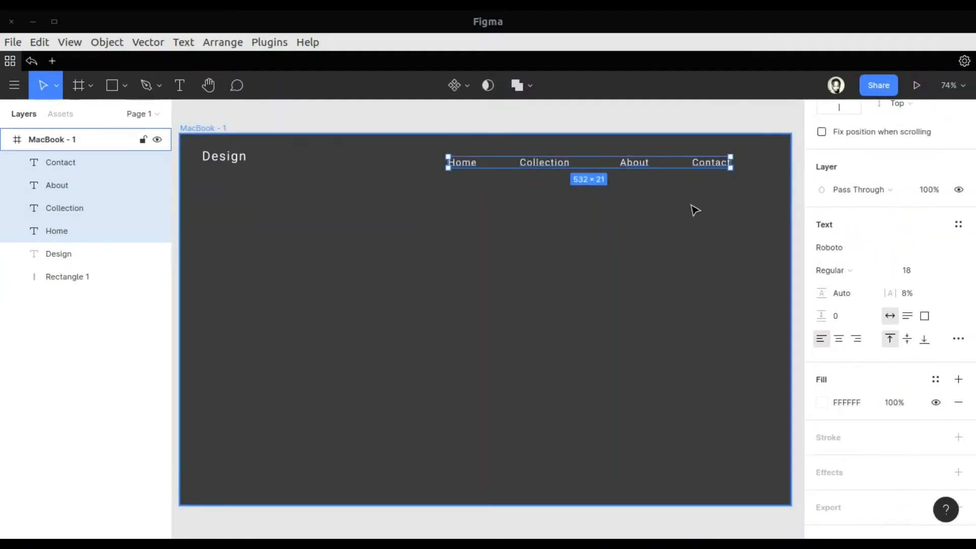
Group the four navigation texts and move the group left to free space beside Contact
key("ctrl+g")
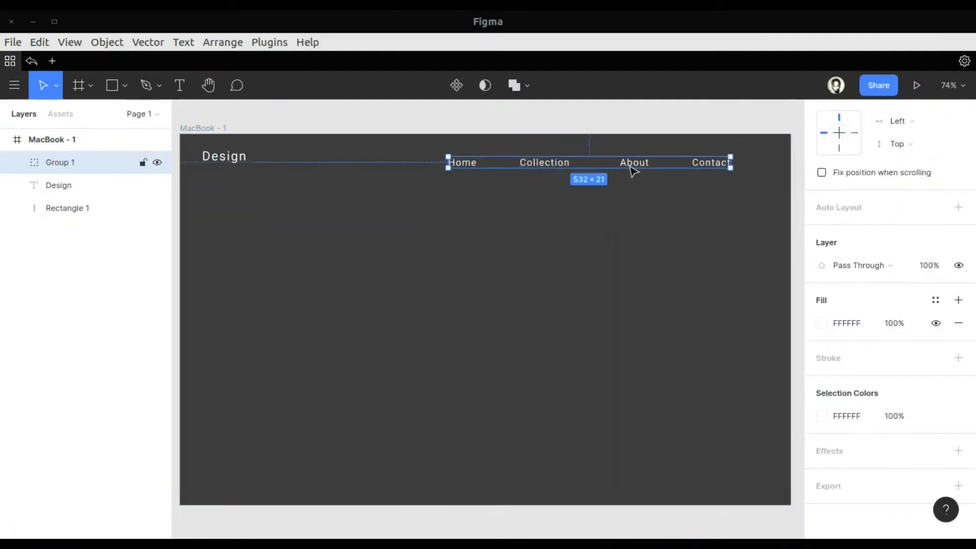
left_click_drag(631, 167, 585, 171)
Draw a horizontal line about 28 px long to the right of Contact and stack two evenly spaced copies below it
key("ctrl+plus")
scroll(714, 168, "up", 7)
scroll(715, 167, "right", 12)
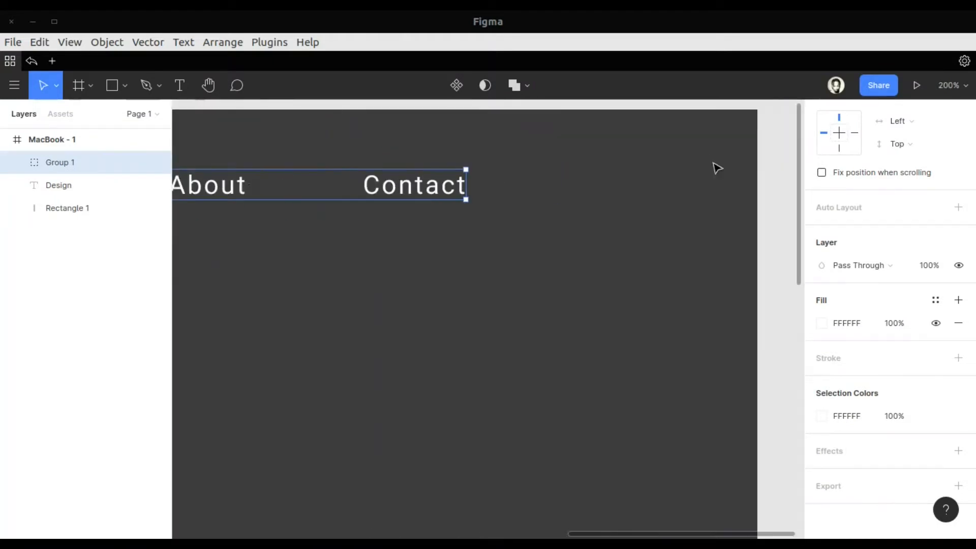
left_click(120, 85)
left_click(92, 134)
mouse_move(543, 174)
left_mouse_down()
mouse_move(584, 174)
mouse_move(565, 187)
left_mouse_up()
key("ctrl+d")
key("ctrl+d")
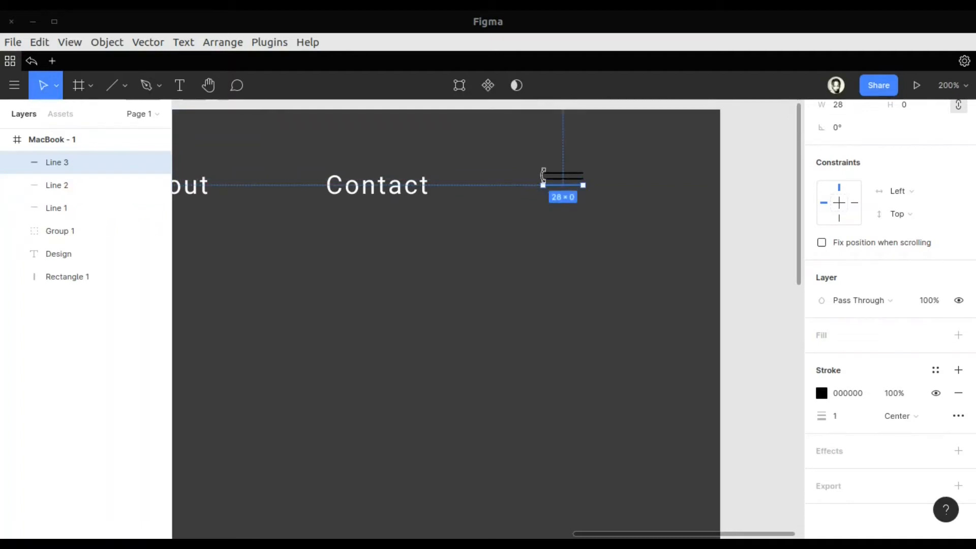
Shorten the middle line to about 20 px and the upper line to about 23 px from their left ends
left_click(545, 179)
key("ctrl+plus")
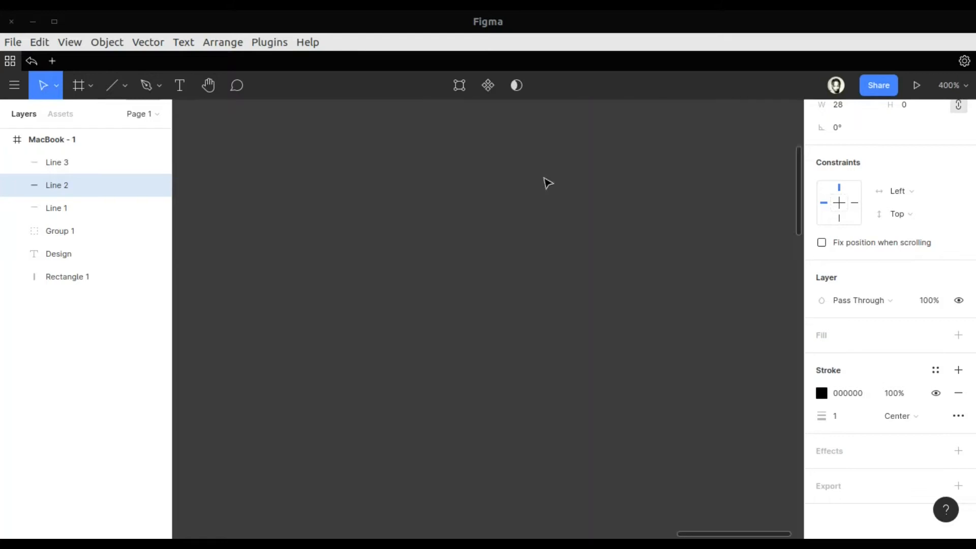
mouse_move(580, 187)
left_mouse_down()
mouse_move(601, 186)
mouse_move(582, 183)
left_mouse_up()
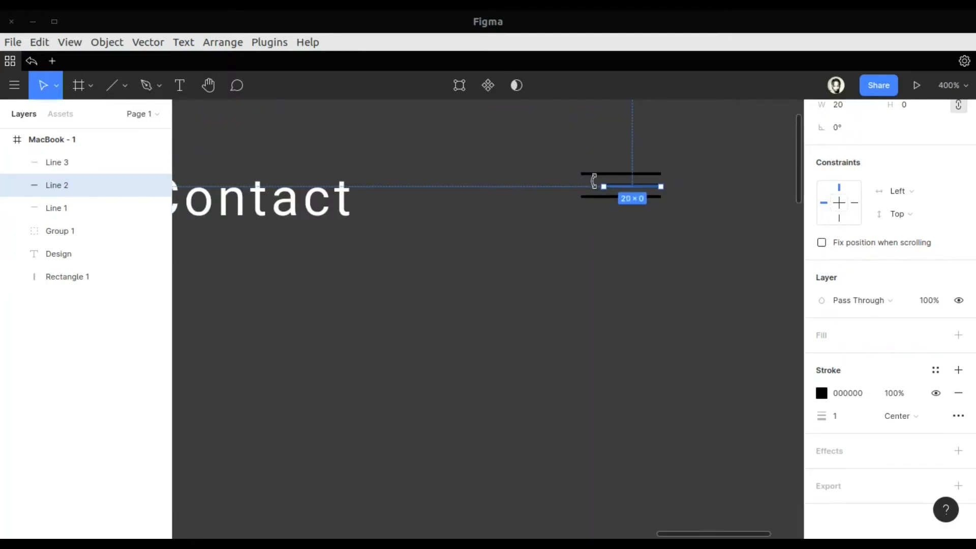
left_click(579, 173)
left_click_drag(578, 172, 595, 174)
Group the three lines and name the group "Menu"
left_click(608, 186, "shift")
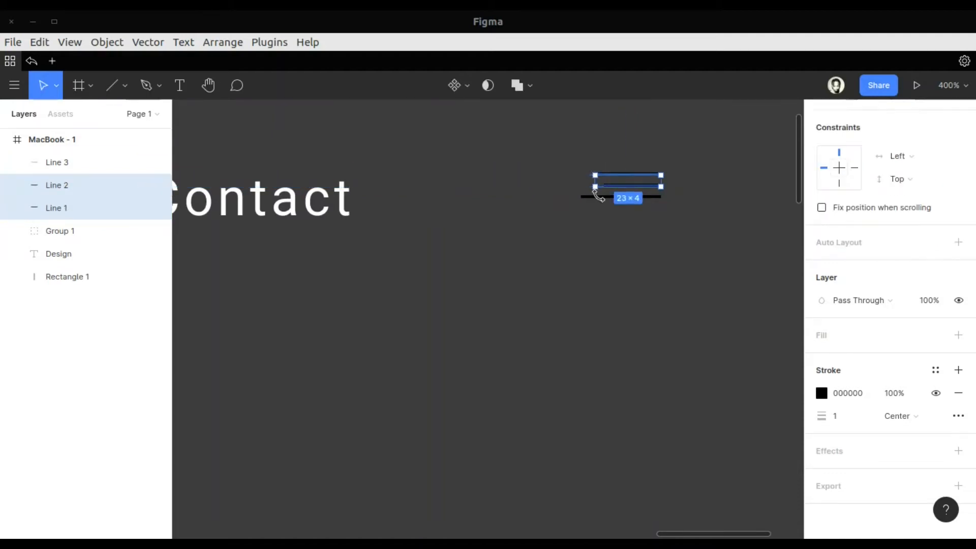
left_click(601, 197, "shift")
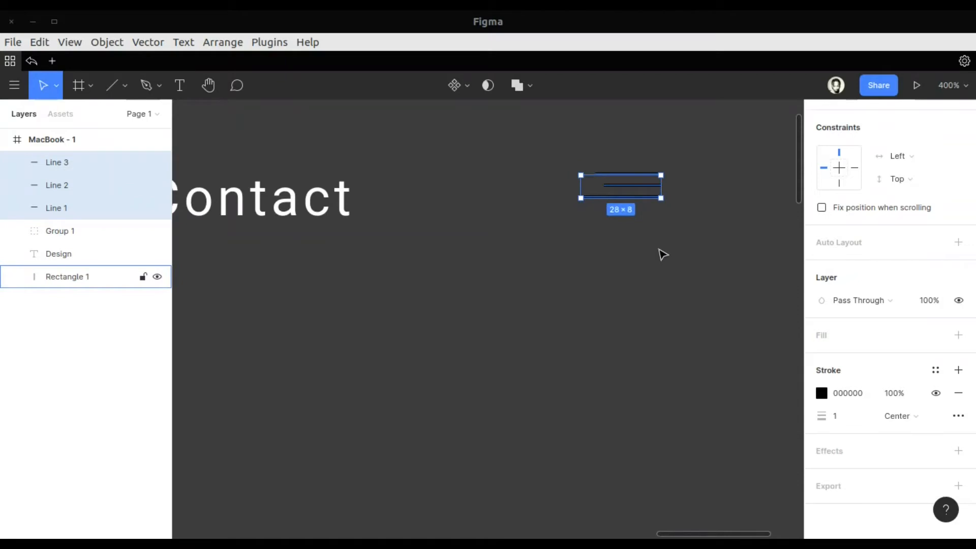
key("ctrl+g")
double_click(73, 163)
type("Menu")
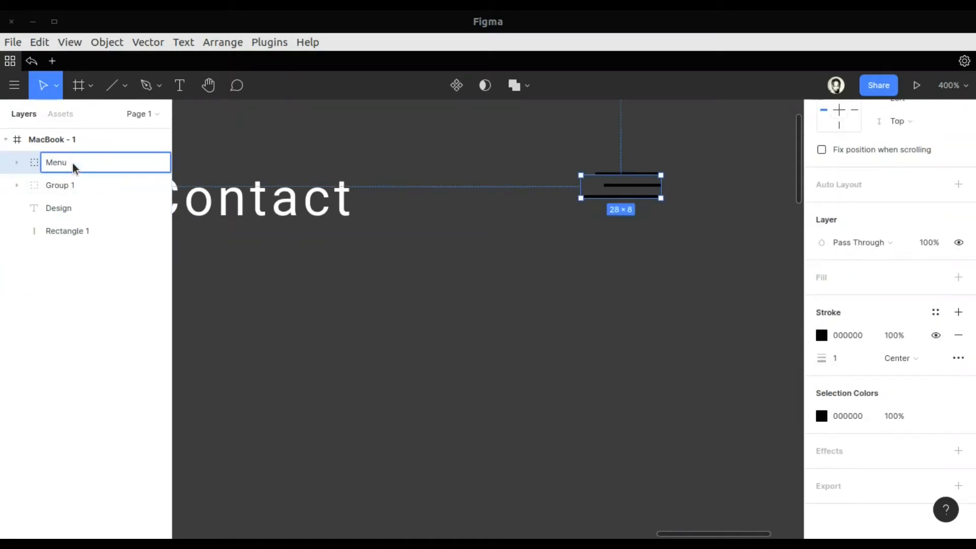
key("Return")
Set the Menu group's stroke colour to FFFFFF
left_click(820, 336)
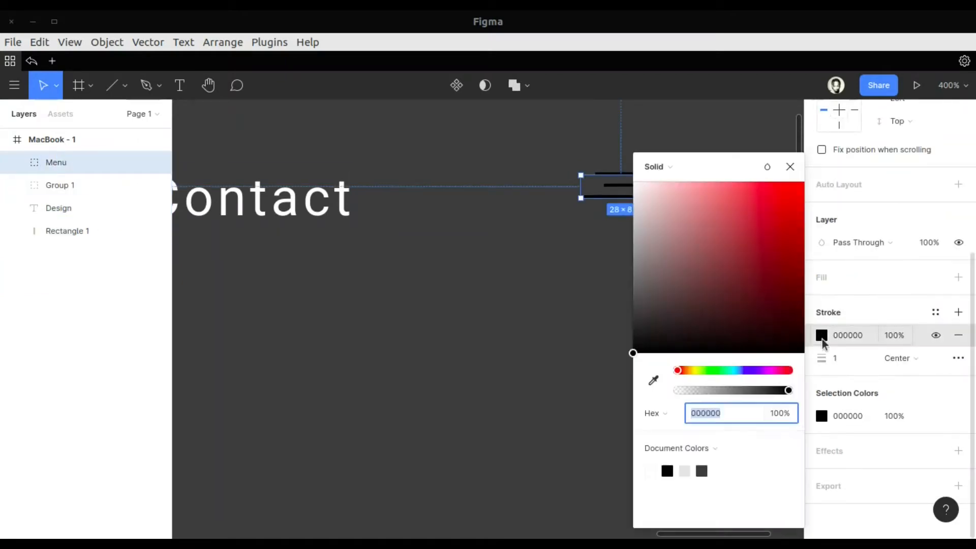
type("FFFFFF")
key("Return")
key("Escape")
Shift the whole MacBook - 1 frame slightly right and up, to about X -564, Y -354
left_click(623, 189)
left_click_drag(623, 189, 659, 177)
left_click(644, 174)
left_click(608, 229)
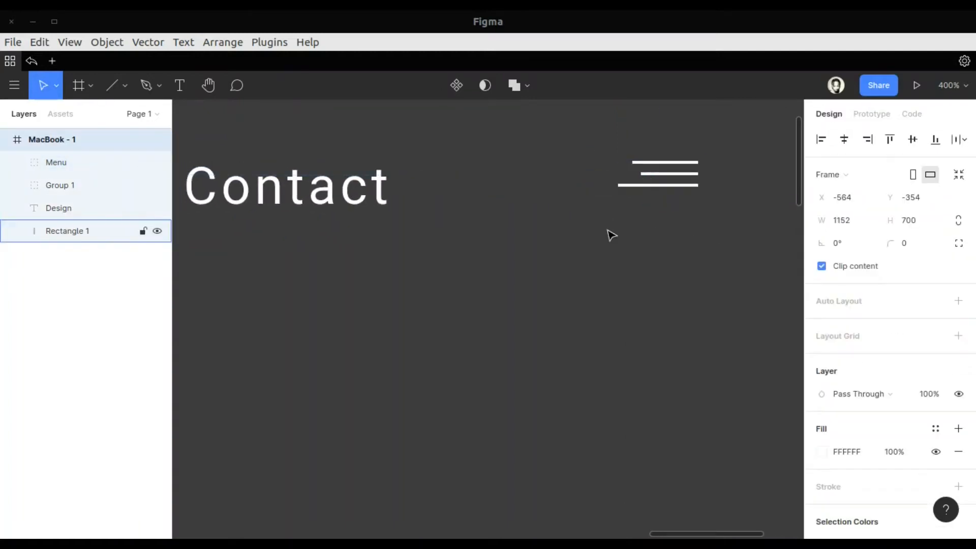
Align the Menu icon vertically with the navigation texts and group it with the navigation group
key("ctrl+minus")
key("ctrl+minus")
scroll(650, 221, "left", 4)
scroll(649, 220, "down", 3)
left_click_drag(761, 159, 766, 163)
left_click(681, 168, "shift")
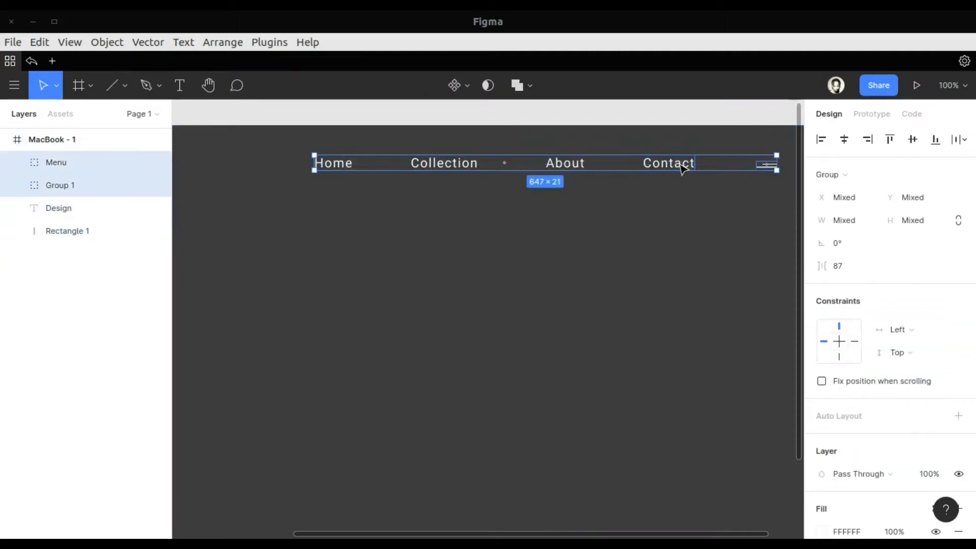
key("ctrl+g")
Set the canvas zoom to 75% and bring the whole header row into view
left_click(950, 85)
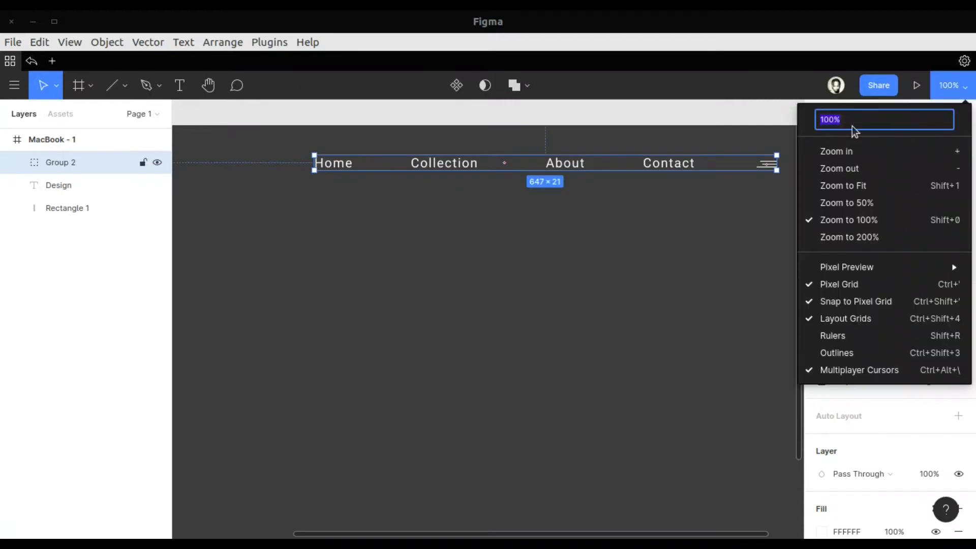
type("75")
key("Return")
scroll(410, 302, "left", 3)
scroll(410, 303, "right", 1)
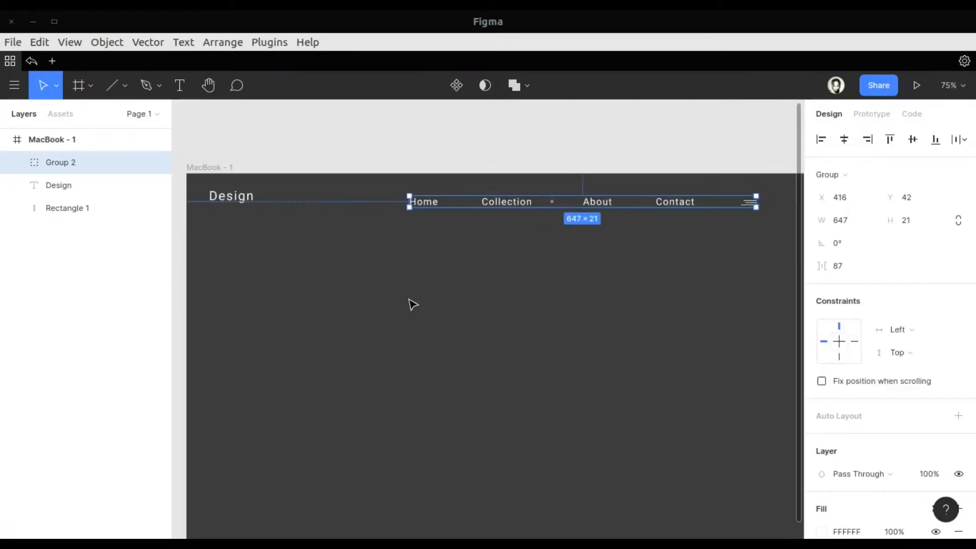
Add a 10 px layout grid to the MacBook - 1 frame
left_click(47, 139)
left_click(958, 335)
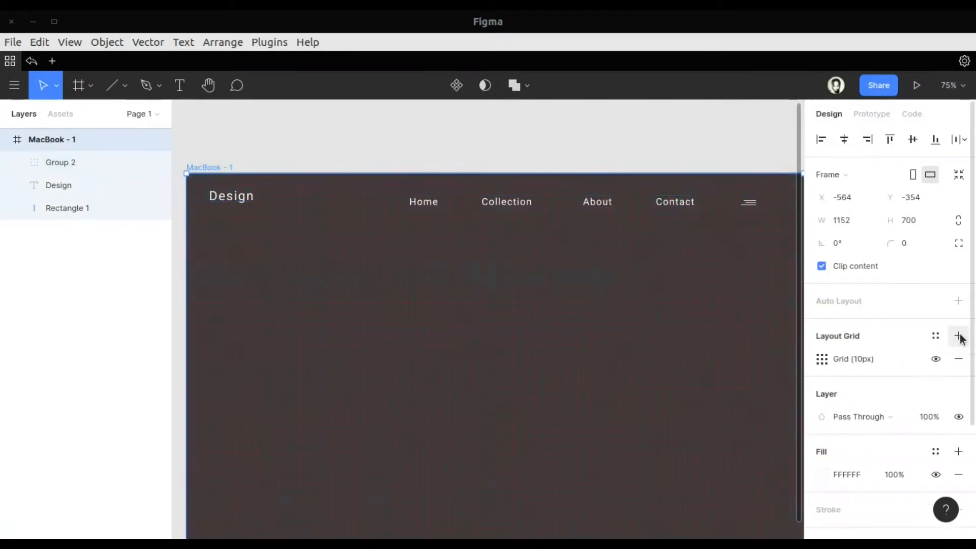
scroll(512, 226, "right", 1)
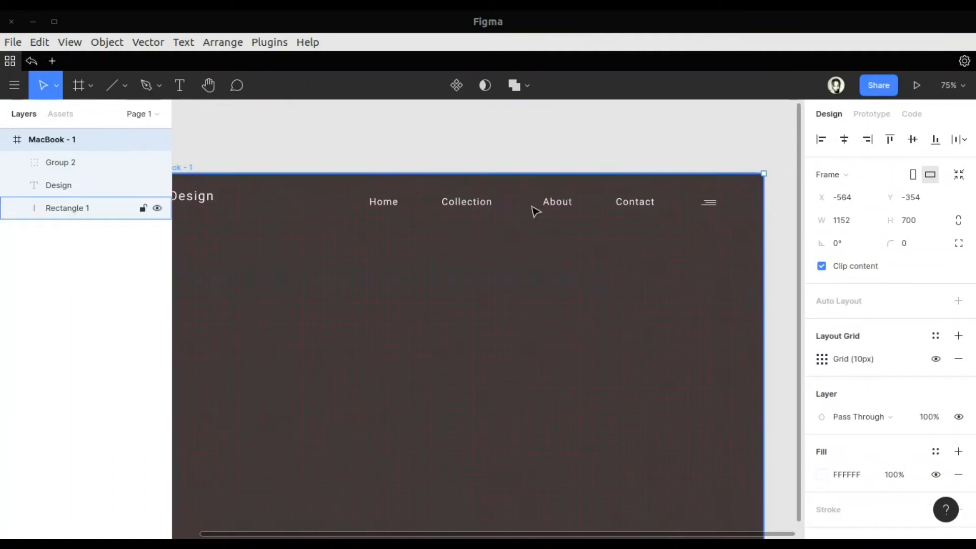
Move the navigation group up to Y 30 within the frame
left_click(532, 202)
left_click(567, 201)
key("ctrl+plus")
key("ctrl+plus")
key("ctrl+plus")
scroll(568, 201, "up", 10)
scroll(568, 205, "right", 2)
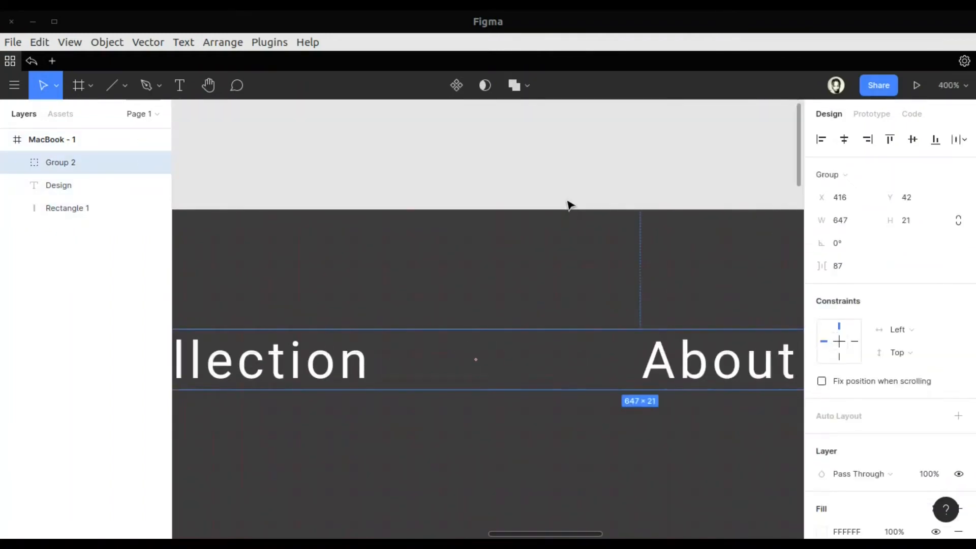
key("shift+Up")
key("Up")
key("Up")
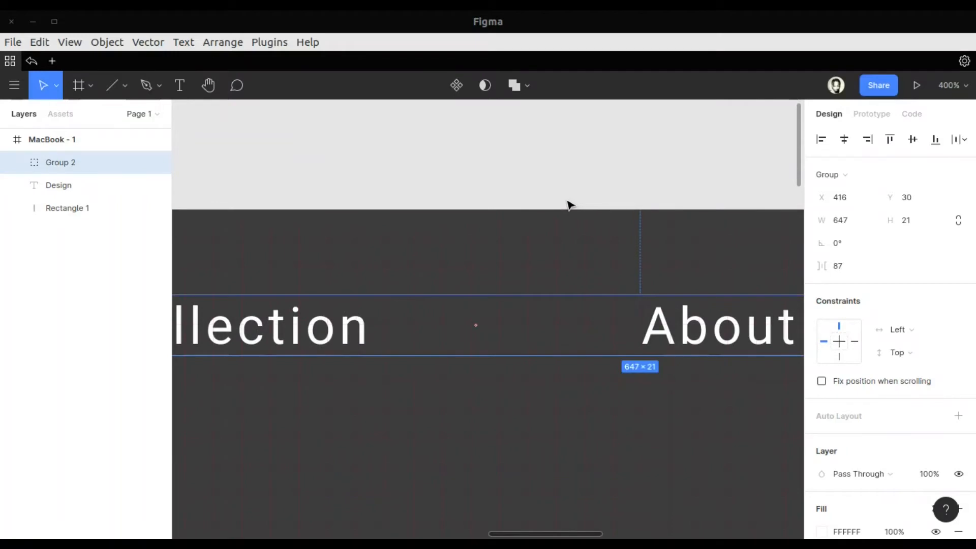
Recolour the frame's 10 px layout grid to a light grey
left_click(71, 142)
left_click(935, 358)
left_click(935, 359)
left_click(819, 359)
left_click(710, 418)
key("Escape")
Nudge the navigation group slightly down and shift it right, closer to the frame's right edge, using the grid
left_click(670, 333)
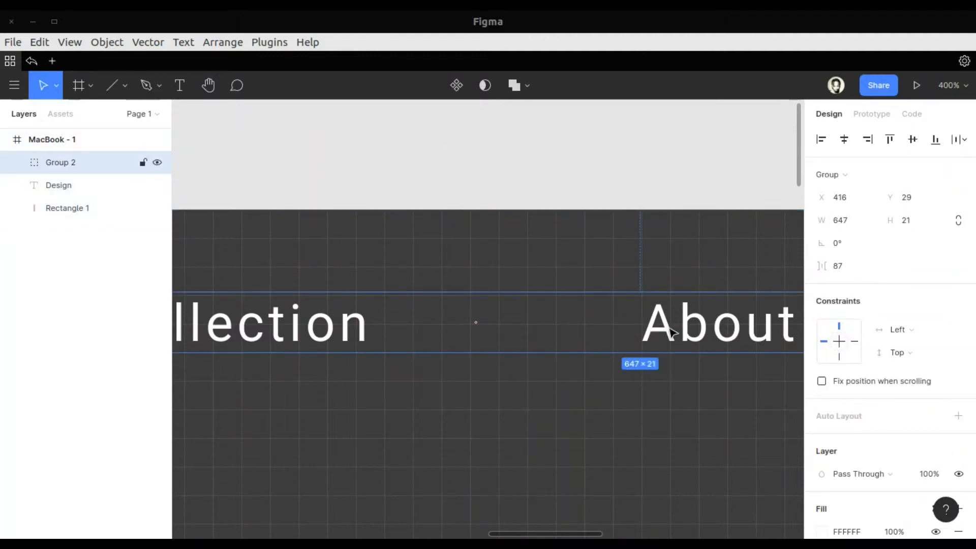
key("Down")
key("Down")
key("Up")
scroll(672, 333, "right", 6)
scroll(672, 333, "down", 1)
scroll(673, 333, "right", 20)
key("Right")
key("Right")
key("Right")
key("Right")
key("Right")
key("Right")
key("Right")
key("Right")
key("Right")
key("Right")
key("Right")
key("Right")
key("Right")
key("Right")
key("Right")
key("Right")
key("Right")
key("Right")
key("Right")
key("Right")
key("Right")
key("Right")
Move the Design logo text to X 28, Y 28
scroll(671, 333, "up", 1)
scroll(670, 333, "left", 20)
scroll(672, 333, "right", 8)
scroll(671, 334, "left", 7)
left_click(607, 319)
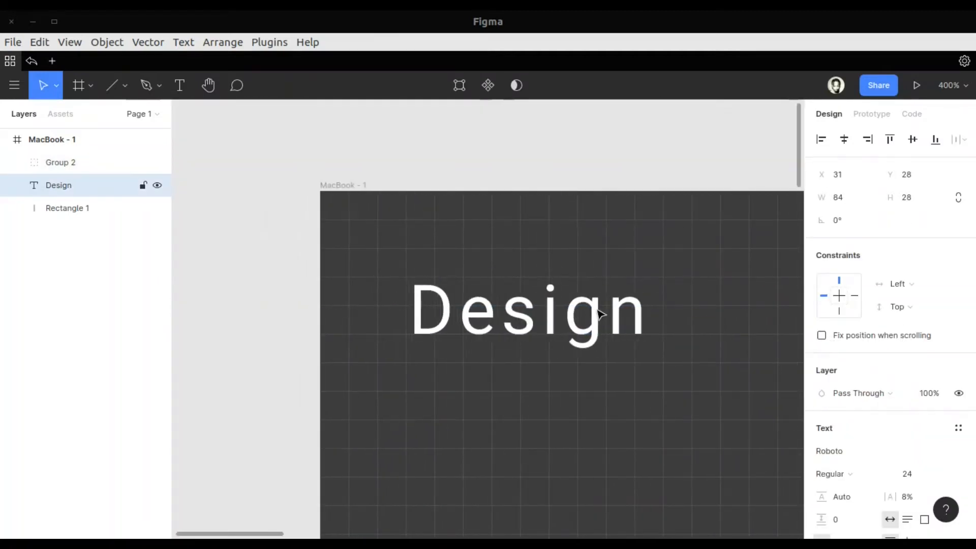
key("shift+0")
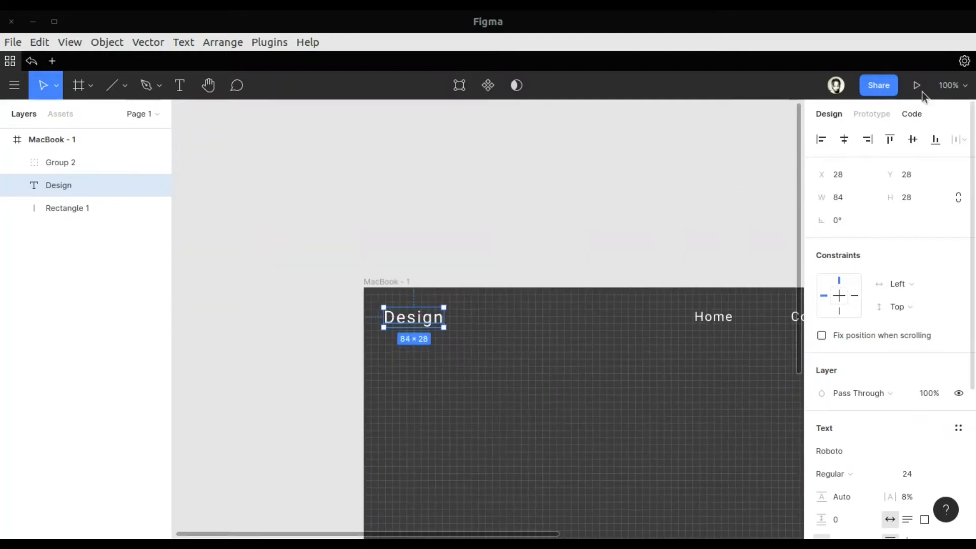
Hide the layout grid of the MacBook - 1 frame
left_click(939, 88)
key("Return")
scroll(662, 349, "right", 4)
scroll(662, 348, "down", 3)
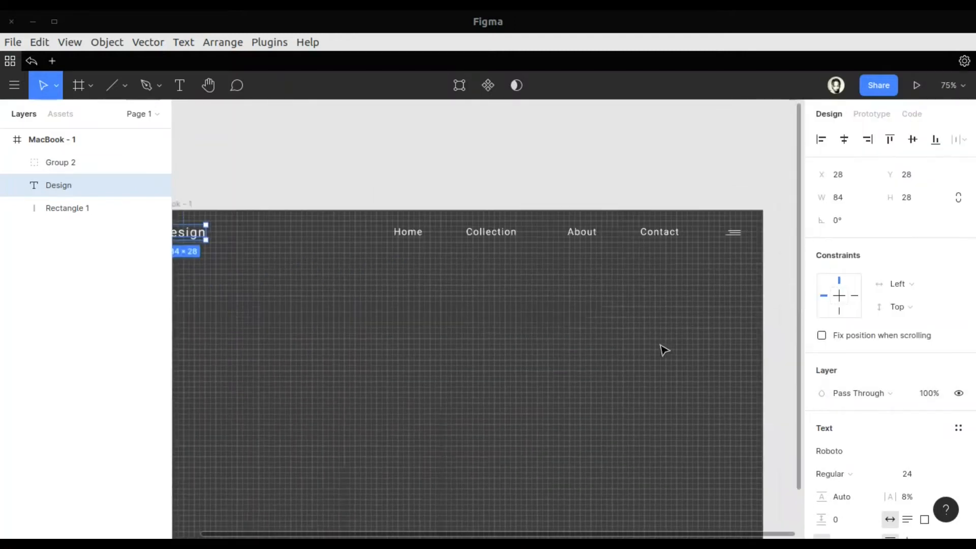
left_click(53, 140)
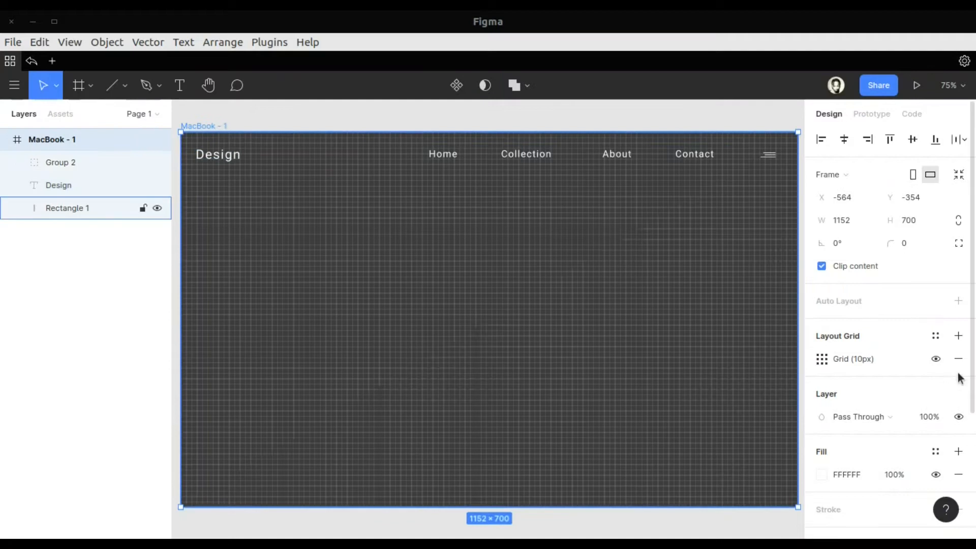
left_click(935, 359)
Draw a horizontal line 1152 px long across the full frame width below the header, at Y 66
left_click(112, 85)
left_click(124, 86)
left_click(110, 139)
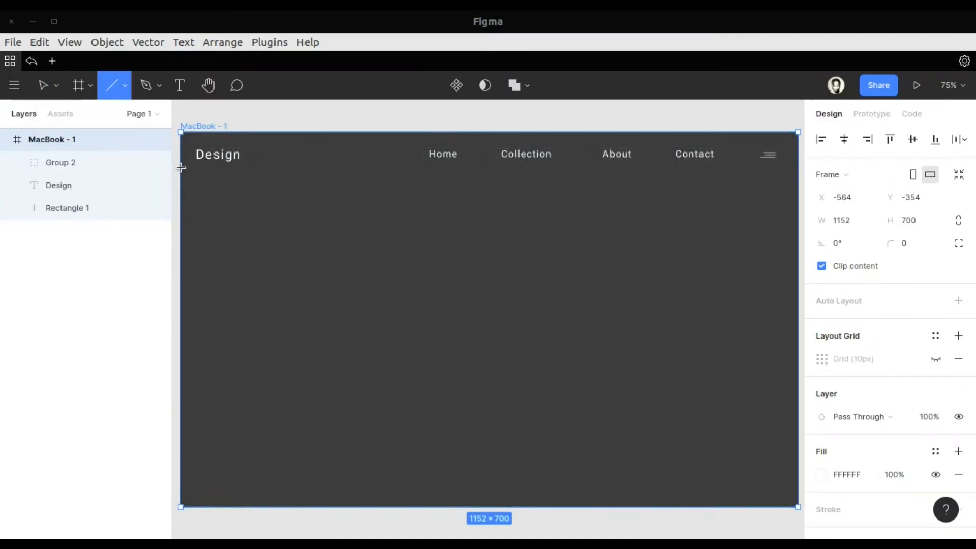
mouse_move(182, 168)
left_mouse_down()
mouse_move(798, 169)
mouse_move(719, 172)
left_mouse_up()
Set the header divider line's stroke colour to 7E7B7B
left_click(821, 486)
type("ACACAC")
key("Return")
left_click_drag(617, 250, 636, 272)
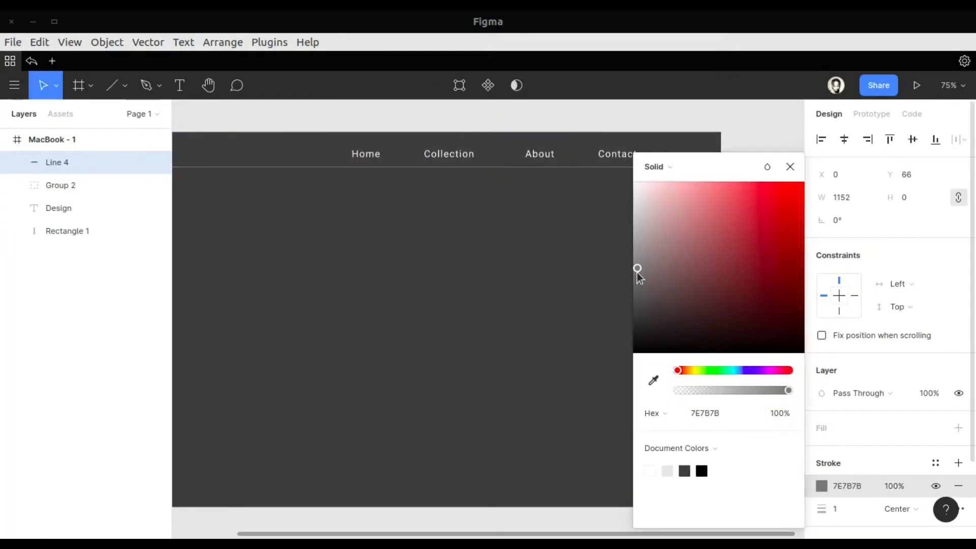
left_click(790, 167)
scroll(610, 228, "left", 3)
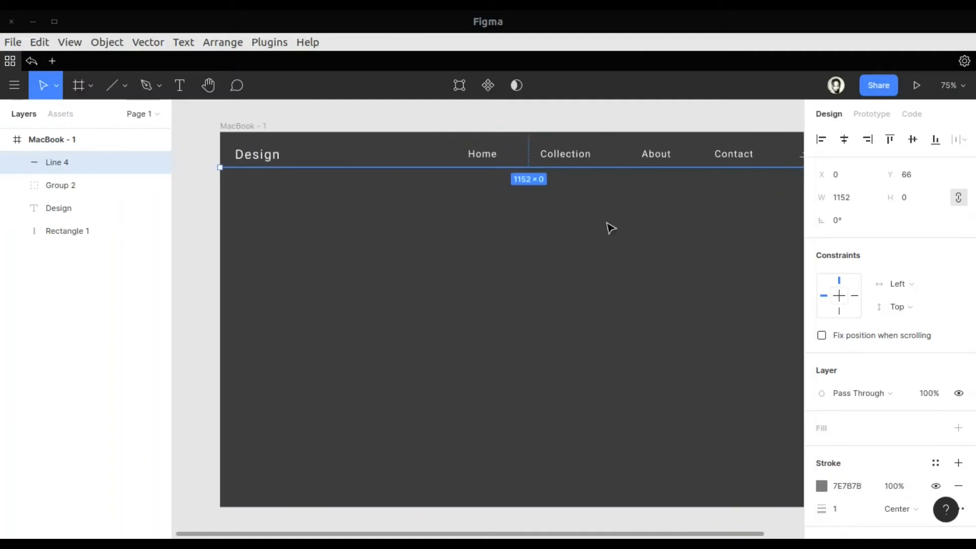
Move the header divider line slightly lower
key("Escape")
left_click_drag(492, 167, 491, 170)
left_click(560, 260)
Recolour the letters "esign" in the Design logo to a grey from the document colours, leaving the D white
left_click(214, 158)
key("ctrl+plus")
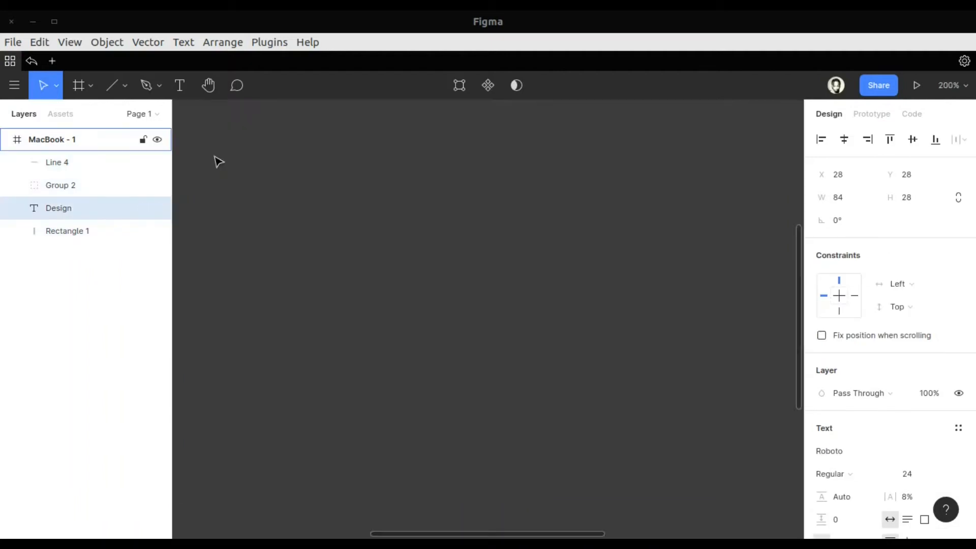
scroll(214, 158, "left", 10)
scroll(214, 158, "up", 7)
scroll(214, 159, "right", 1)
double_click(333, 267)
left_click_drag(323, 275, 564, 337)
scroll(862, 416, "down", 1)
scroll(863, 415, "down", 2)
left_click(822, 458)
left_click(684, 468)
left_click(789, 167)
key("Escape")
key("Escape")
Add the text "01." in the left part of the frame at X 84, Y 286 with fill FFFFFF
scroll(558, 377, "down", 3)
scroll(558, 377, "right", 2)
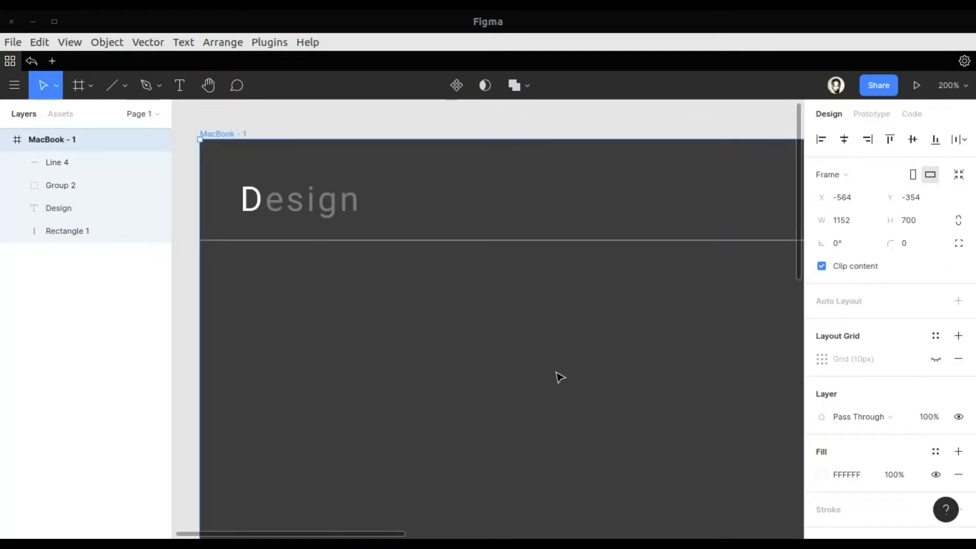
left_click(948, 84)
key("Return")
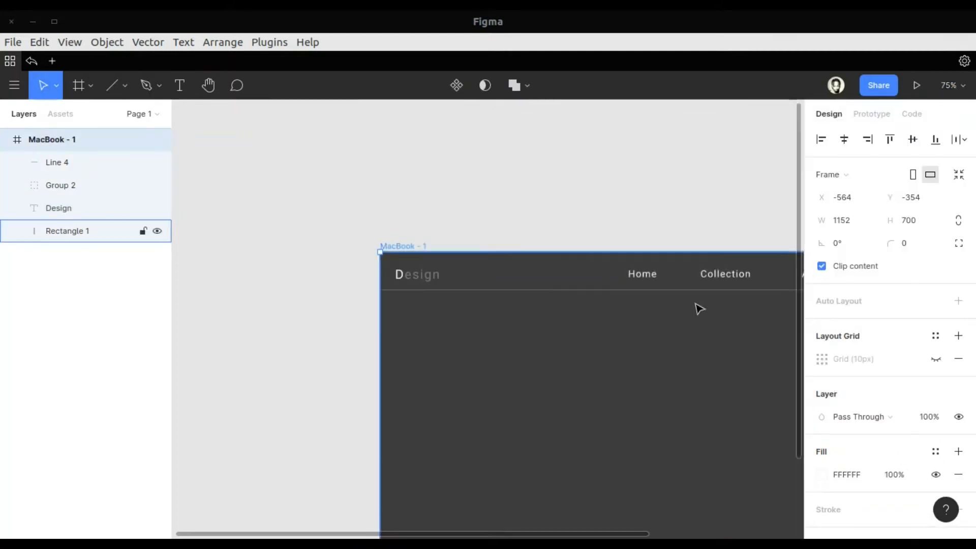
scroll(655, 337, "down", 3)
scroll(656, 337, "right", 3)
key("t")
left_click(224, 289)
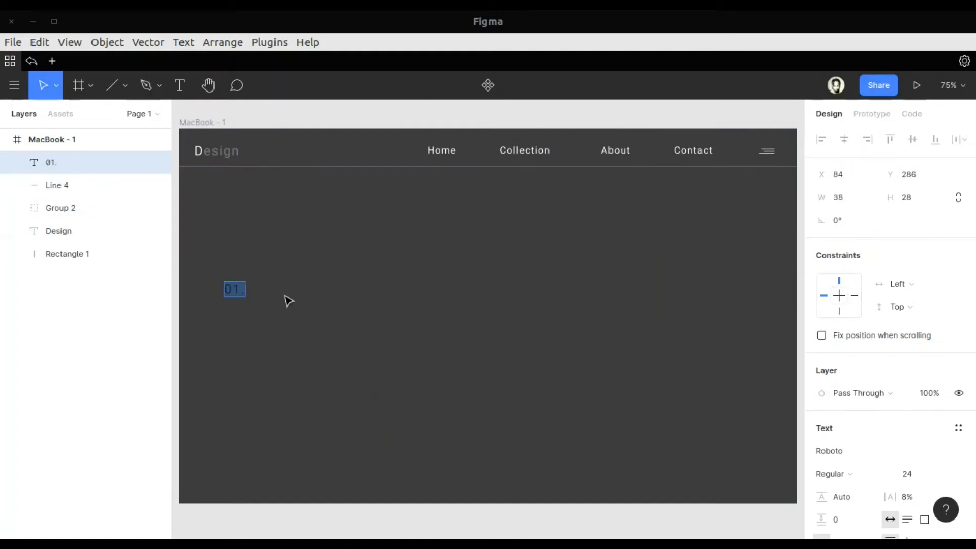
scroll(882, 450, "down", 2)
left_click(821, 491)
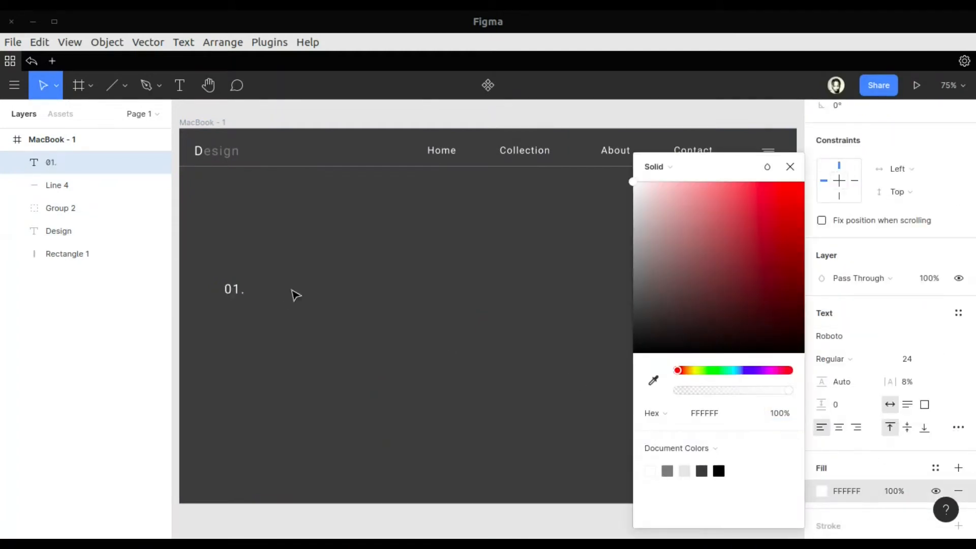
key("Escape")
Duplicate the "01." text directly below itself and replace the copy's content with "Design And Architecture" on two lines
key("ctrl+d")
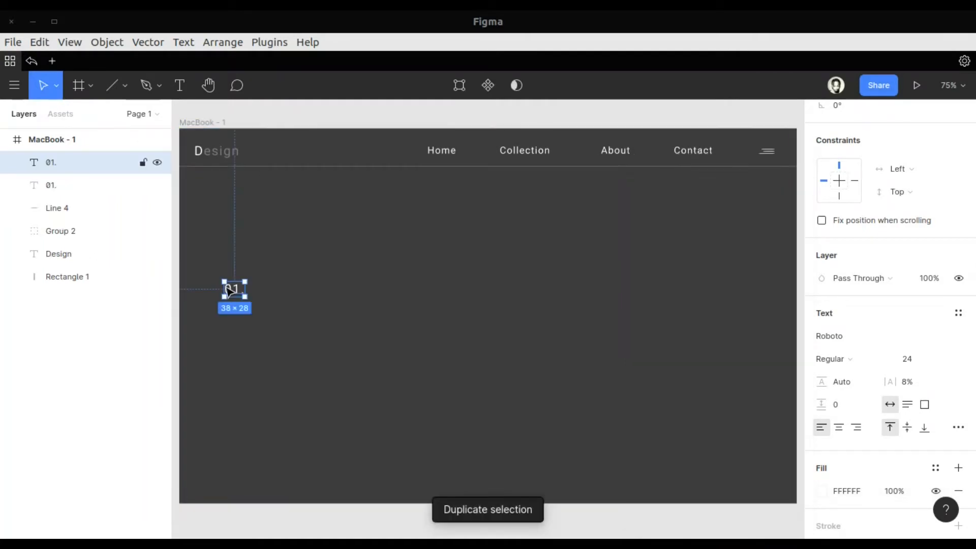
left_click_drag(235, 293, 236, 312)
double_click(232, 306)
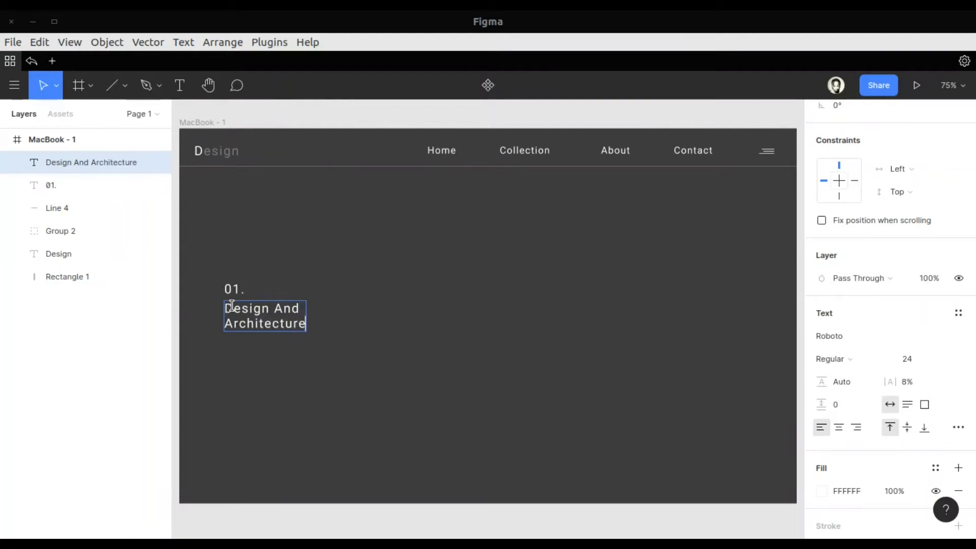
Duplicate the "01." text in place
left_click(230, 288)
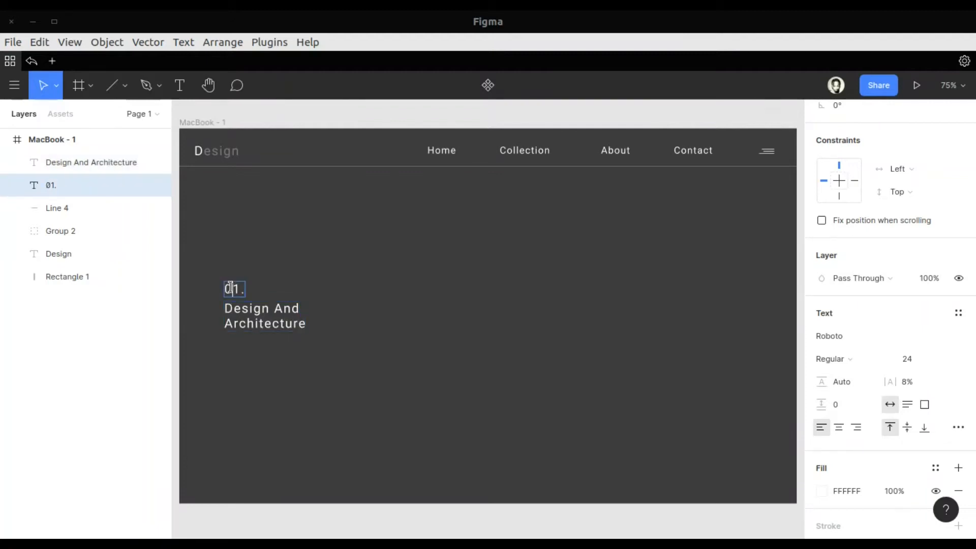
key("ctrl+c")
key("ctrl+v")
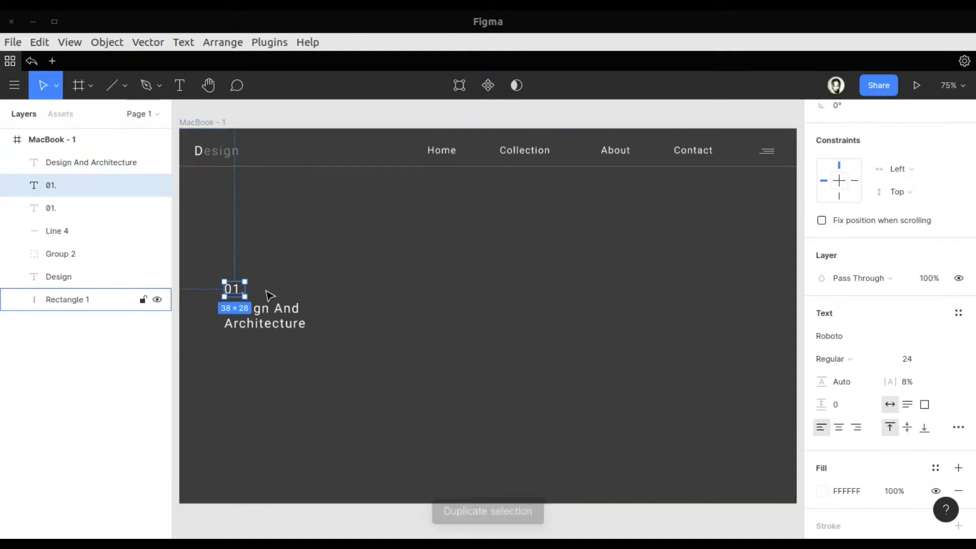
left_click_drag(230, 289, 232, 303)
left_click_drag(235, 344, 231, 351)
key("Tab")
key("ctrl+z")
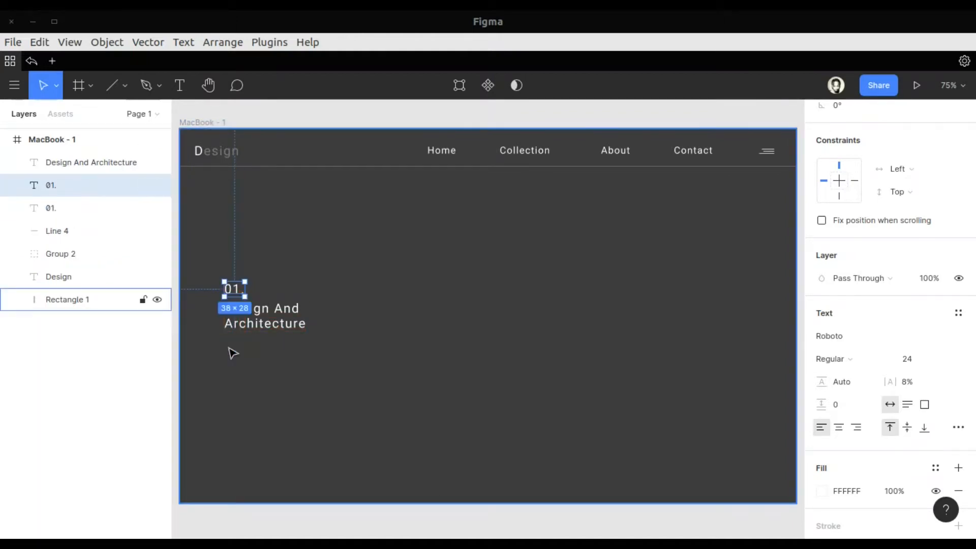
Set the font size of the "Design And Architecture" heading to 50
left_click(266, 327)
left_click(951, 359)
left_click(939, 395)
left_click(941, 358)
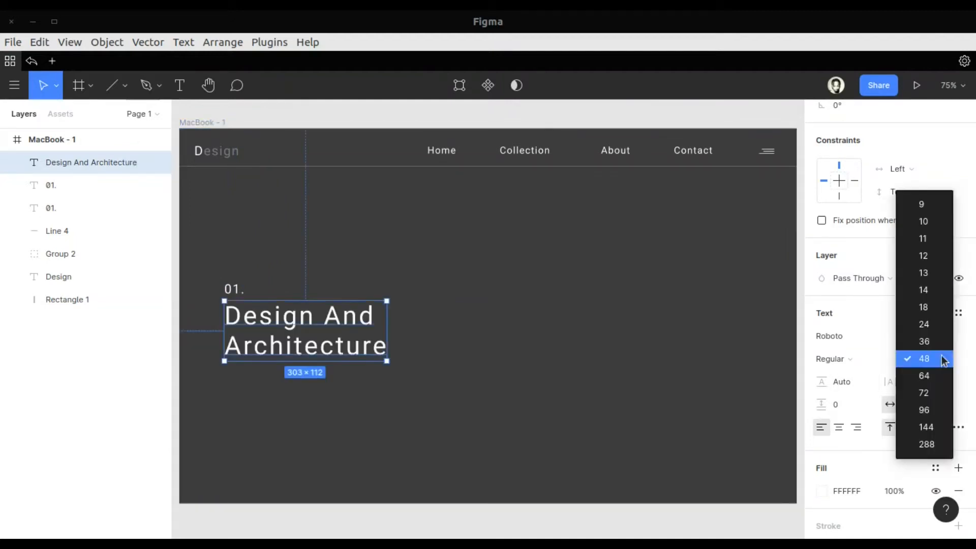
left_click(938, 361)
key("Return")
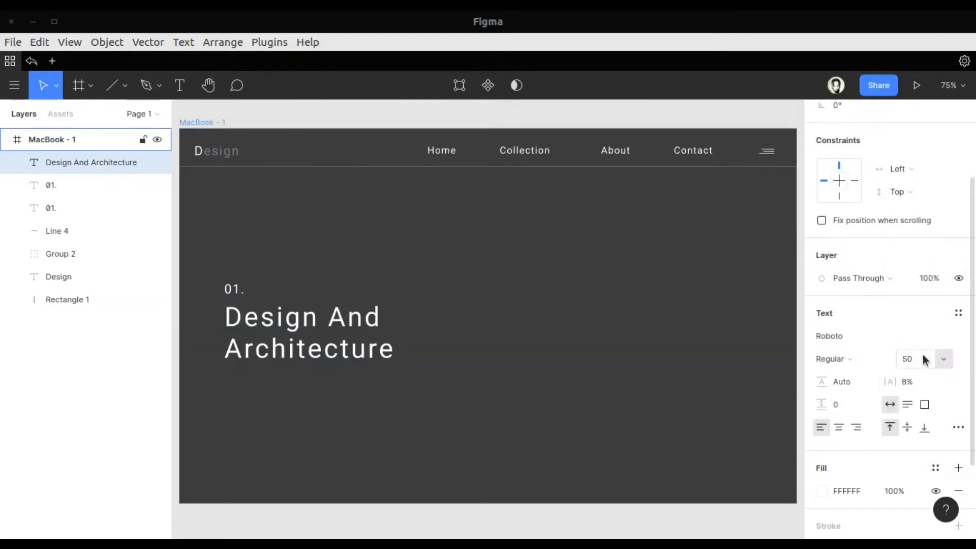
Indent the heading's second line, "Architecture", to the right with leading spaces
left_click(356, 389)
left_click(343, 358)
double_click(233, 348)
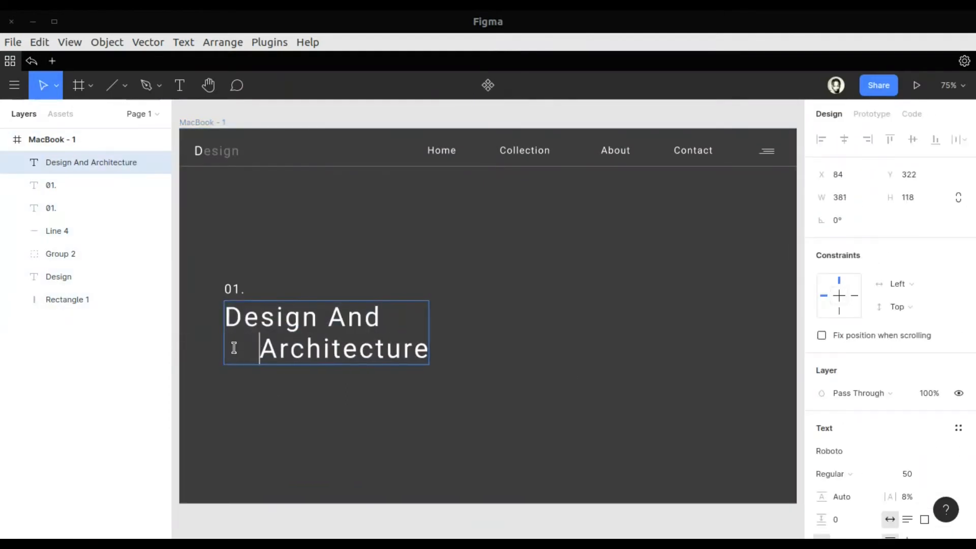
key("Escape")
Draw a horizontal line about 70 px long below the heading at X 79, Y 467 and set its stroke to FAFF00
left_click(111, 85)
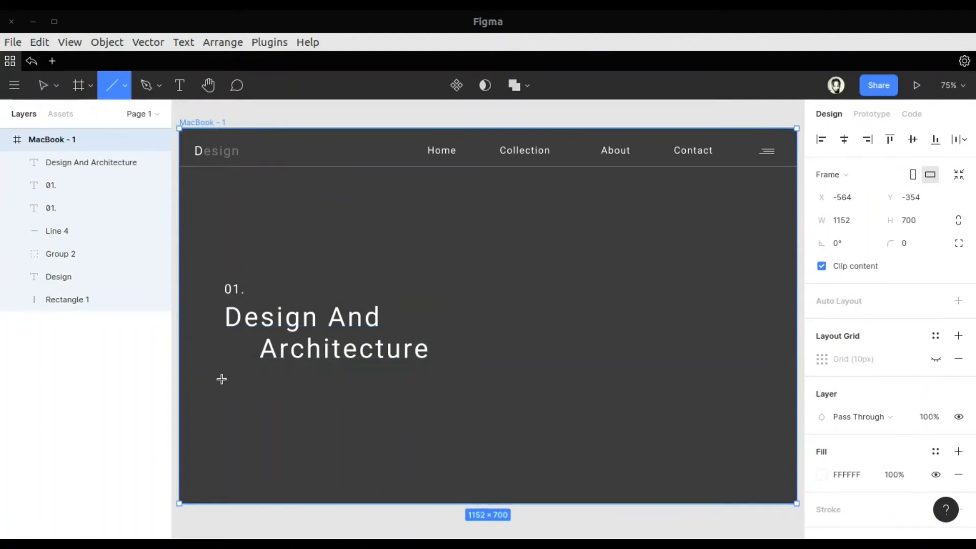
mouse_move(221, 378)
left_mouse_down()
mouse_move(267, 380)
mouse_move(258, 380)
left_mouse_up()
left_click(821, 486)
left_click(667, 469)
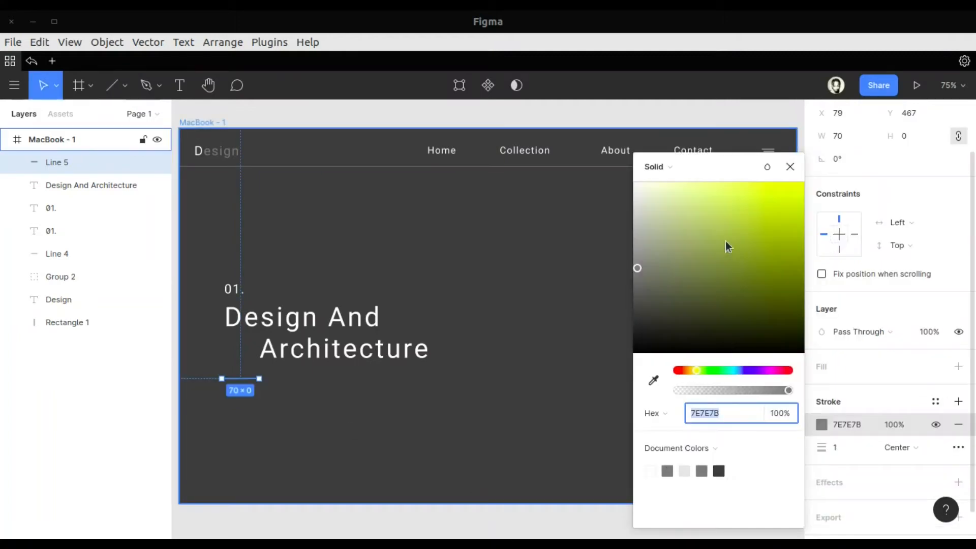
left_click_drag(726, 242, 803, 186)
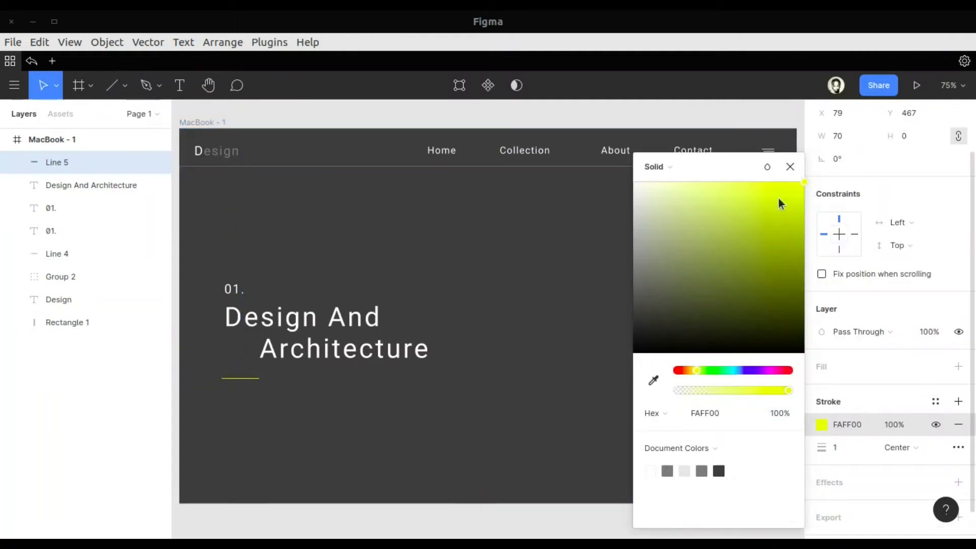
left_click(790, 167)
key("Escape")
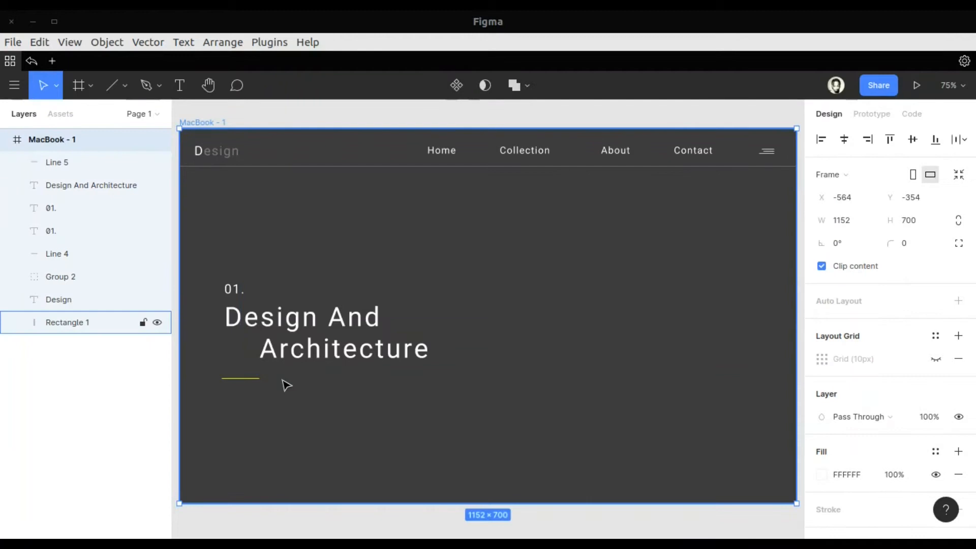
Add the text "More Designs" beside the yellow line and set its font size to 18
left_click(179, 86)
left_click(275, 376)
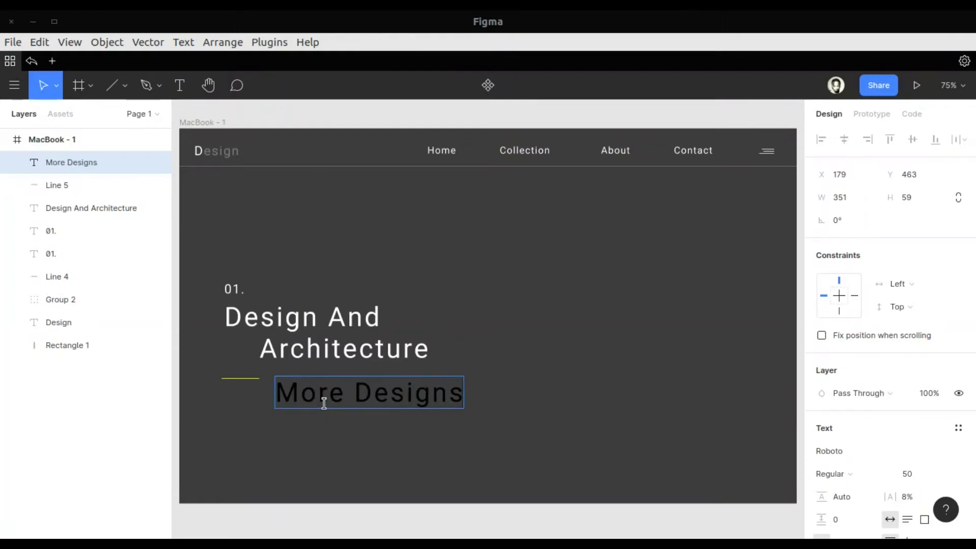
key("ctrl+a")
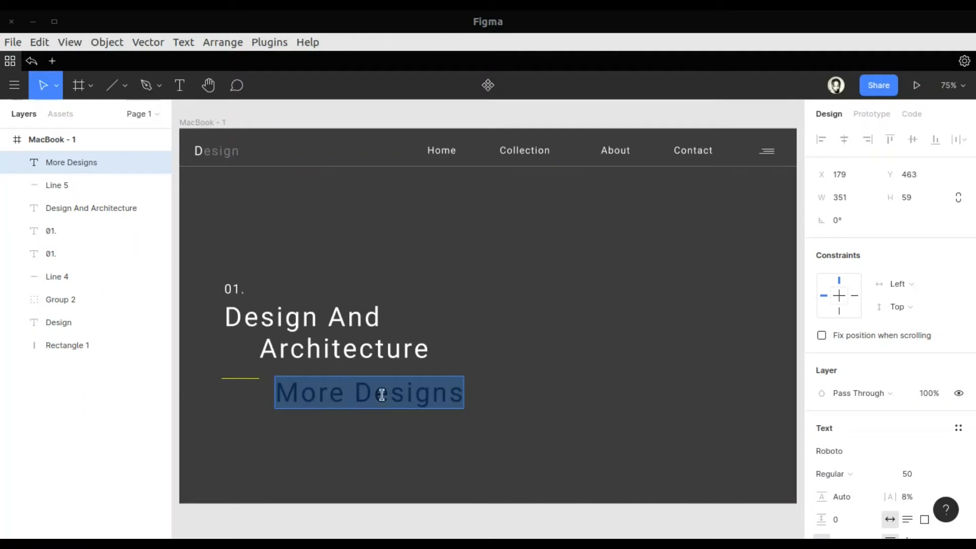
scroll(922, 412, "down", 2)
left_click(934, 369)
left_click(930, 443)
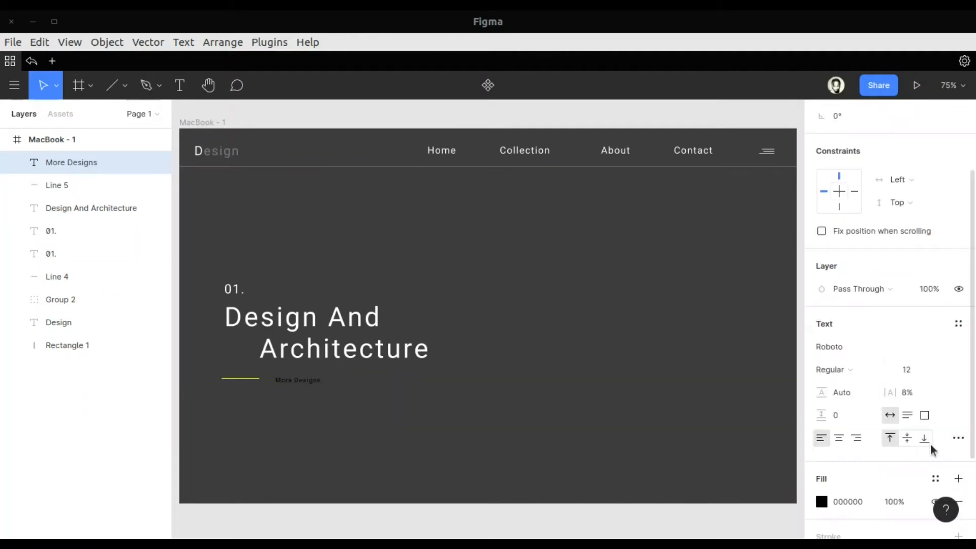
left_click(942, 371)
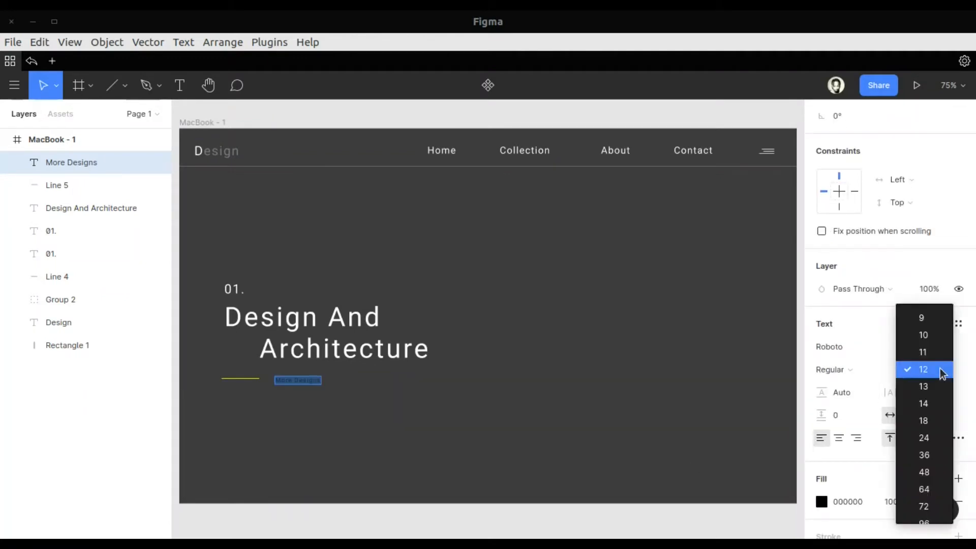
left_click(928, 401)
left_click(941, 369)
left_click(935, 389)
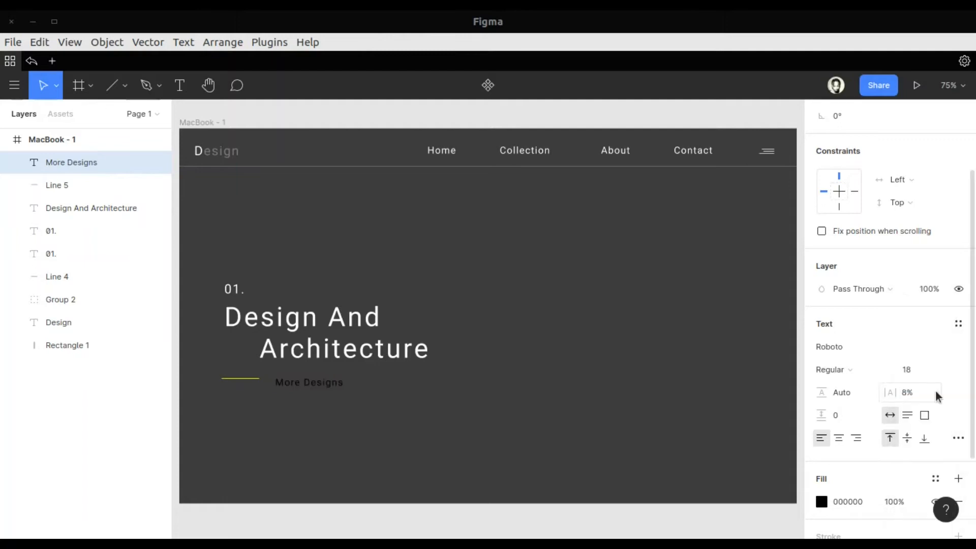
Align the "More Designs" text vertically with the yellow line and fill it with the same yellow from the document colours
left_click_drag(323, 386, 321, 383)
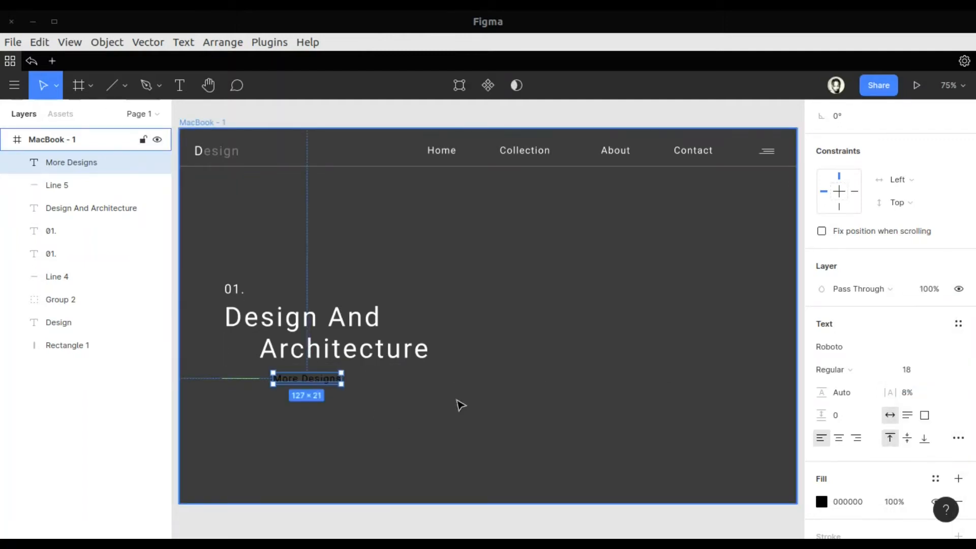
left_click(822, 501)
left_click(685, 470)
left_click(480, 429)
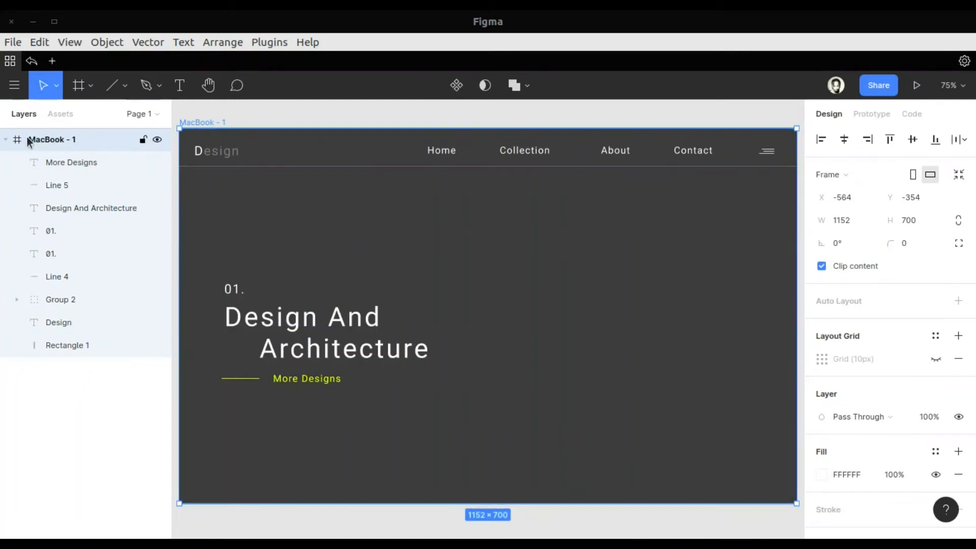
Show the frame's layout grid and delete the duplicate "01." text above the heading
left_click(935, 359)
scroll(307, 345, "up", 10)
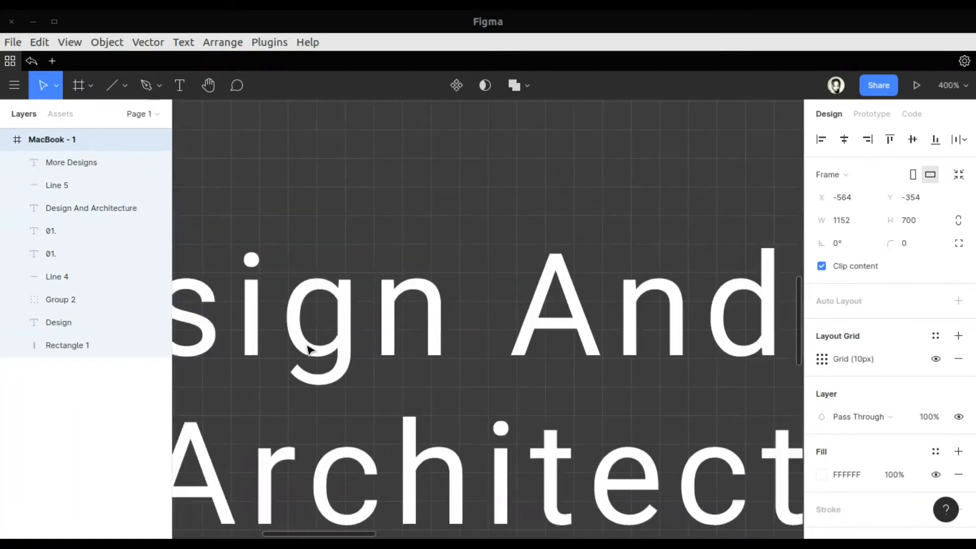
scroll(306, 346, "down", 3)
scroll(306, 346, "right", 1)
left_click(415, 208)
key("Left")
key("Left")
key("Left")
key("Left")
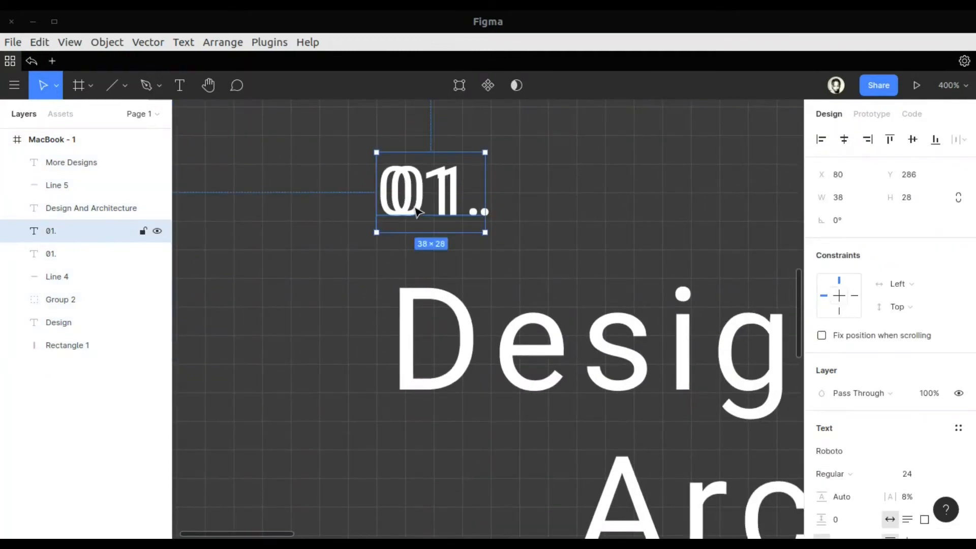
key("Delete")
Nudge the remaining "01." text left to X 79 and the "Design And Architecture" heading to X 76
left_click(416, 209)
key("Left")
key("Left")
key("Left")
key("Left")
key("Left")
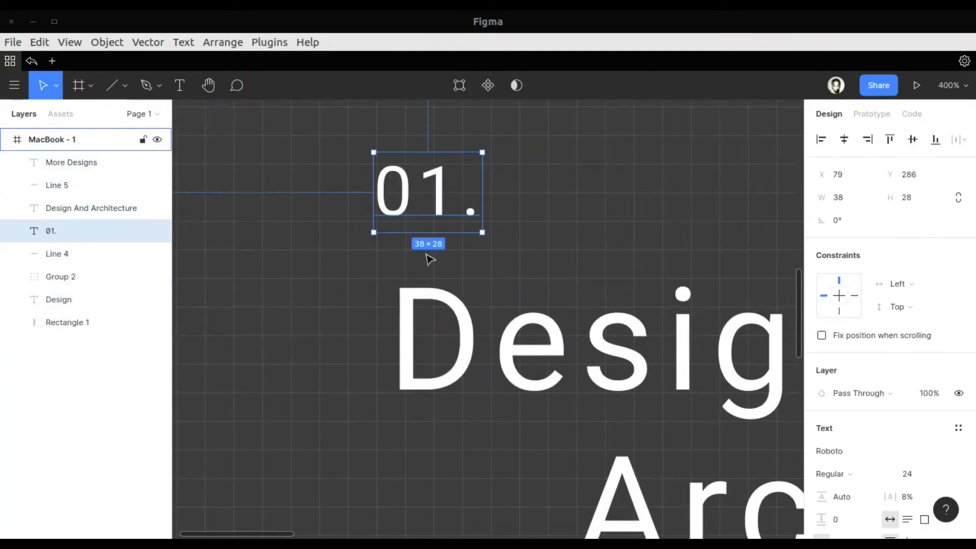
left_click(438, 296)
key("Left")
key("Left")
key("Left")
key("Left")
key("Left")
key("Left")
key("Left")
key("Left")
Align the yellow line at X 80, shorten it from its far end, and move "More Designs" closer to it at X 149
scroll(442, 356, "down", 4)
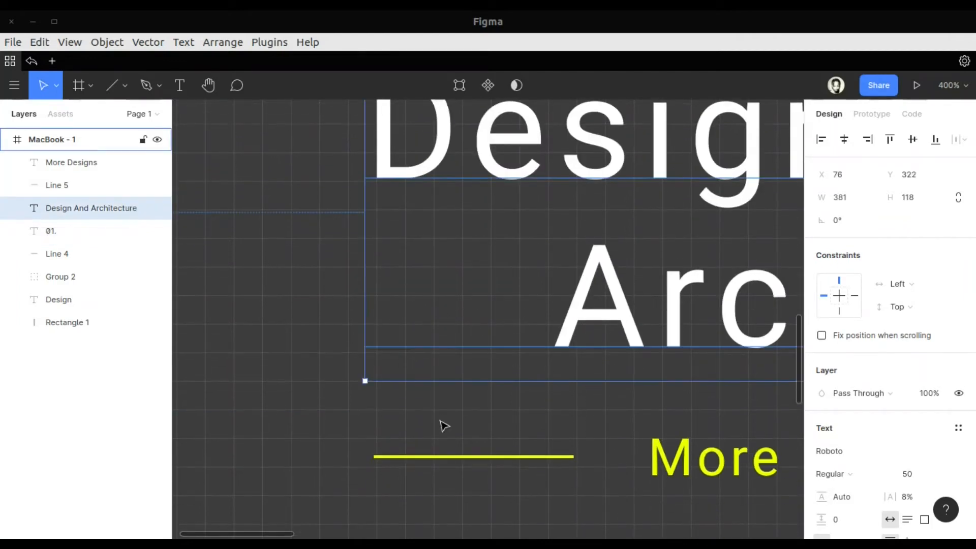
scroll(437, 467, "up", 4)
scroll(416, 422, "down", 3)
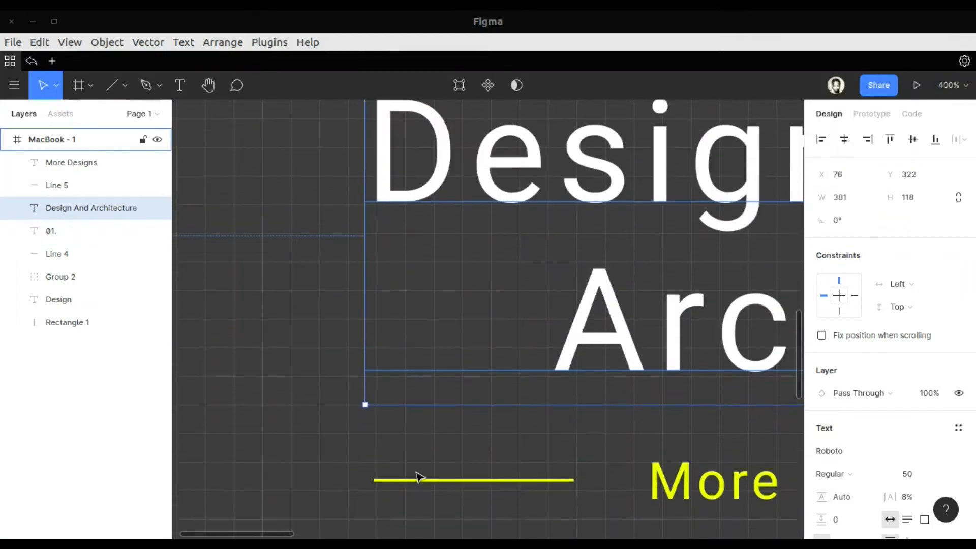
left_click(419, 480)
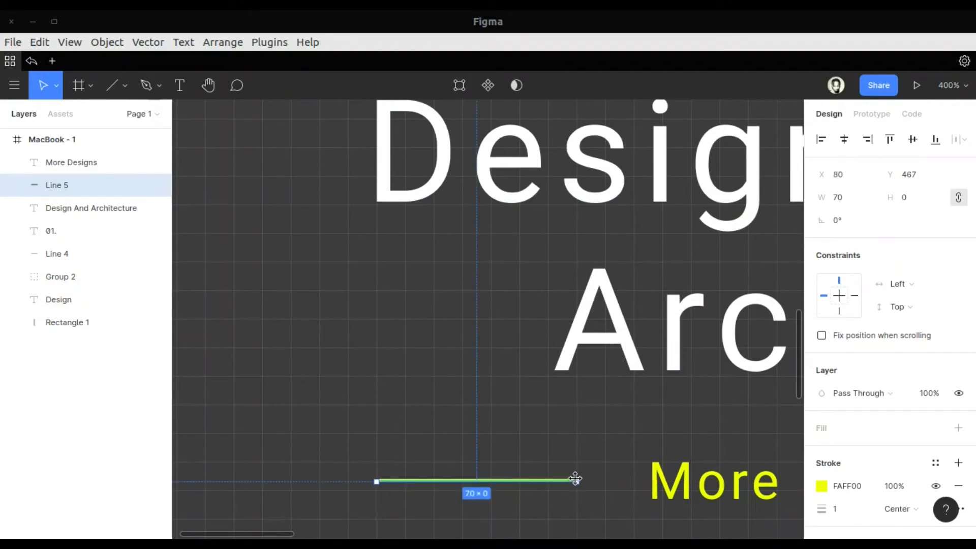
left_click_drag(580, 482, 562, 479)
left_click_drag(768, 484, 695, 485)
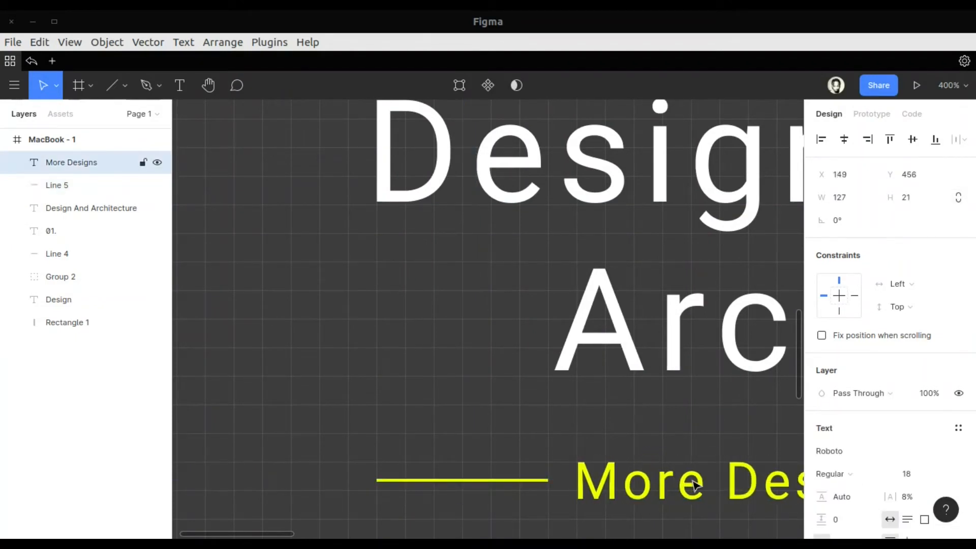
Return the zoom to 75% and hide the MacBook - 1 frame's layout grid
left_click(946, 92)
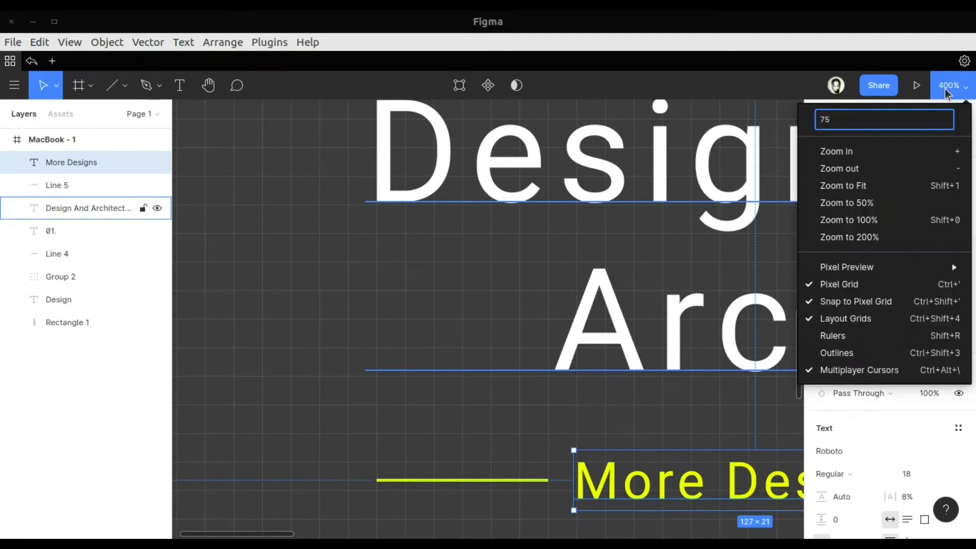
key("Return")
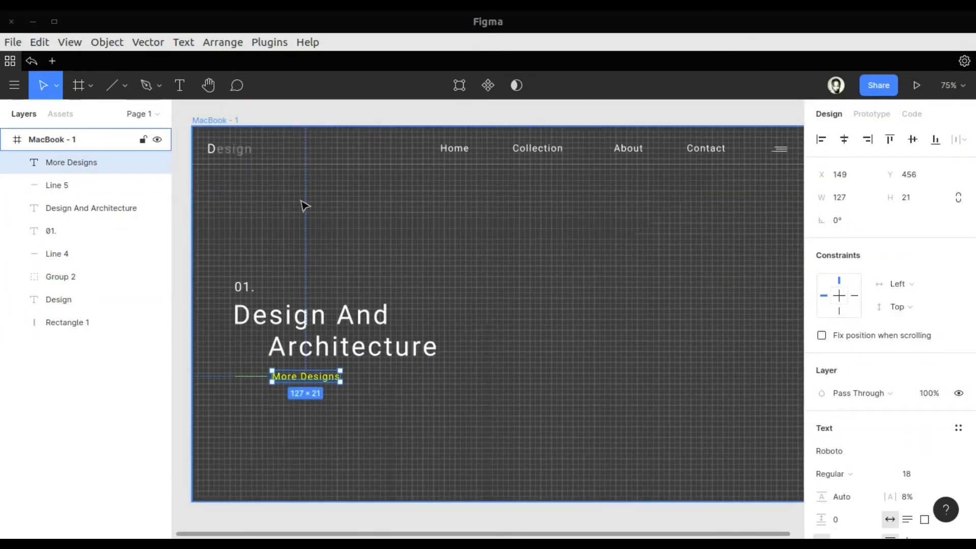
left_click(40, 140)
left_click(936, 358)
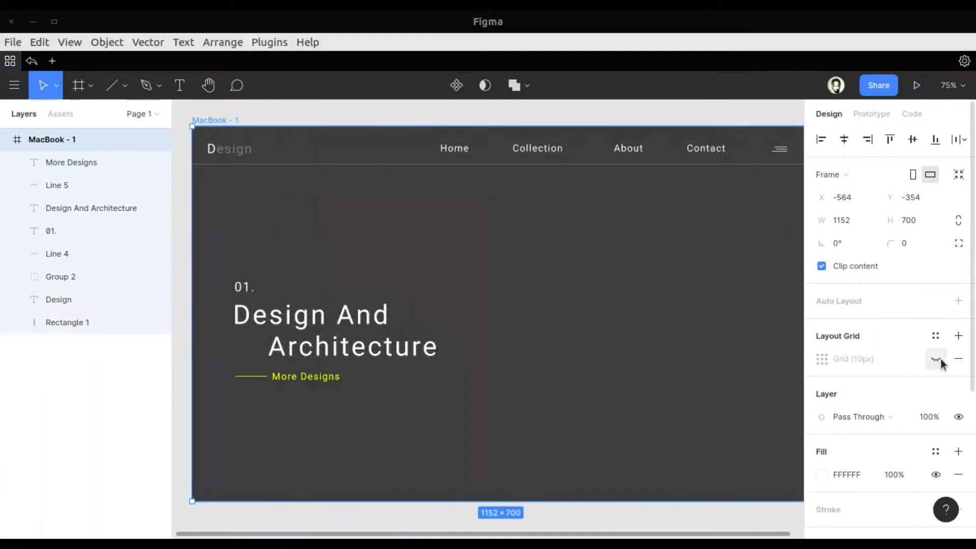
scroll(608, 362, "right", 1)
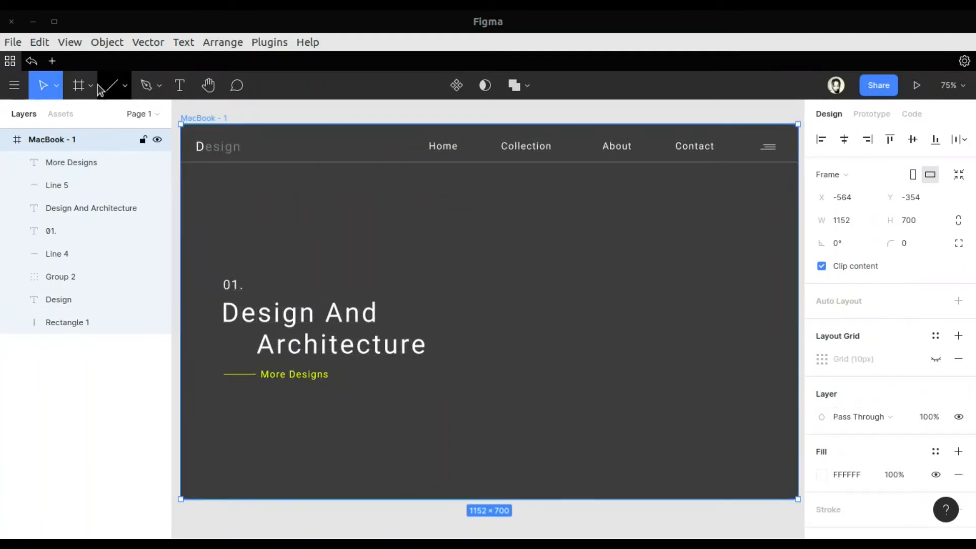
Draw a square about 4 px wide near the frame's bottom-left corner, at about X 19, Y 685
left_click(124, 85)
left_click(99, 116)
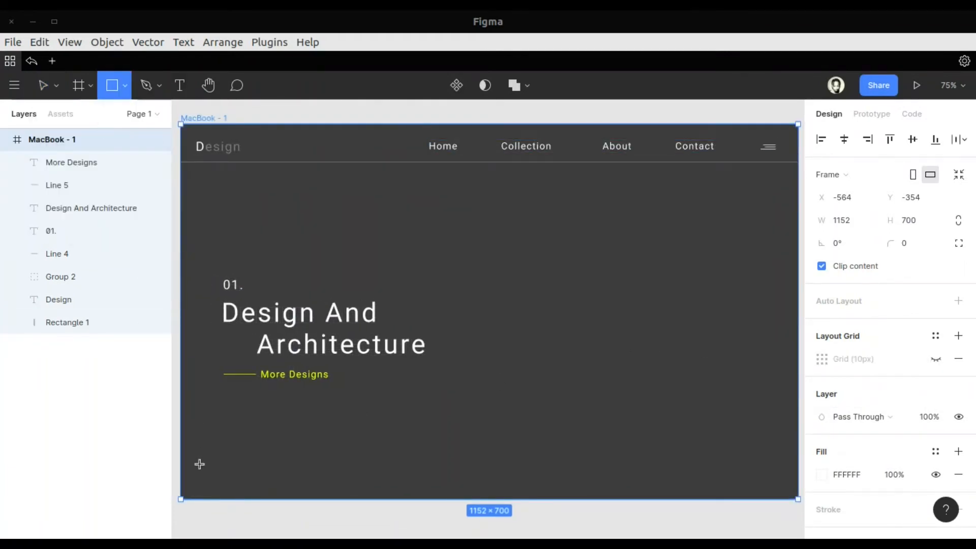
scroll(263, 457, "up", 5)
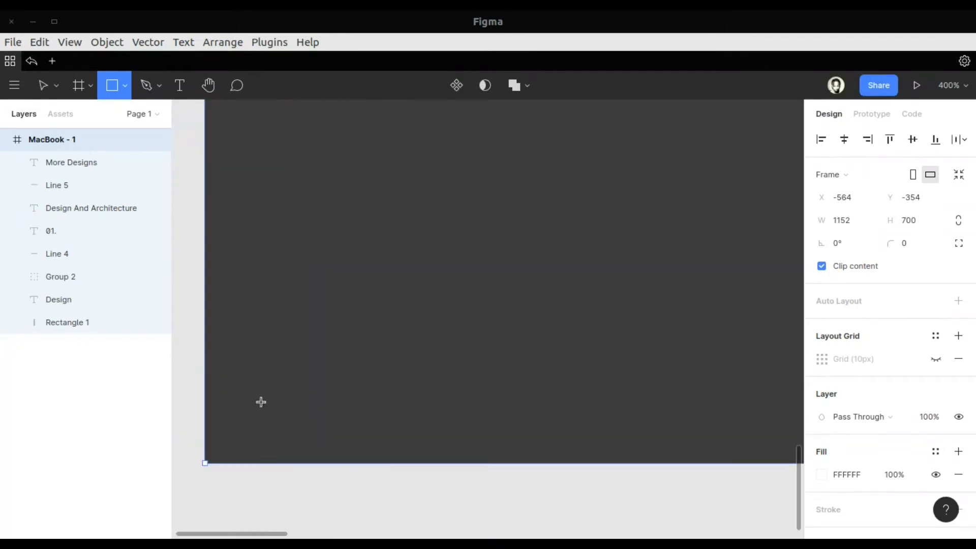
left_click_drag(261, 419, 274, 433)
left_click(338, 425)
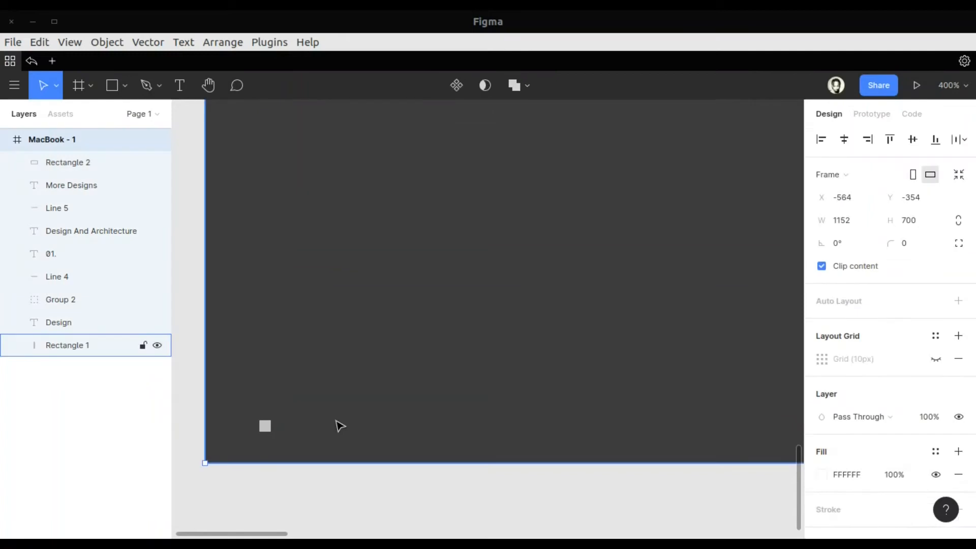
Set the small square's width and height to 5 px
key("minus")
key("minus")
left_click(431, 345)
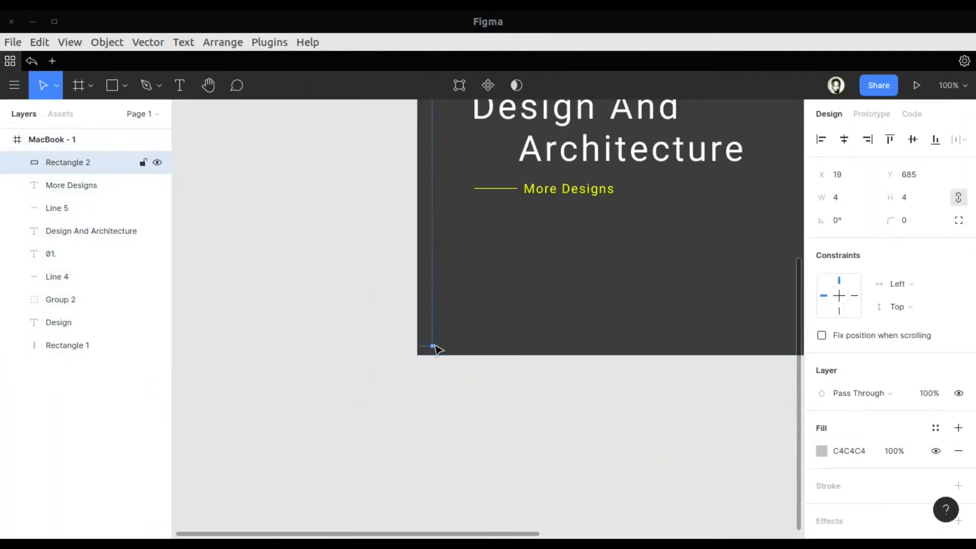
key("plus")
key("plus")
key("plus")
left_click(838, 201)
key("Return")
Duplicate the small square four times to form a horizontal row of five squares spaced 4 px apart
scroll(627, 309, "left", 5)
scroll(627, 309, "down", 3)
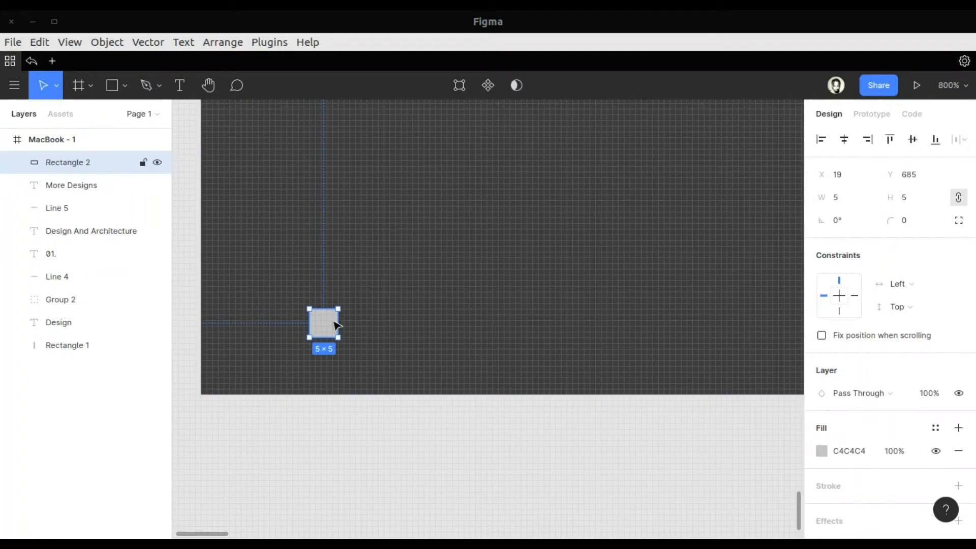
key("ctrl+d")
left_click_drag(335, 324, 385, 323)
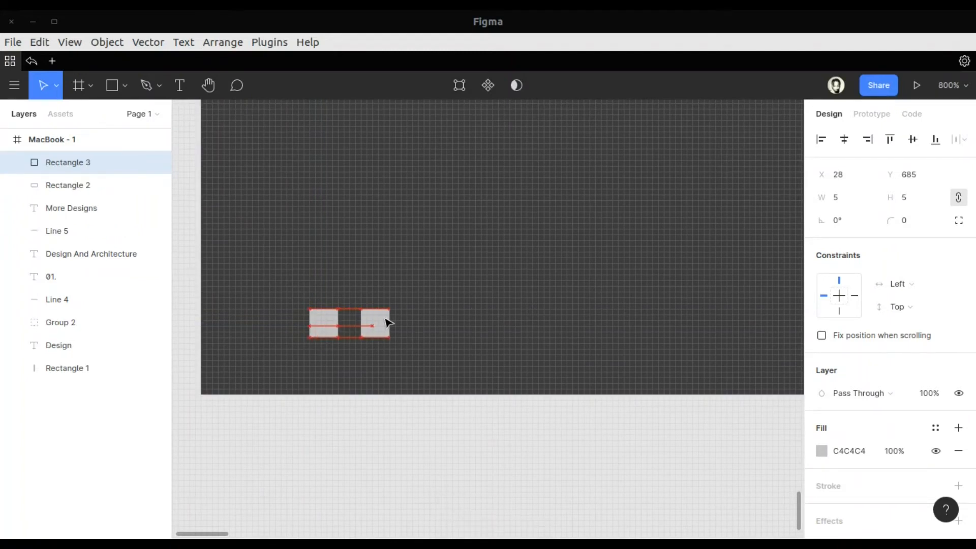
key("ctrl+d")
key("ctrl+d")
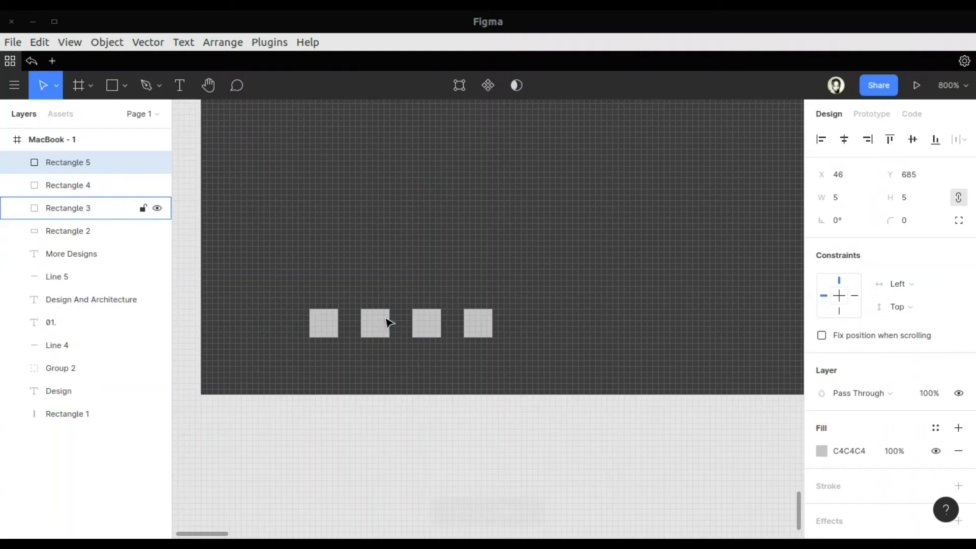
key("ctrl+d")
Fill all five small squares with the grey 7E7B7B from the document colours
left_click(324, 323)
left_click(375, 323, "shift")
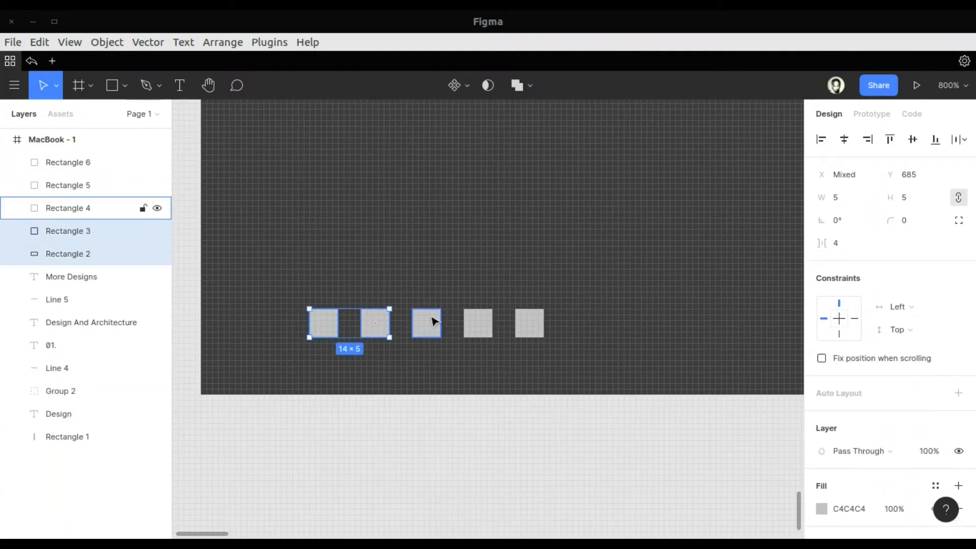
left_click(426, 323, "shift")
left_click(480, 321, "shift")
left_click(529, 323, "shift")
left_click(821, 508)
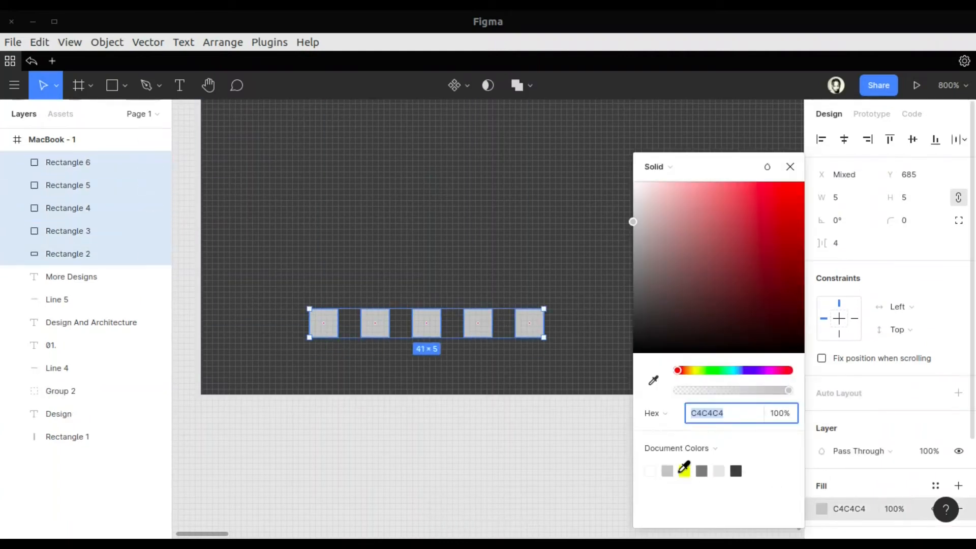
left_click(701, 470)
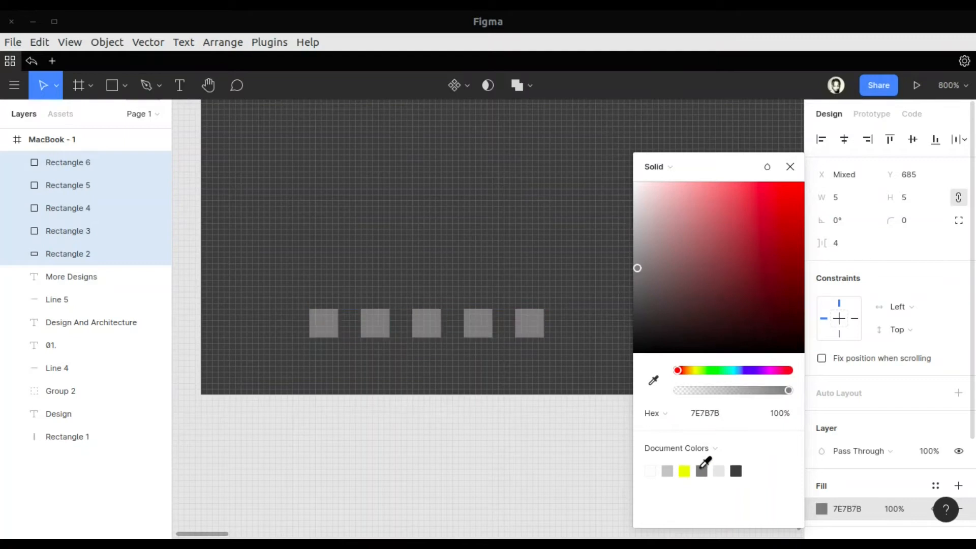
Fill the second square in the row with the yellow FAFF00 from the document colours
scroll(466, 342, "up", 5)
scroll(466, 342, "left", 5)
scroll(466, 344, "right", 5)
scroll(466, 343, "down", 5)
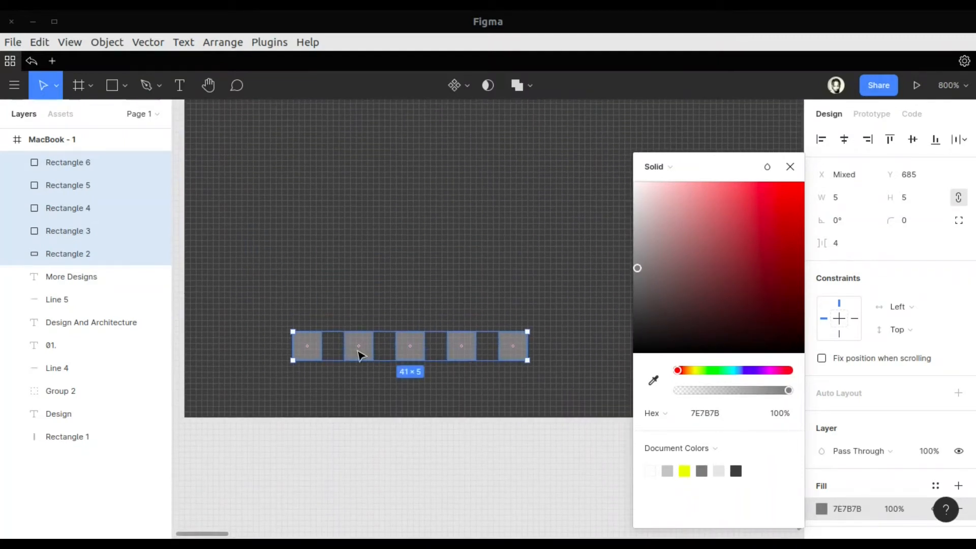
left_click(358, 350)
left_click(822, 451)
left_click(684, 470)
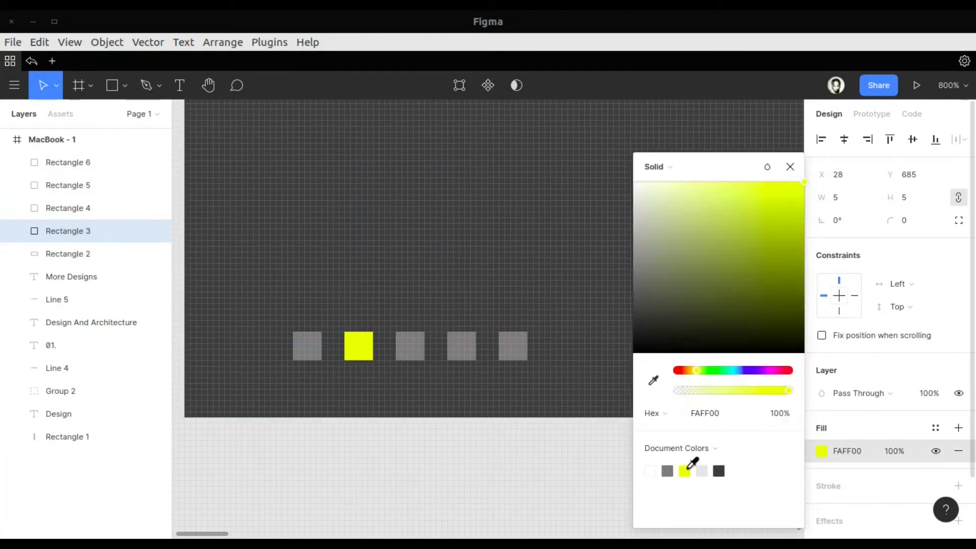
Add an inside stroke of 1 in yellow FAFF00 to the four grey squares
left_click(310, 346)
left_click(413, 348, "shift")
left_click(461, 346, "shift")
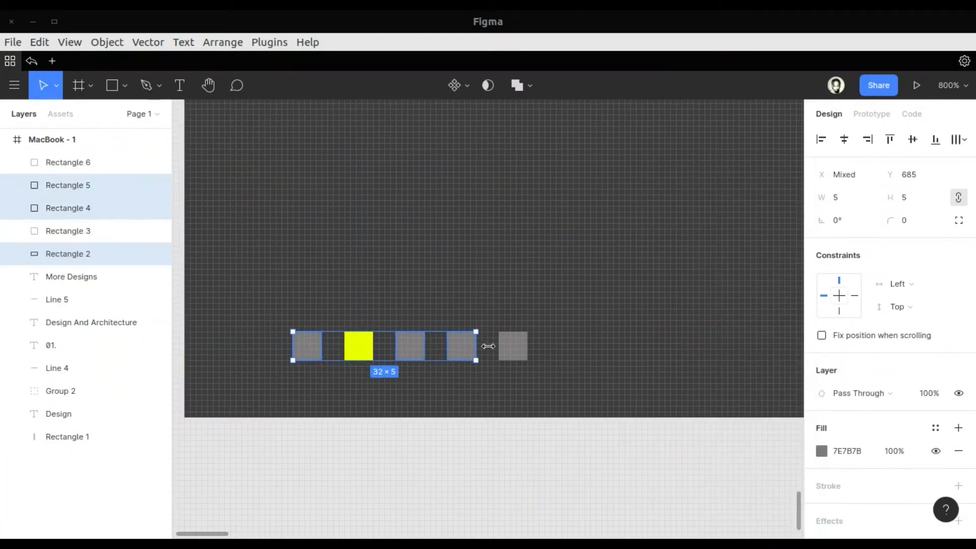
left_click(506, 350, "shift")
scroll(864, 422, "down", 2)
left_click(958, 416)
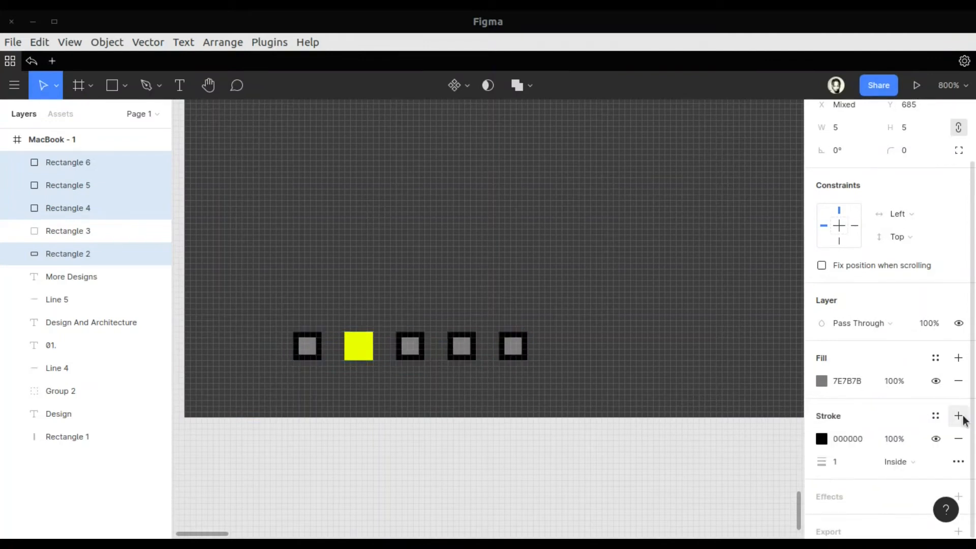
left_click(821, 439)
left_click(701, 470)
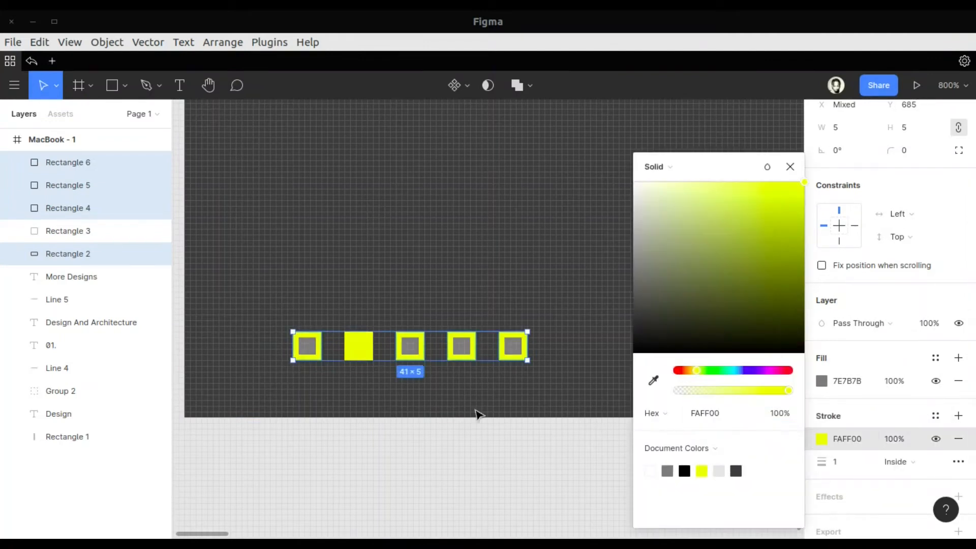
Add an inside stroke of 1 in grey 7E7B7B to the yellow second square
left_click(359, 346)
left_click(958, 416)
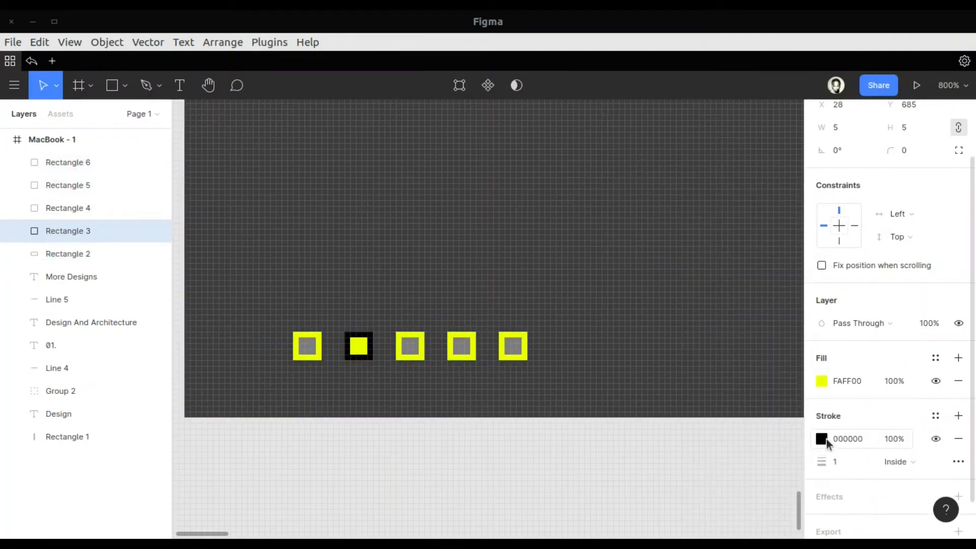
left_click(821, 438)
left_click(684, 471)
left_click(790, 167)
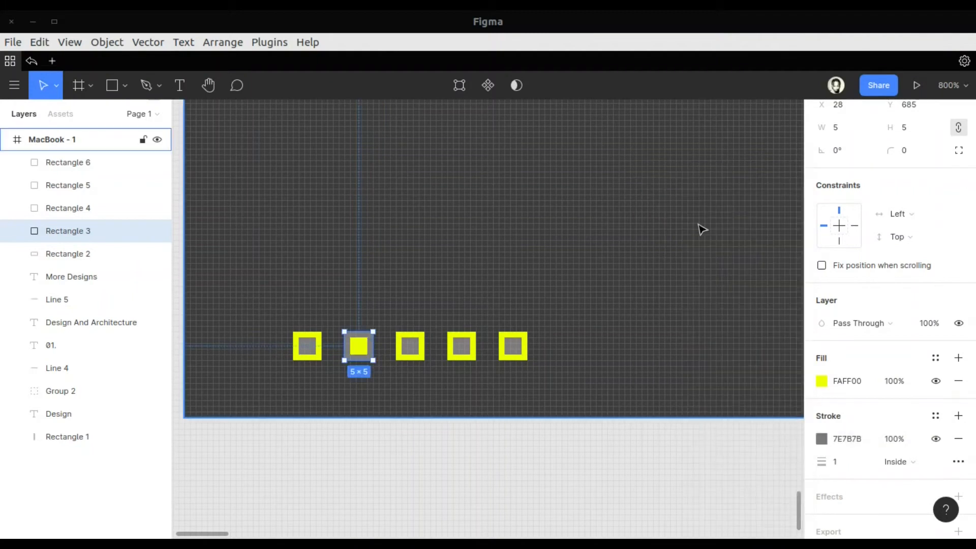
Group the five small squares
left_click(76, 148)
key("ctrl+plus")
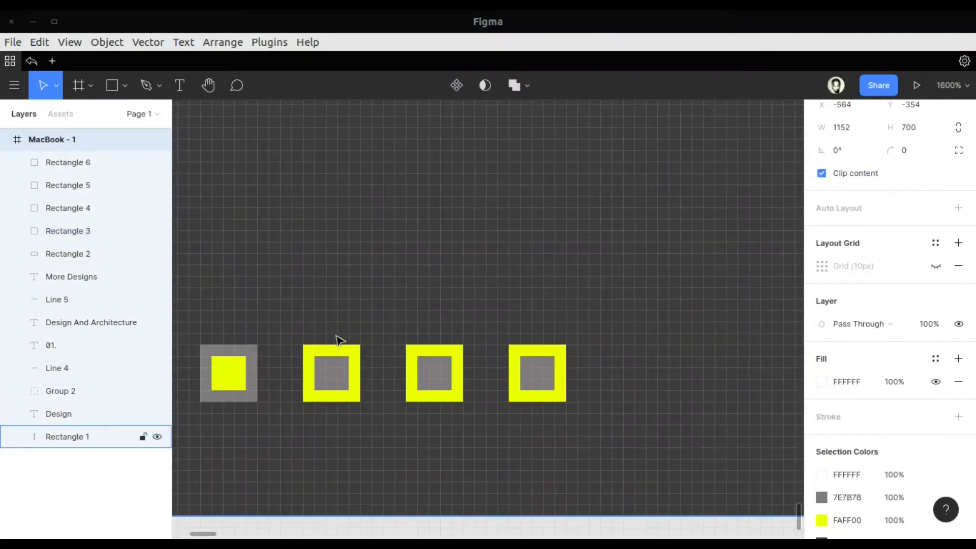
scroll(386, 356, "left", 5)
left_click(432, 373)
left_click(543, 373, "shift")
left_click(647, 373, "shift")
left_click(728, 387, "shift")
scroll(731, 385, "right", 3)
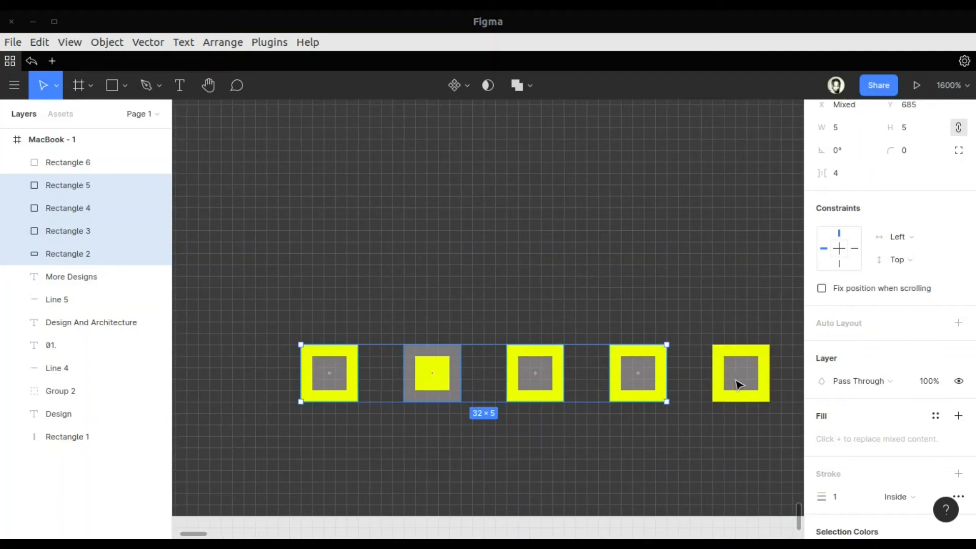
left_click(739, 376, "shift")
key("ctrl+g")
Rename the squares' group as "loading"
scroll(864, 356, "down", 3)
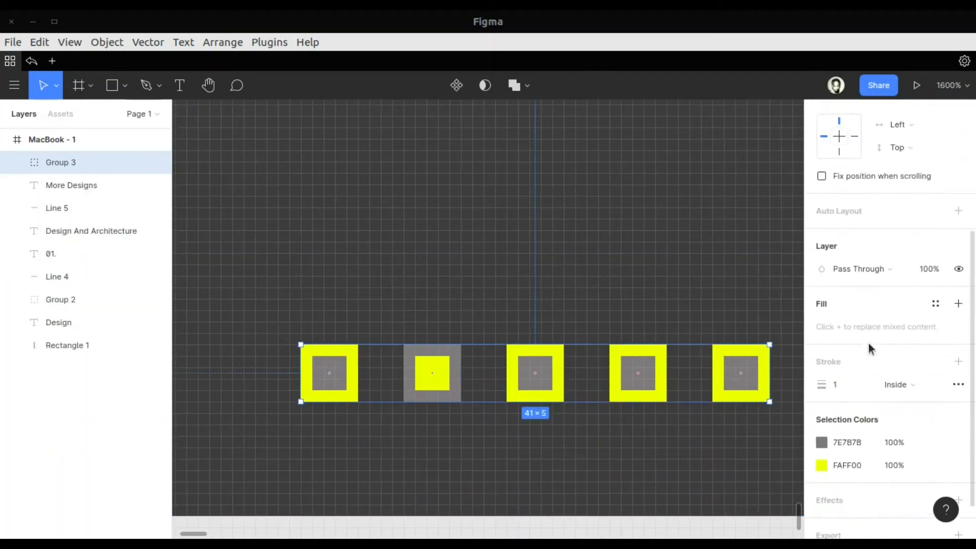
scroll(868, 343, "up", 1)
double_click(74, 166)
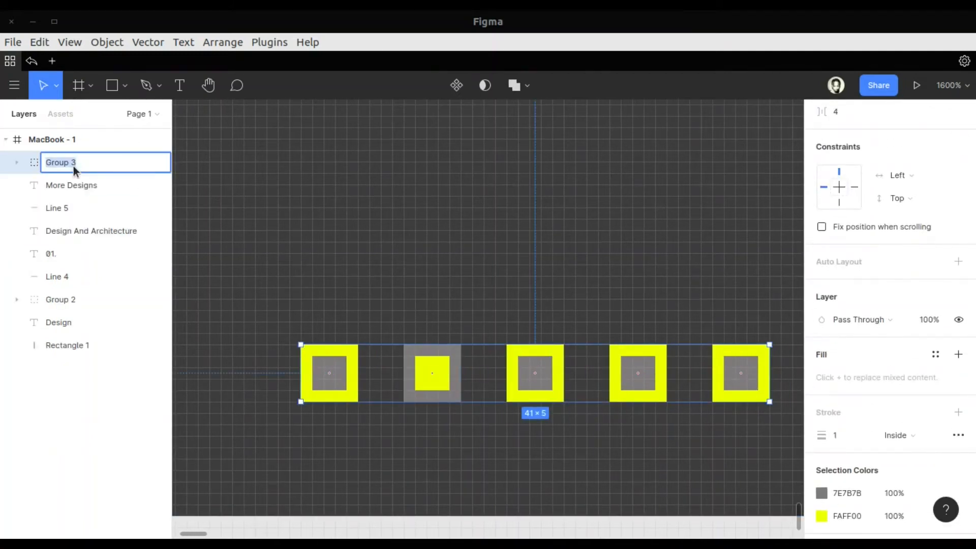
type("loading")
key("Return")
Move the "loading" group into the frame's bottom-left corner, equally close to its left and bottom edges
scroll(225, 226, "left", 5)
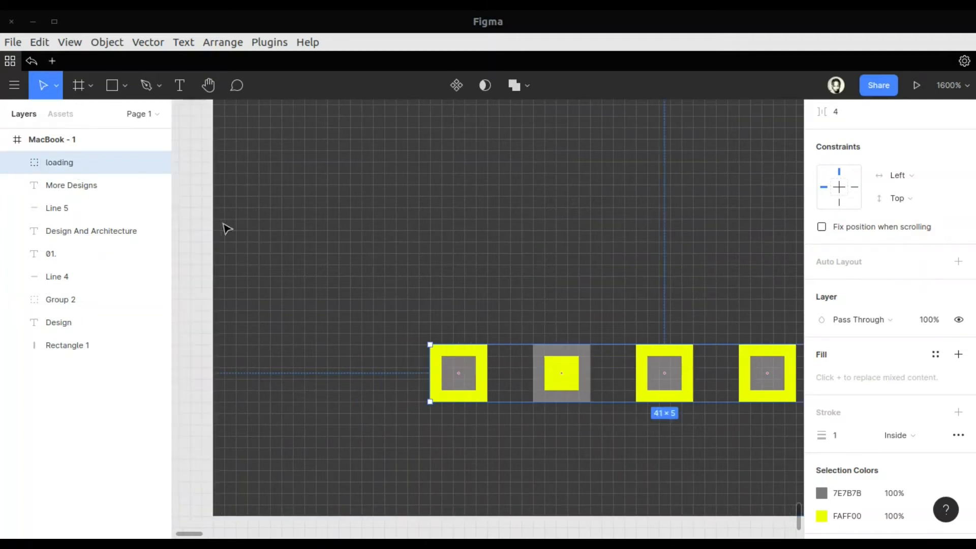
scroll(224, 229, "up", 2)
left_click_drag(516, 437, 391, 442)
key("ctrl+plus")
scroll(390, 441, "down", 2)
scroll(391, 441, "left", 4)
scroll(390, 441, "up", 1)
left_click_drag(494, 487, 404, 501)
scroll(404, 500, "down", 6)
left_click_drag(399, 216, 398, 320)
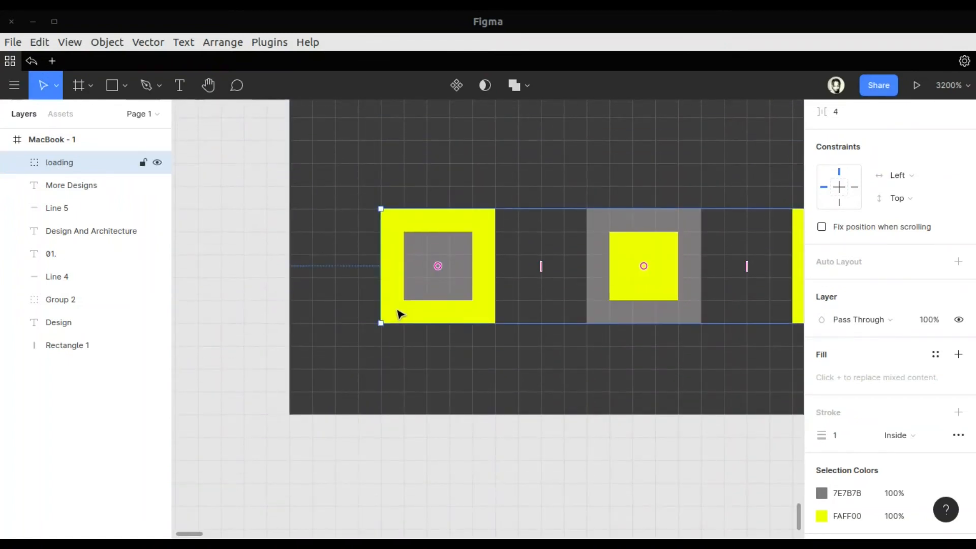
key("ctrl+minus")
key("ctrl+minus")
key("ctrl+minus")
key("ctrl+minus")
key("ctrl+minus")
scroll(397, 310, "up", 6)
scroll(397, 310, "right", 4)
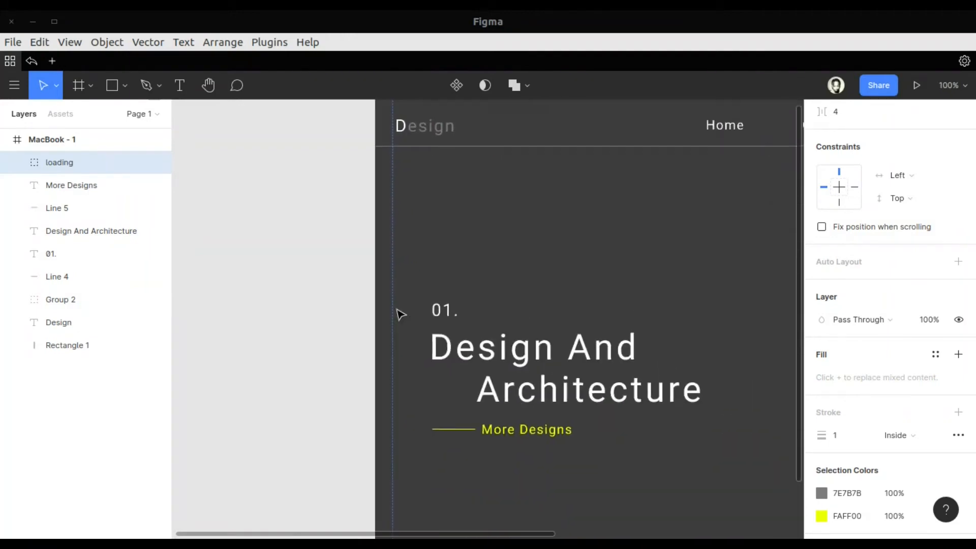
Move the "loading" group up and inward so it aligns with the left edge of the hero heading
scroll(397, 310, "down", 4)
left_click(306, 452)
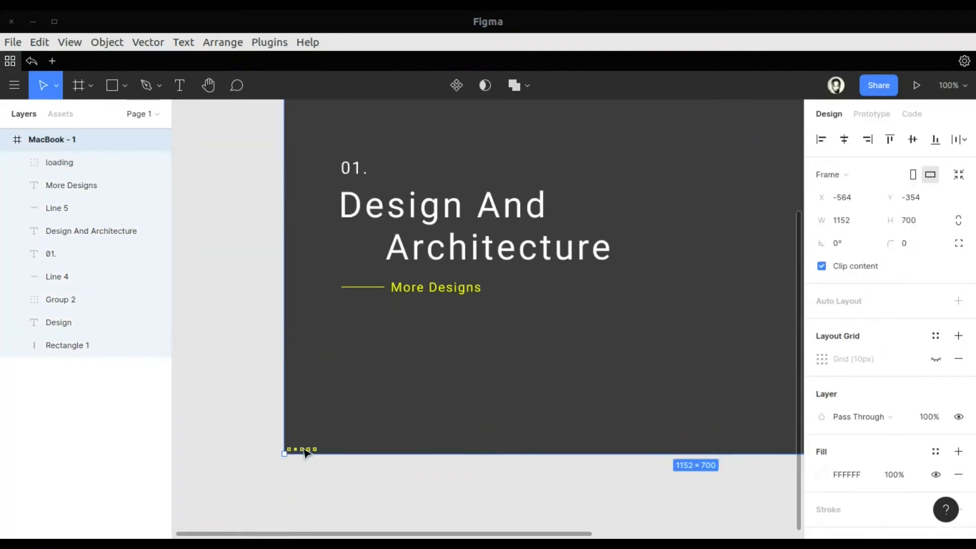
scroll(305, 445, "up", 1)
left_click(306, 451)
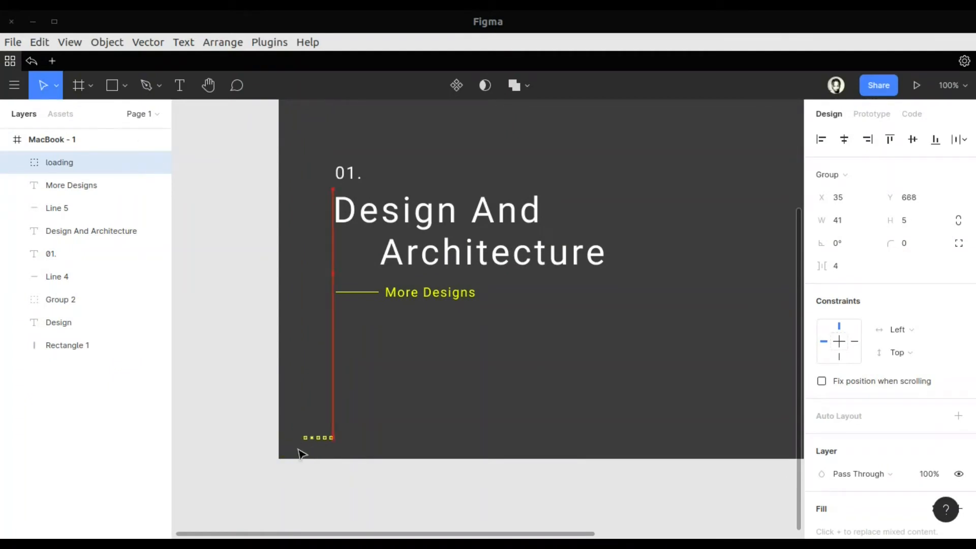
left_click_drag(353, 442, 354, 443)
left_click(407, 420)
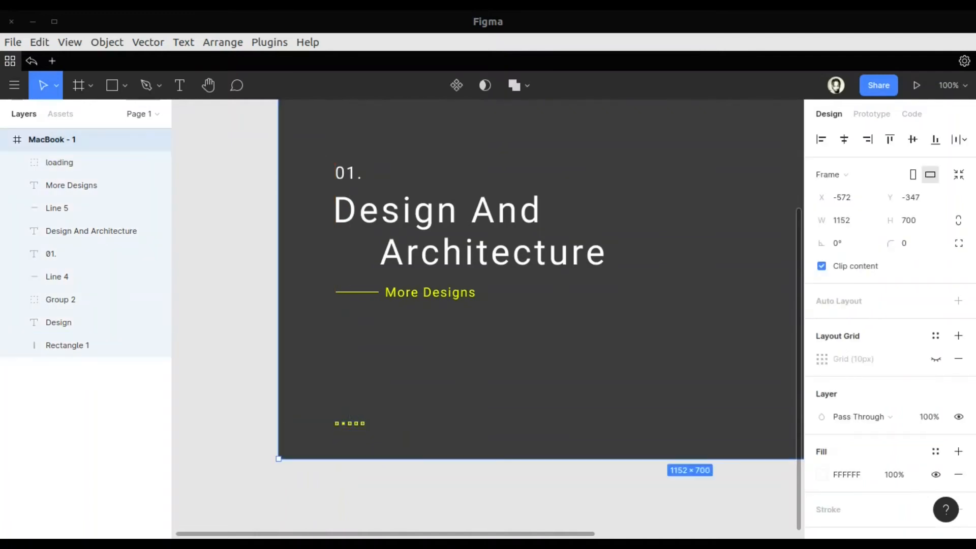
Draw a 288 × 448 portrait rectangle in the empty area beside the hero heading
key("shift+2")
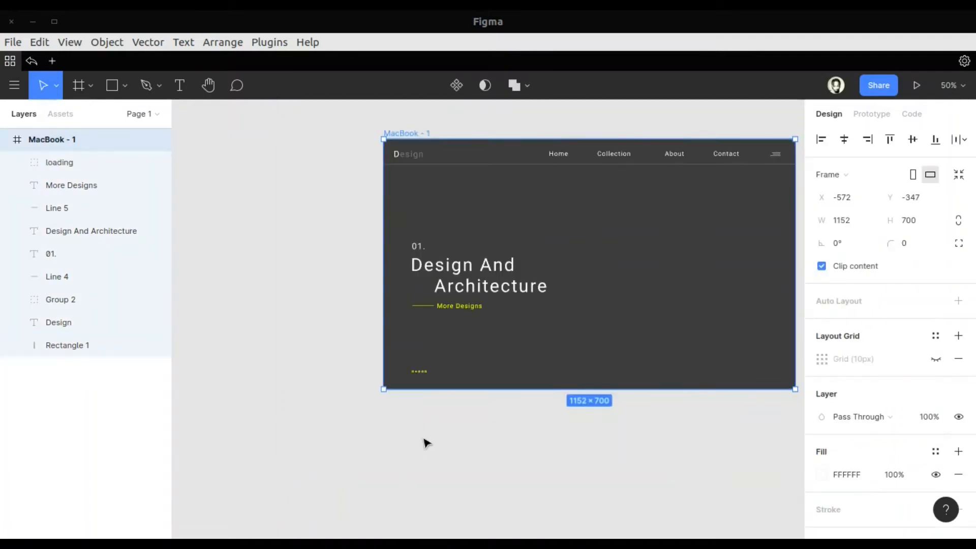
key("ctrl+plus")
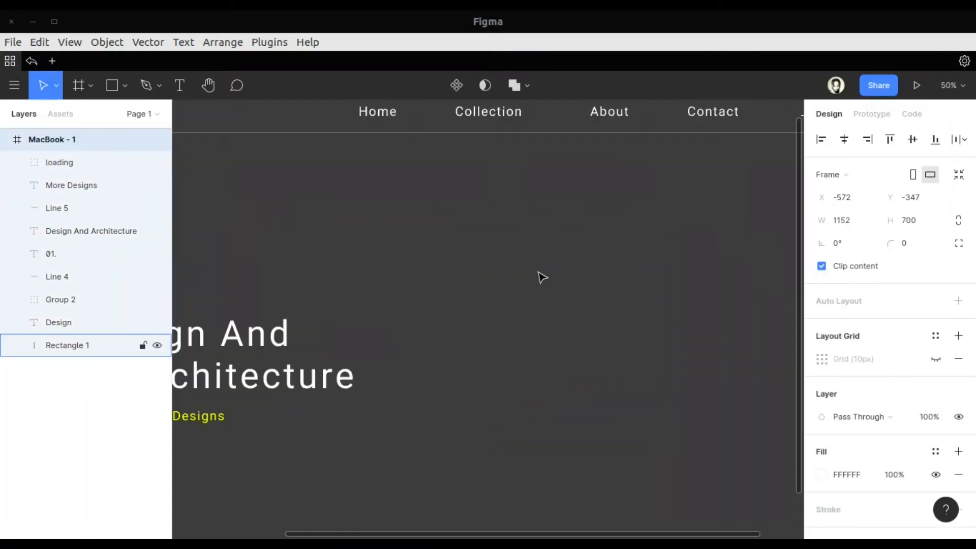
scroll(537, 272, "left", 5)
scroll(538, 272, "down", 3)
scroll(541, 277, "right", 7)
scroll(542, 277, "up", 3)
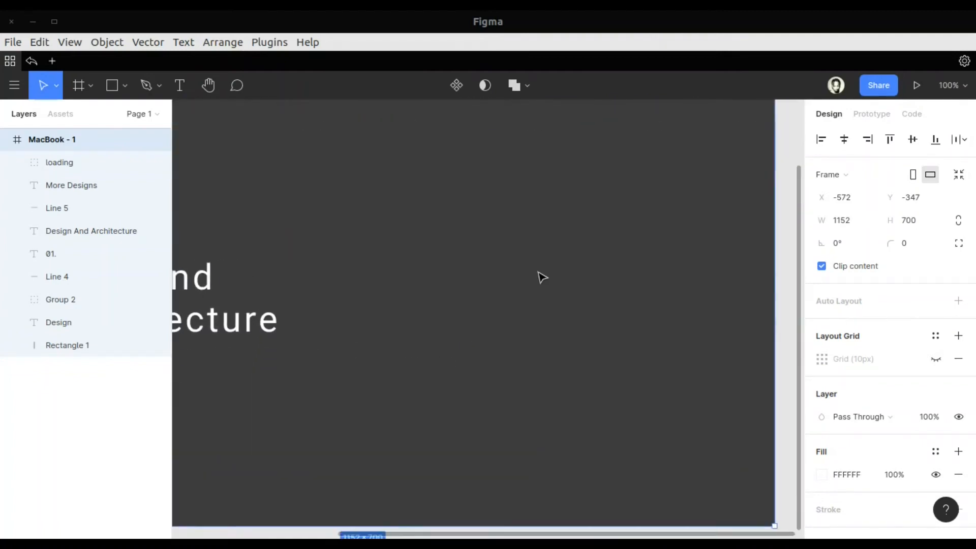
left_click(124, 86)
left_click(113, 118)
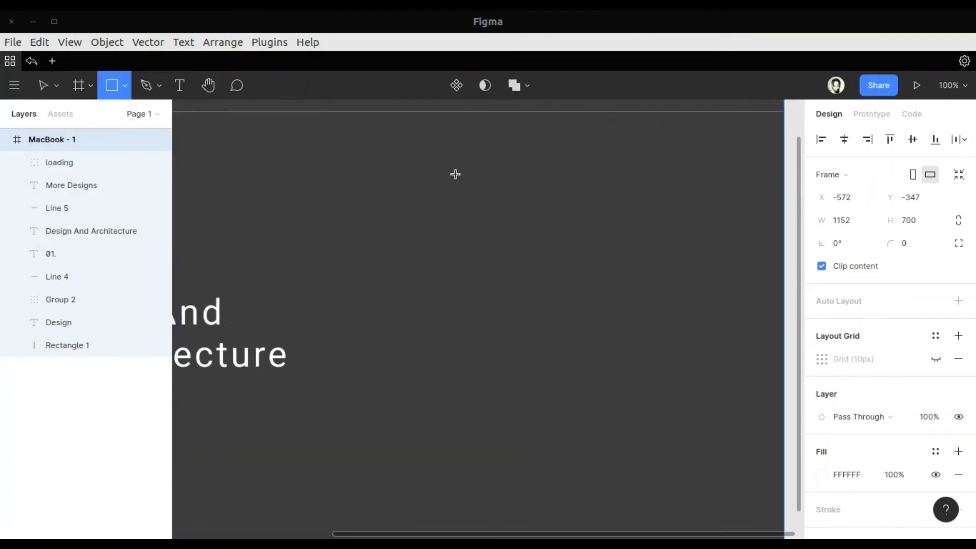
left_click_drag(396, 188, 602, 509)
left_click_drag(538, 353, 445, 340)
Duplicate the portrait rectangle and place the copy to its right at the same height, leaving a gap between them
key("ctrl+d")
left_click_drag(411, 299, 653, 303)
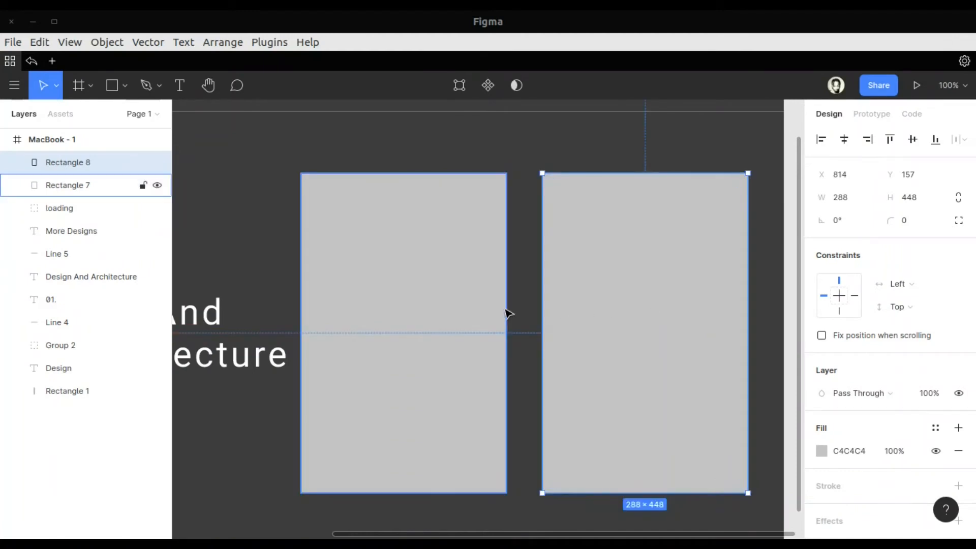
scroll(447, 327, "left", 4)
scroll(447, 327, "up", 4)
scroll(448, 326, "down", 4)
scroll(447, 327, "right", 2)
scroll(447, 327, "left", 2)
Lower the second rectangle so it runs past the frame's bottom edge, with a narrow gap to the first
left_click_drag(593, 328, 580, 379)
scroll(528, 343, "down", 2)
scroll(529, 343, "left", 4)
left_click_drag(612, 337, 628, 379)
key("ctrl+minus")
Duplicate the second rectangle, place the copy across the frame's right edge and nest its layer in the MacBook - 1 frame
key("Escape")
left_click(595, 331)
key("ctrl+d")
left_click_drag(597, 331, 711, 266)
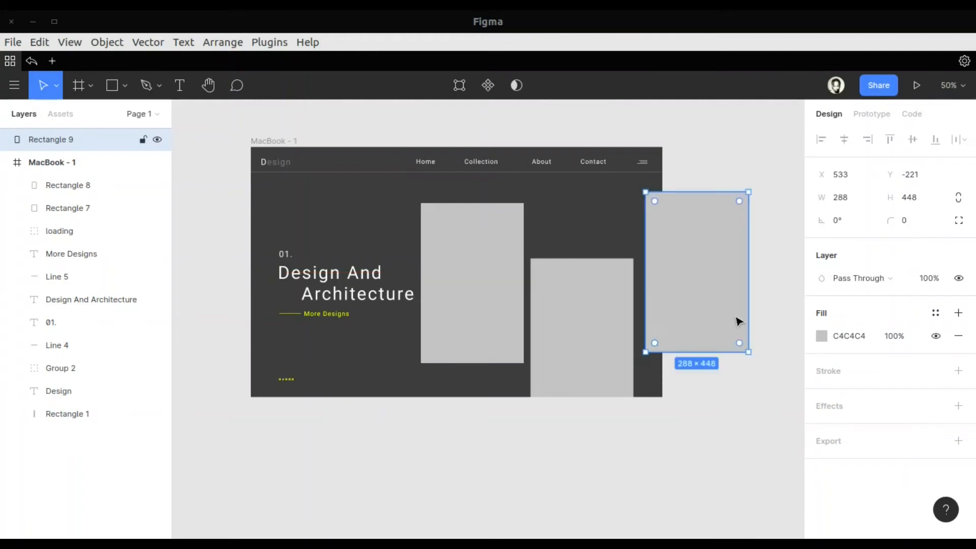
key("Escape")
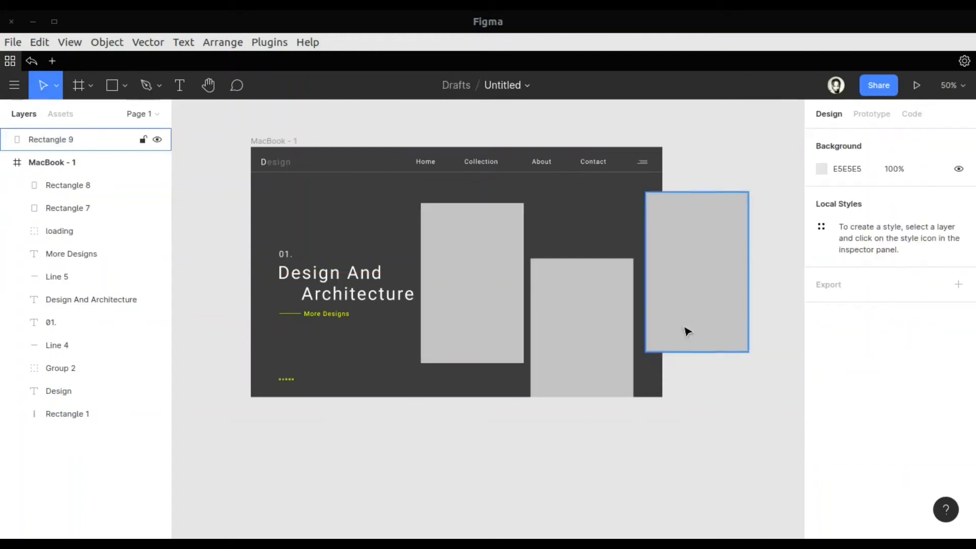
left_click_drag(60, 147, 60, 174)
left_click(730, 496)
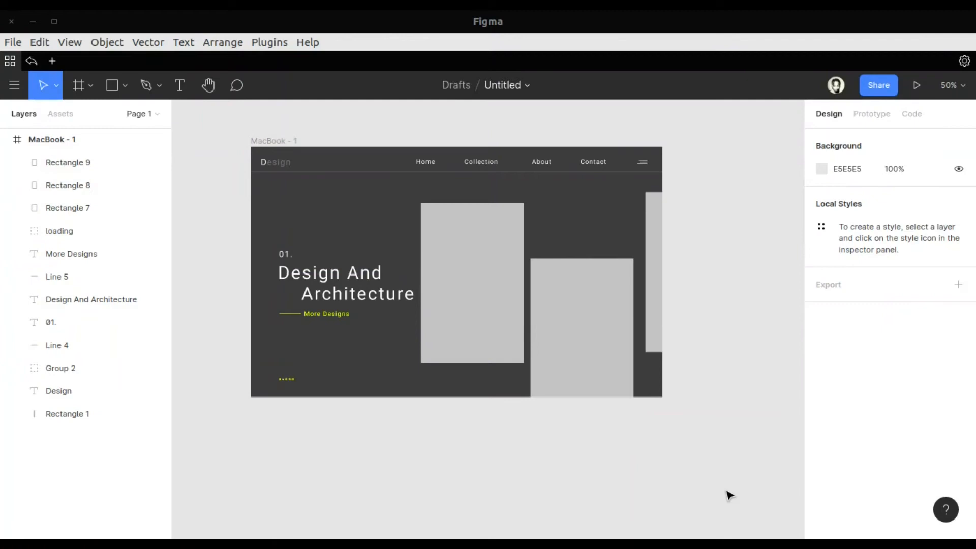
Shift all three portrait rectangles left together until the first one overlaps the end of the hero heading
left_click(492, 303)
left_click(591, 306, "shift")
left_click(649, 266, "shift")
key("shift+Left")
key("shift+Left")
key("shift+Left")
key("shift+Left")
key("shift+Left")
key("shift+Left")
key("shift+Left")
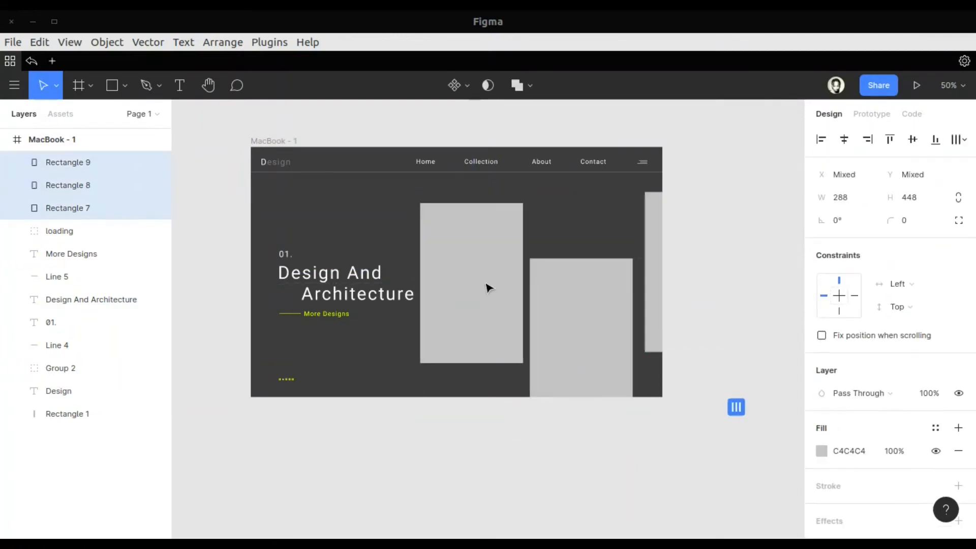
key("shift+Left")
key("shift+Left")
key("shift+Left")
key("shift+Left")
key("shift+Left")
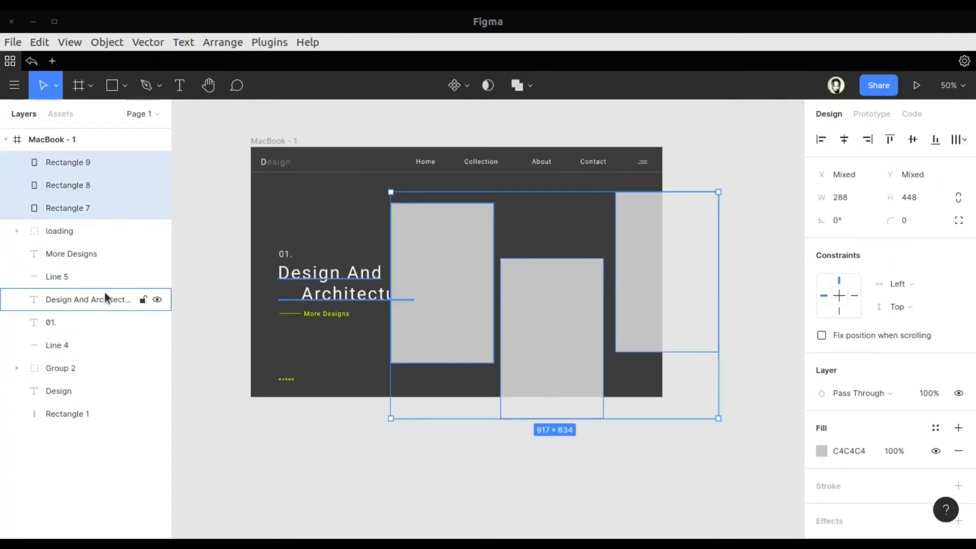
Group the hero heading, Line 5 and the "More Designs" text, and name the group "Text"
left_click(57, 255)
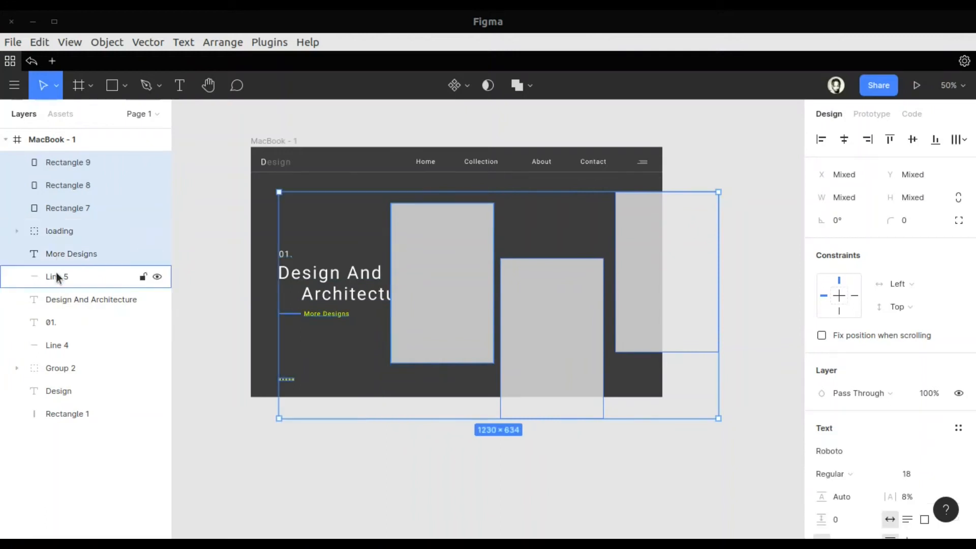
left_click(53, 298)
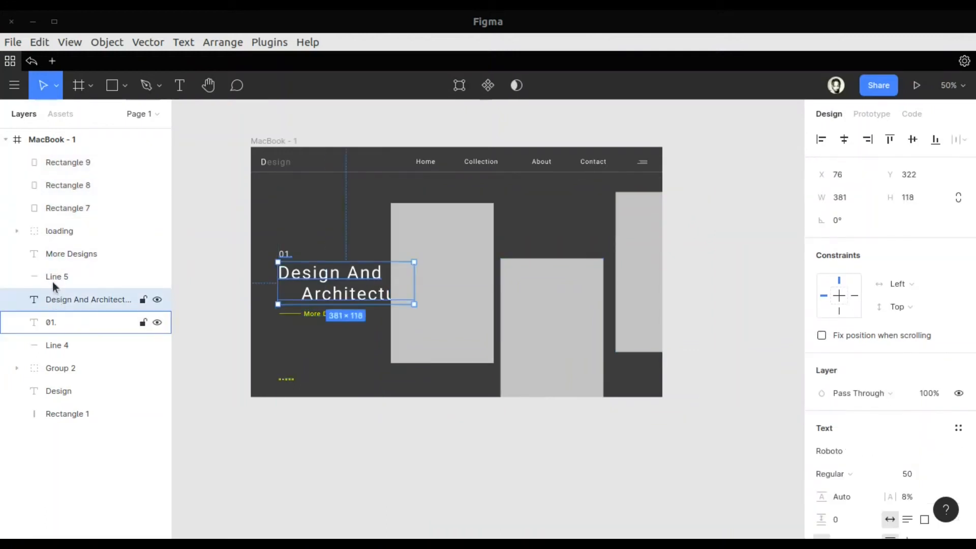
left_click(50, 254, "shift")
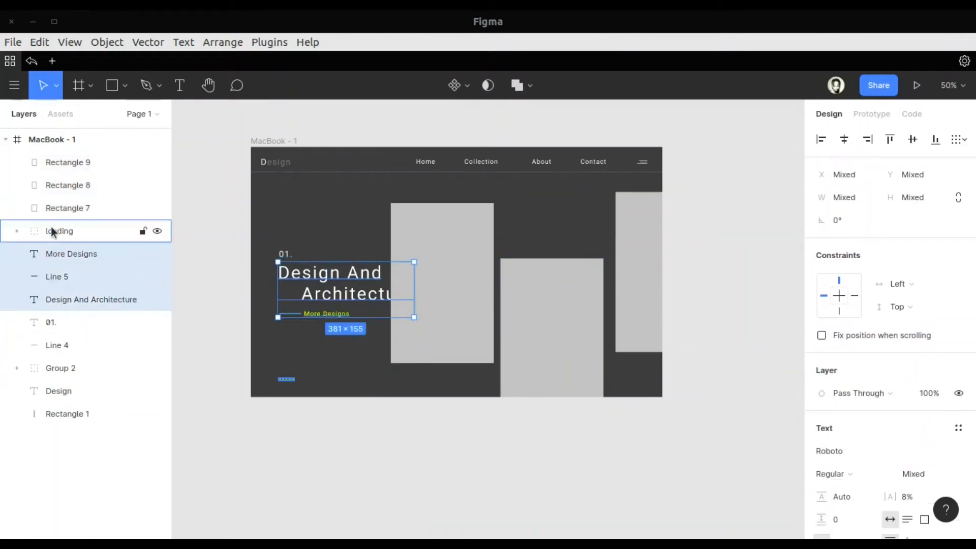
key("ctrl+g")
double_click(57, 254)
type("Text")
key("Return")
Bring the "Text" group above the three rectangles in the layer order
left_click_drag(60, 254, 61, 159)
left_click(442, 305)
left_click(498, 498)
Import the bedroom photo with the white bed from the file manager onto the canvas
key("alt+Tab")
left_click_drag(564, 88, 434, 312)
left_click_drag(315, 370, 737, 337)
left_click(82, 314)
left_click_drag(688, 307, 441, 371)
Place the first grey rectangle and the bedroom photo together below the frame, scaling the photo down to 868 × 578
scroll(520, 422, "down", 4)
left_click_drag(355, 126, 492, 447)
left_click_drag(490, 397, 483, 423)
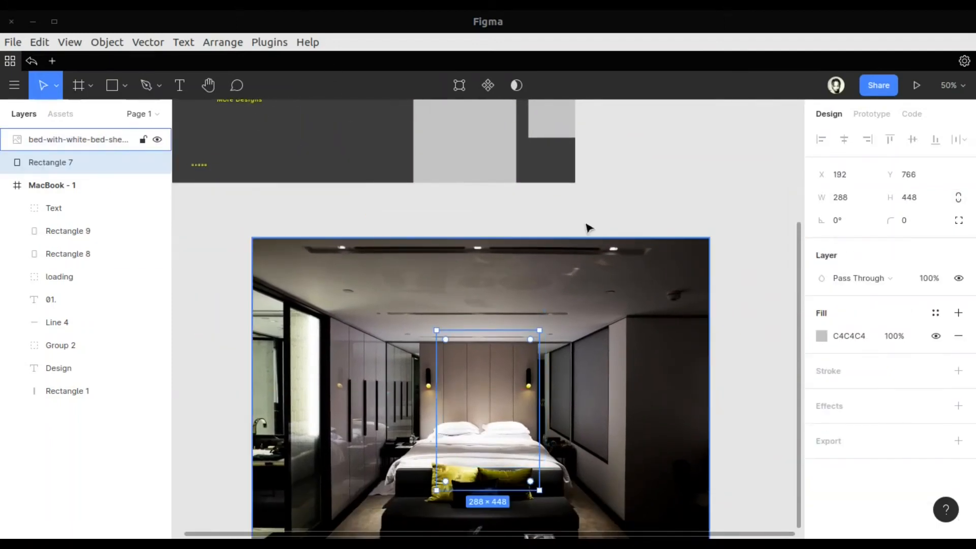
scroll(646, 249, "down", 2)
left_click(646, 249)
left_click_drag(727, 148, 577, 255)
left_click_drag(498, 302, 531, 334)
Bring Rectangle 7 in front of the bedroom photo and scale the photo down to 706 × 470
left_click_drag(57, 156, 58, 132)
left_click_drag(513, 306, 433, 383)
left_click(605, 283)
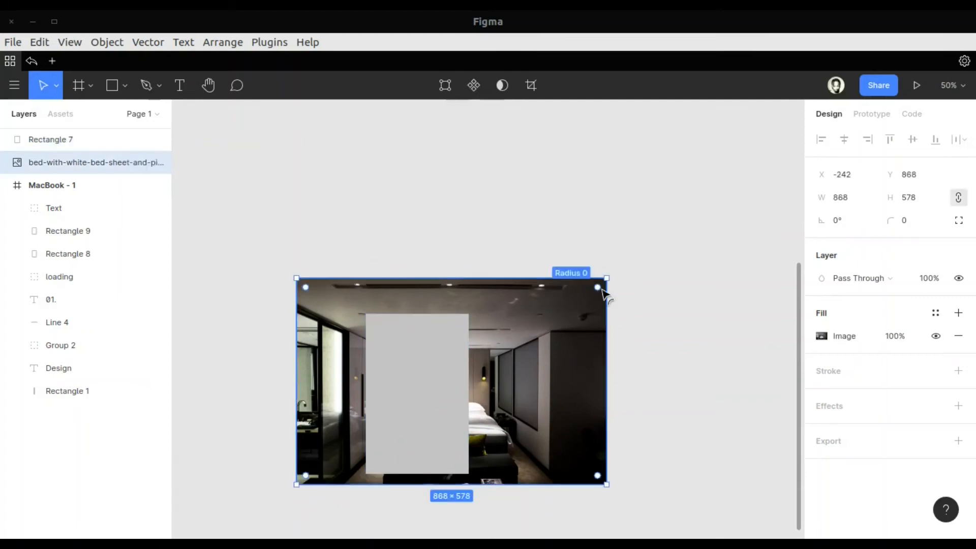
left_click_drag(605, 278, 546, 318)
left_click_drag(418, 375, 441, 370)
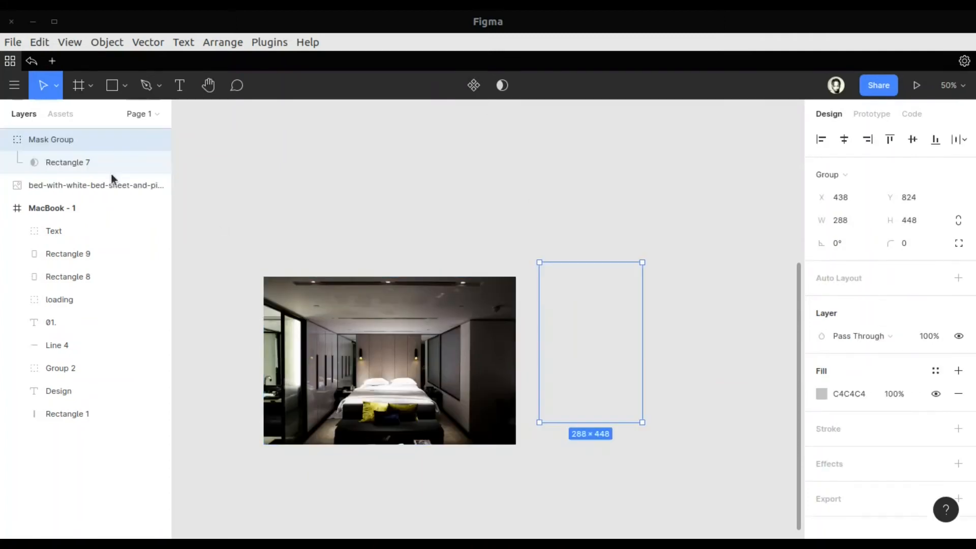
Put the bedroom photo above Rectangle 7 in the layer order and mask the photo with the rectangle
left_click_drag(100, 185, 73, 159)
left_click(66, 184)
left_click(393, 344)
left_click_drag(599, 351, 417, 400)
left_click(98, 172)
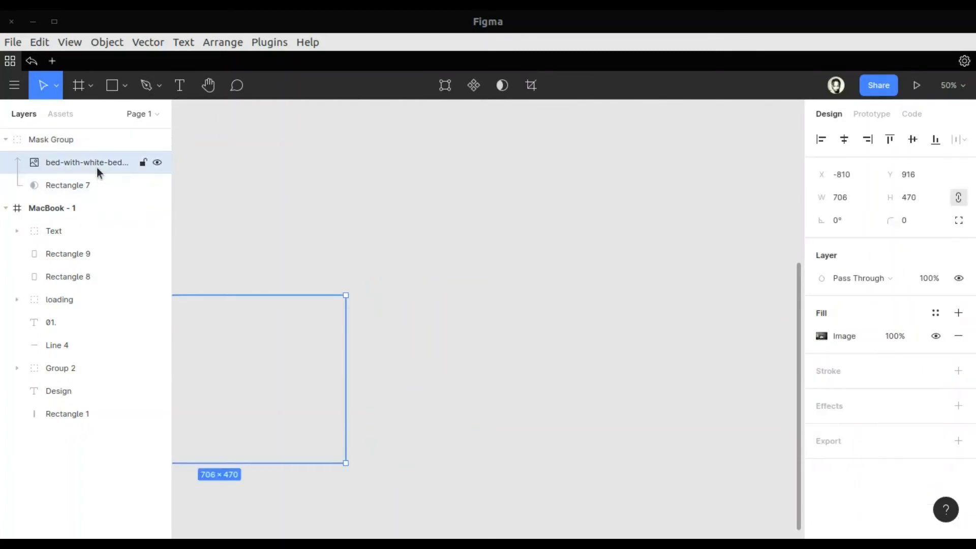
Reposition the mask rectangle over the bedroom photo so it frames the wardrobe wall and part of the bed
left_click(99, 187)
left_click_drag(429, 353, 266, 375)
scroll(269, 376, "left", 5)
left_click_drag(499, 379, 414, 374)
key("ctrl+g")
key("ctrl+z")
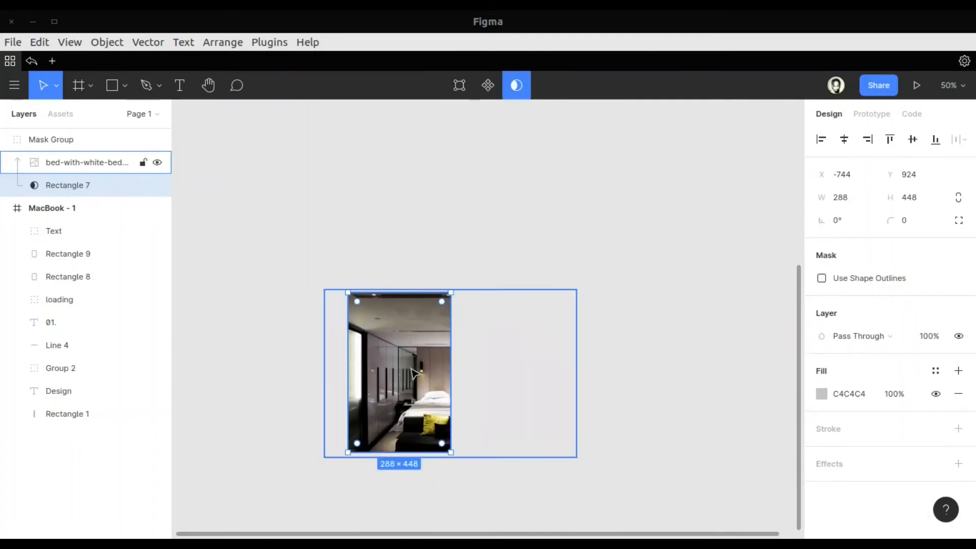
Move the masked bedroom photo into the frame's first picture slot and bring the "Text" group above it
left_click_drag(256, 231, 459, 389)
left_click_drag(400, 354, 505, 259)
scroll(435, 261, "up", 5)
scroll(432, 224, "right", 2)
scroll(466, 189, "up", 3)
left_click_drag(51, 231, 35, 152)
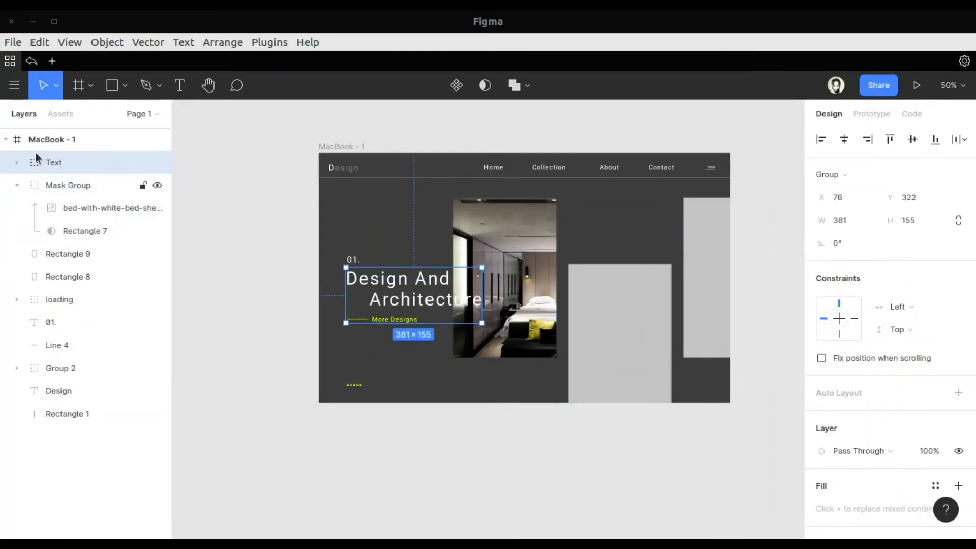
left_click(316, 483)
Move the second grey rectangle out of the frame onto the empty canvas below
scroll(315, 482, "right", 5)
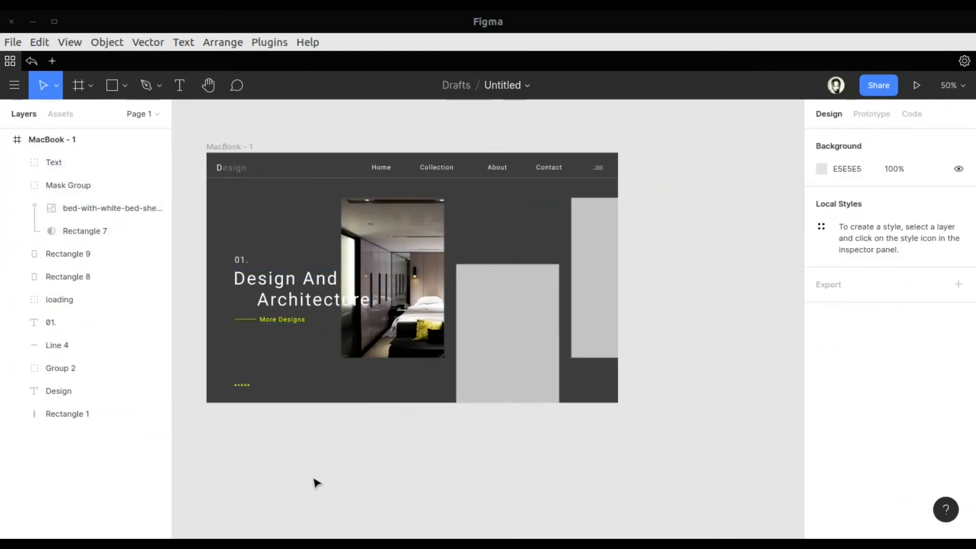
left_click(526, 388)
scroll(610, 436, "down", 3)
left_click_drag(526, 387, 422, 409)
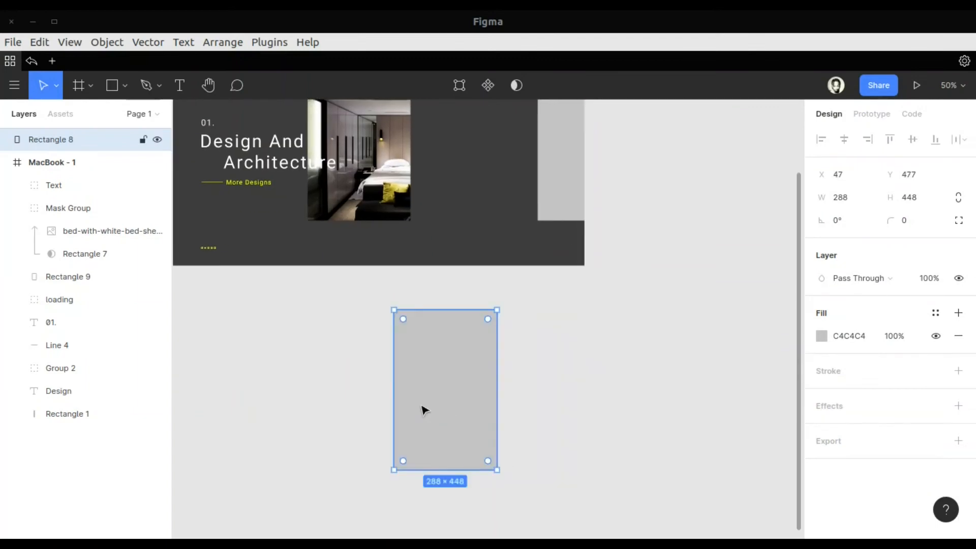
Import the bathtub photo from the file manager onto the canvas
key("alt+Tab")
key("alt+Tab")
key("alt+Tab")
key("alt+Tab")
key("alt+Tab")
left_click_drag(235, 356, 701, 274)
left_click(79, 314)
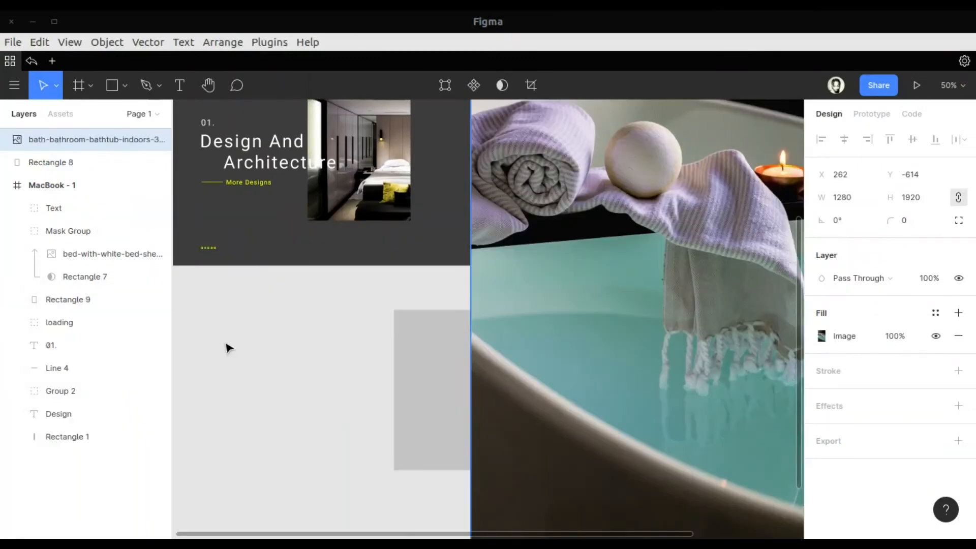
Scale the bathtub photo down to 288 × 448, matching the grey rectangle, and place it below the frame
scroll(239, 349, "right", 3)
scroll(239, 349, "up", 5)
left_click_drag(292, 206, 566, 366)
left_click_drag(301, 225, 495, 307)
left_click(622, 253)
left_click_drag(568, 218, 661, 320)
left_click_drag(698, 376, 529, 327)
left_click_drag(469, 421, 470, 414)
left_click(590, 464)
left_click(483, 373)
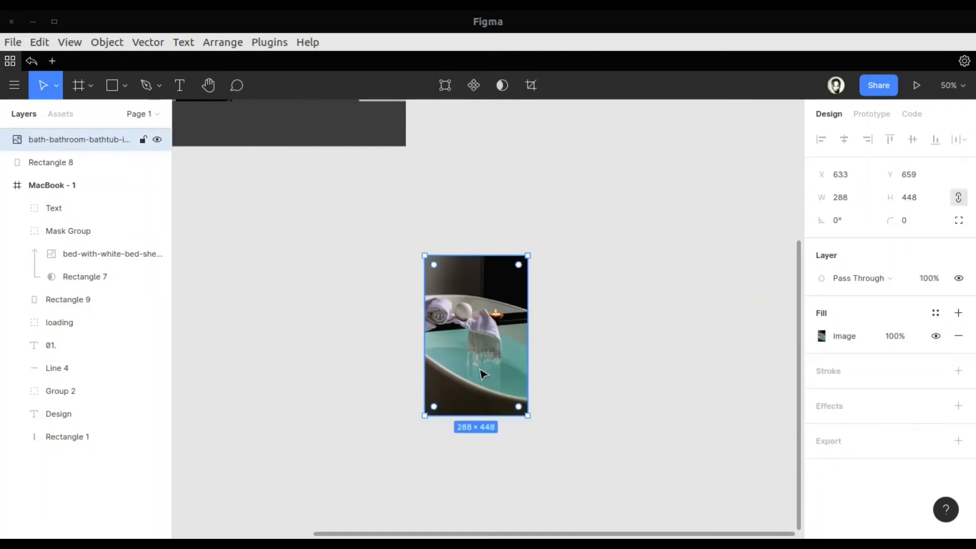
Group the bathtub photo and move it into the frame's lower middle slot, beside the bedroom photo
key("ctrl+g")
scroll(518, 417, "up", 4)
left_click_drag(550, 464, 379, 243)
Delete the leftover grey rectangle below the frame
left_click(453, 430)
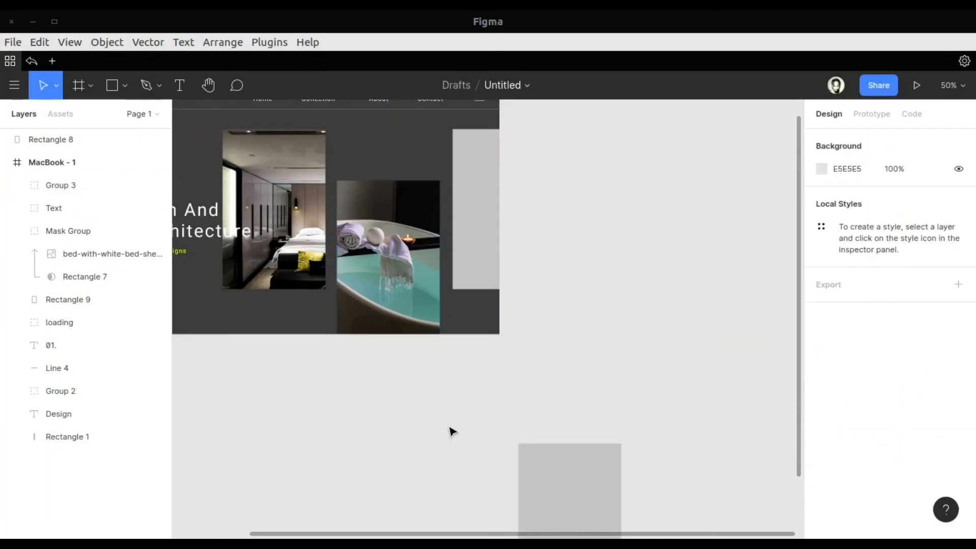
left_click(574, 494)
key("Delete")
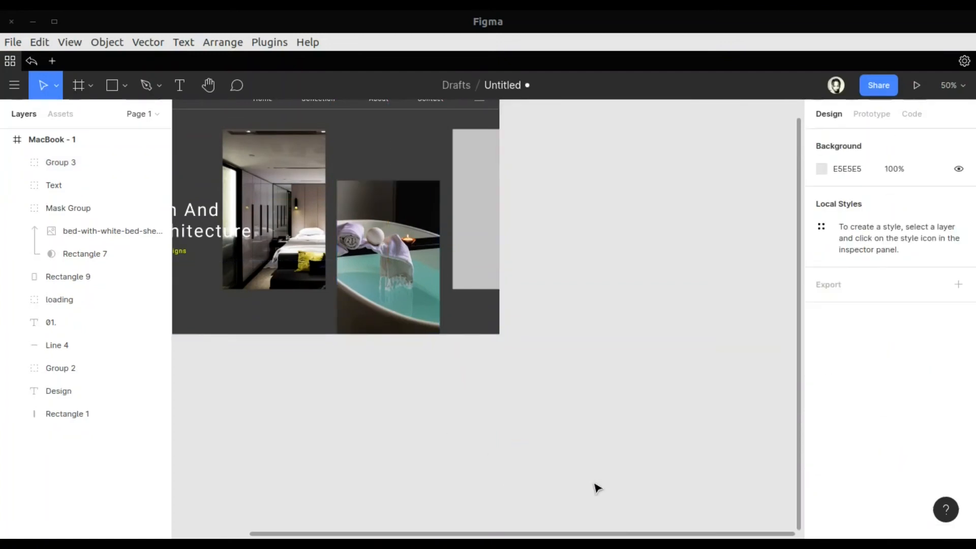
Import the white mini bar counter photo from the file manager onto the canvas
scroll(594, 485, "left", 5)
scroll(594, 485, "up", 2)
left_click(659, 325)
key("alt+Tab")
left_click_drag(399, 366, 754, 460)
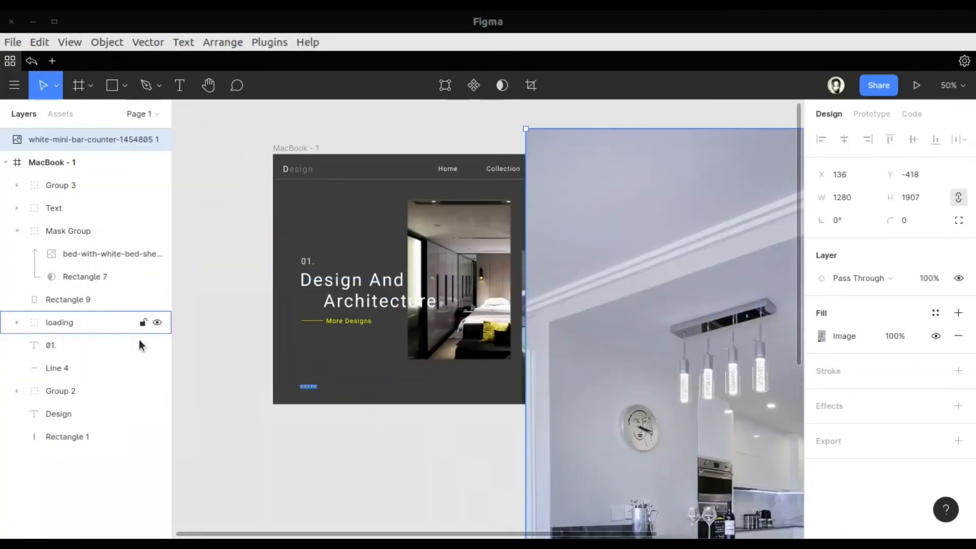
Scale the mini bar photo down proportionally and move it near the third grey rectangle
scroll(264, 289, "right", 4)
left_click_drag(319, 126, 666, 468)
key("ctrl+z")
left_click_drag(322, 127, 625, 275)
left_click_drag(672, 327, 568, 250)
Move the third grey rectangle off the frame and fit the mini bar photo to its size
left_click_drag(465, 257, 692, 257)
left_click_drag(570, 269, 659, 261)
left_click_drag(730, 376, 728, 357)
Move the mini bar photo into the third slot across the frame's right edge and delete the leftover grey rectangle
left_click_drag(716, 269, 485, 270)
left_click(719, 279)
key("Delete")
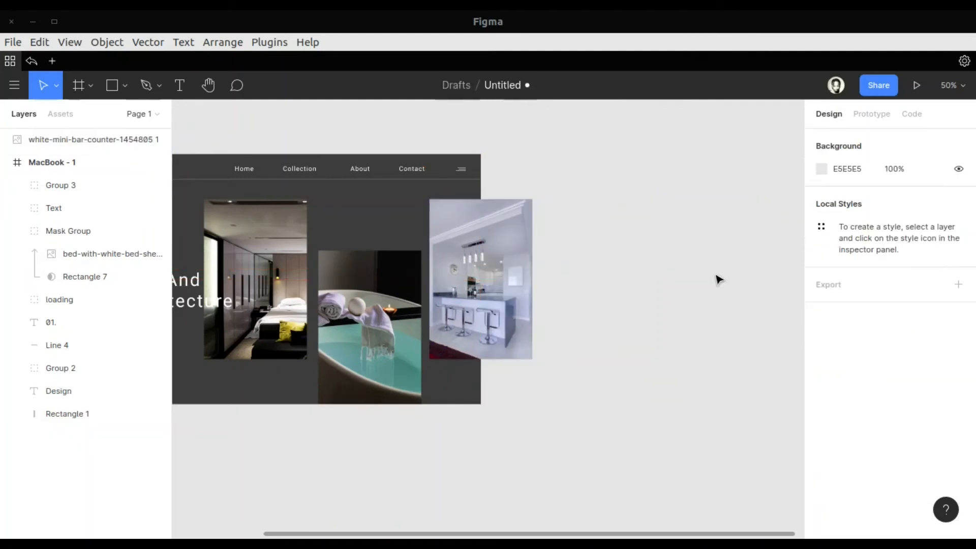
Nest the mini bar photo's layer inside the MacBook - 1 frame so the frame clips it
scroll(551, 482, "left", 5)
left_click_drag(59, 140, 33, 161)
left_click(425, 472)
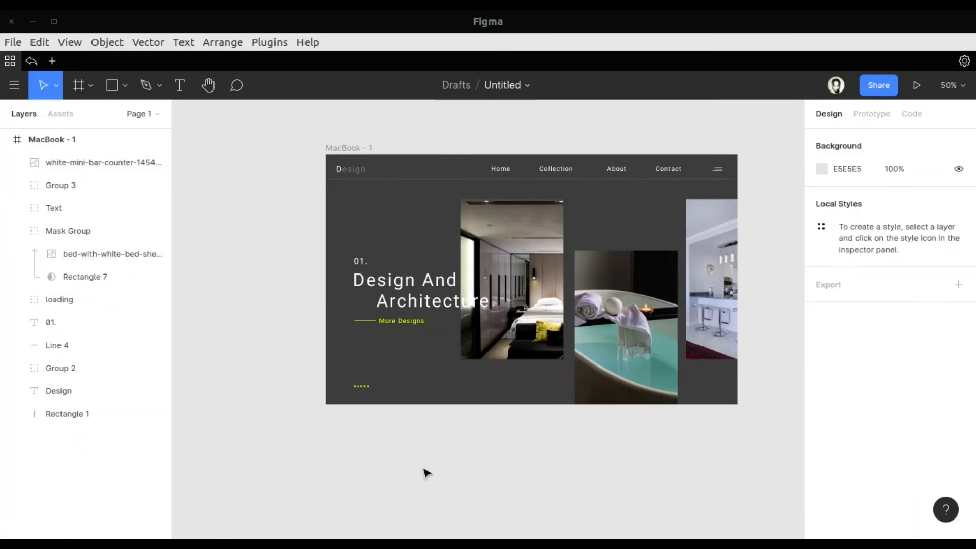
Recolour the letters "ture" of "Architecture" in the hero heading to yellow FAFF00
scroll(426, 472, "right", 1)
double_click(396, 308)
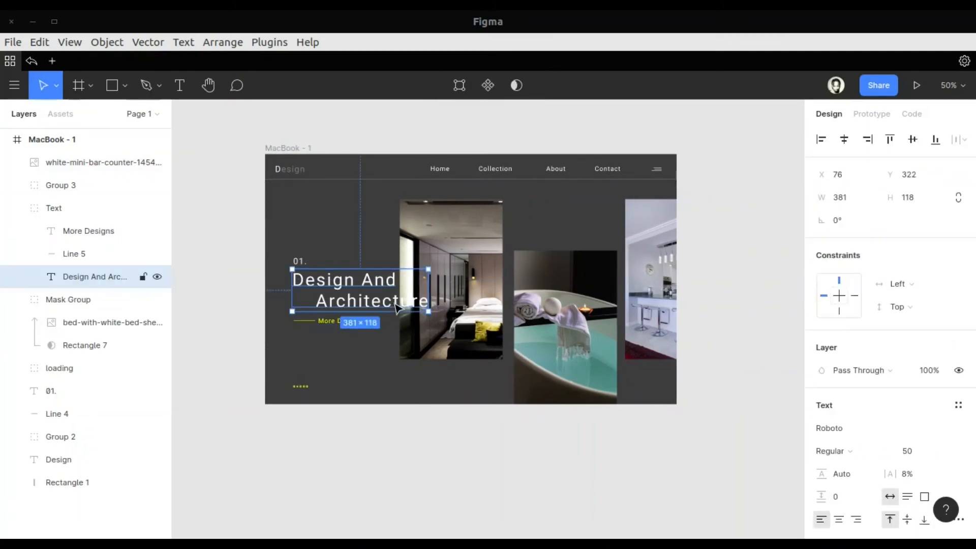
double_click(394, 302)
scroll(849, 447, "down", 4)
scroll(849, 448, "up", 4)
scroll(848, 447, "down", 2)
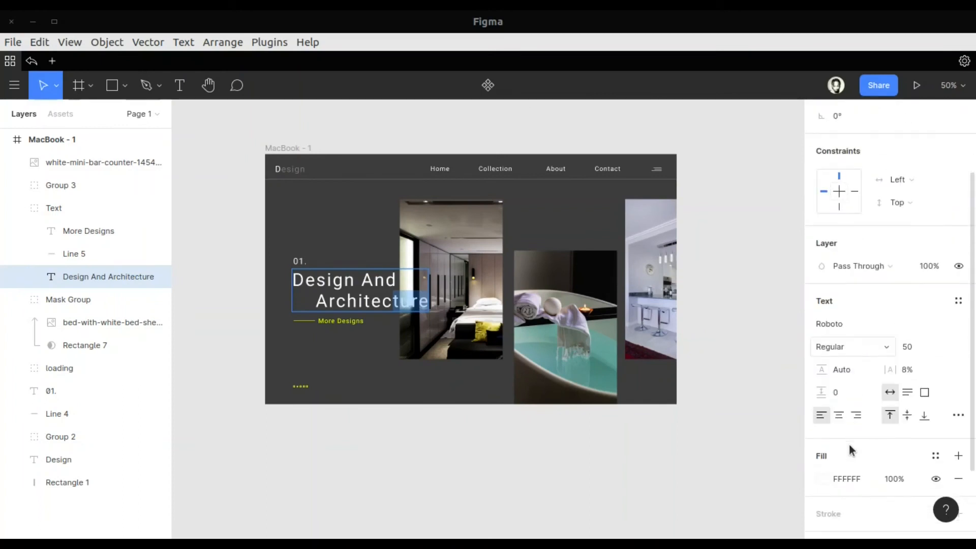
left_click(815, 478)
left_click(686, 470)
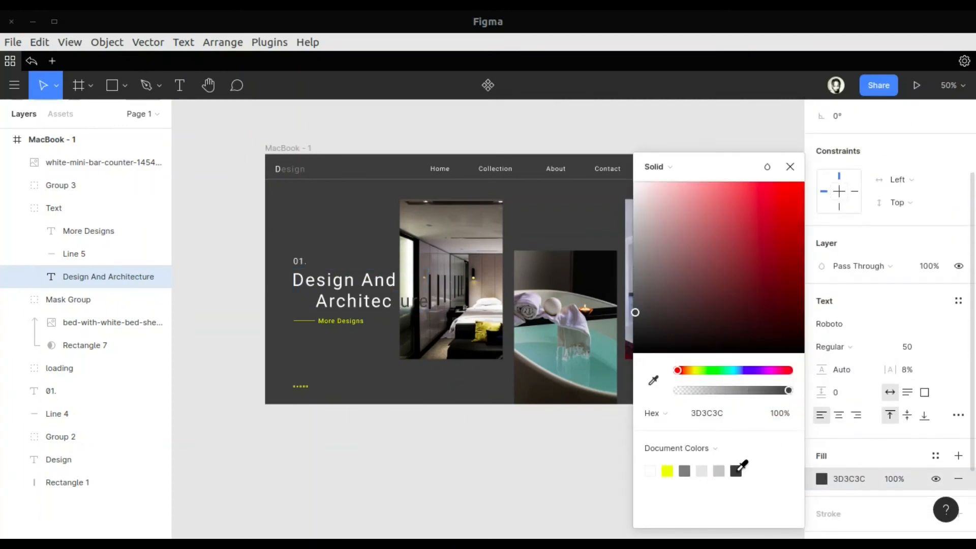
left_click(671, 469)
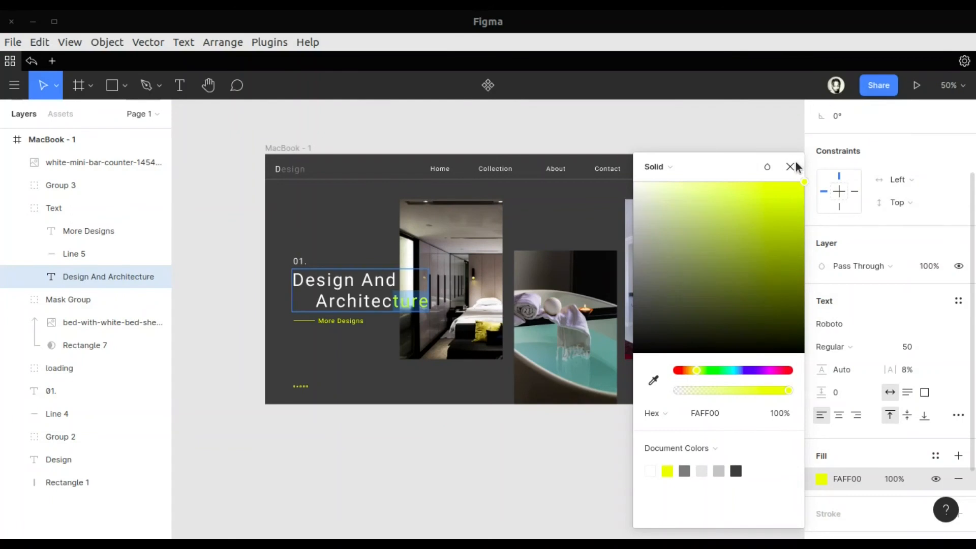
left_click(791, 167)
left_click(704, 479)
key("shift+0")
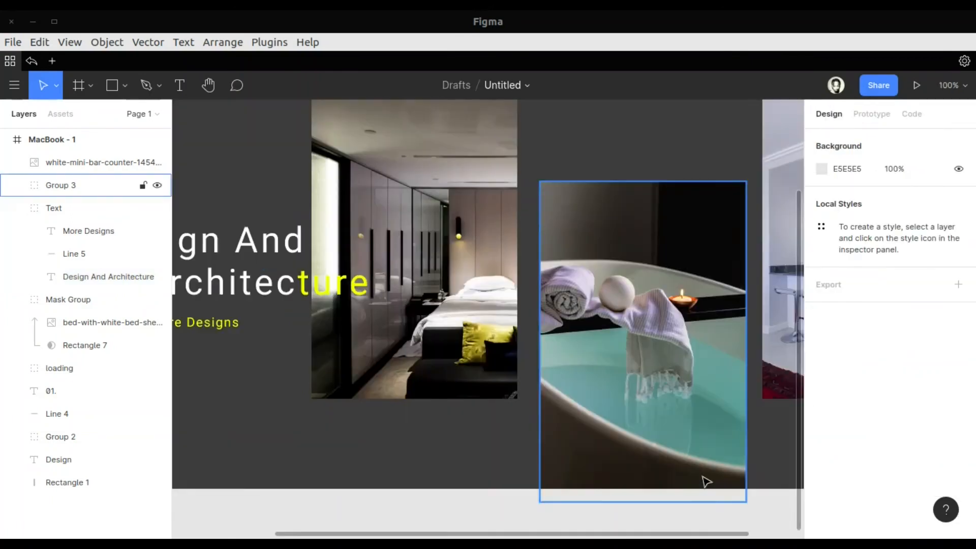
Add the text "03/07" below the mini bar photo near the frame's lower edge and reduce its font size
left_click(182, 85)
scroll(488, 295, "right", 5)
left_click(520, 455)
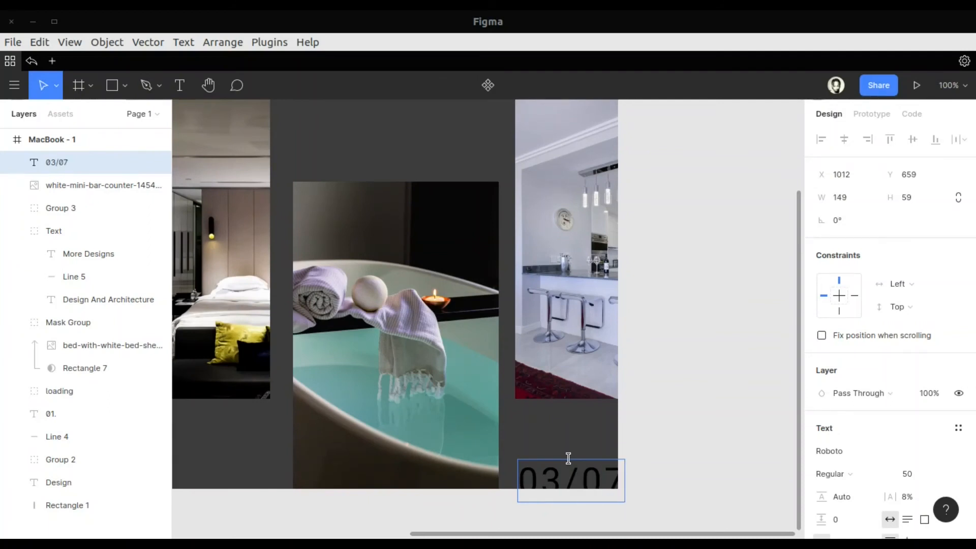
key("ctrl+a")
left_click(939, 473)
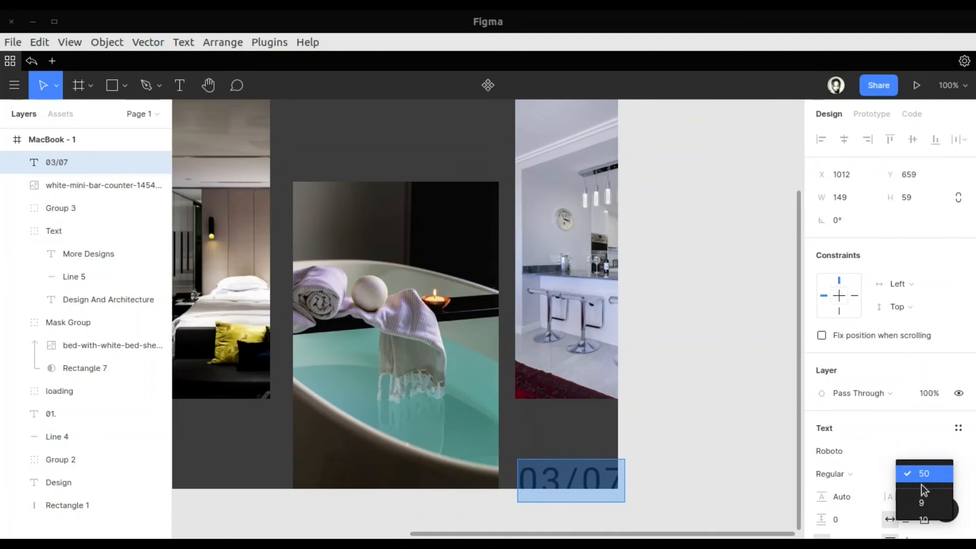
left_click(926, 355)
scroll(926, 369, "down", 3)
Set the "03/07" text to yellow FAFF00 at font size 18 and nudge it up slightly from the frame's lower edge
left_click(821, 472)
left_click(667, 471)
left_click(935, 340)
left_click(925, 369)
key("Escape")
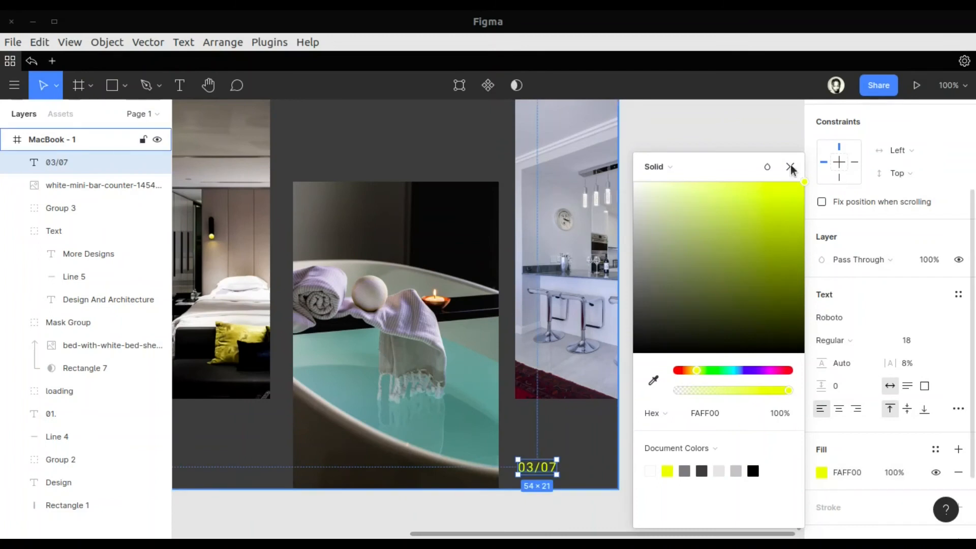
left_click(790, 168)
left_click_drag(545, 470, 543, 458)
Duplicate the yellow line beside "More Designs", shorten the copy to 38 and place it just right of "03/07"
scroll(543, 456, "left", 10)
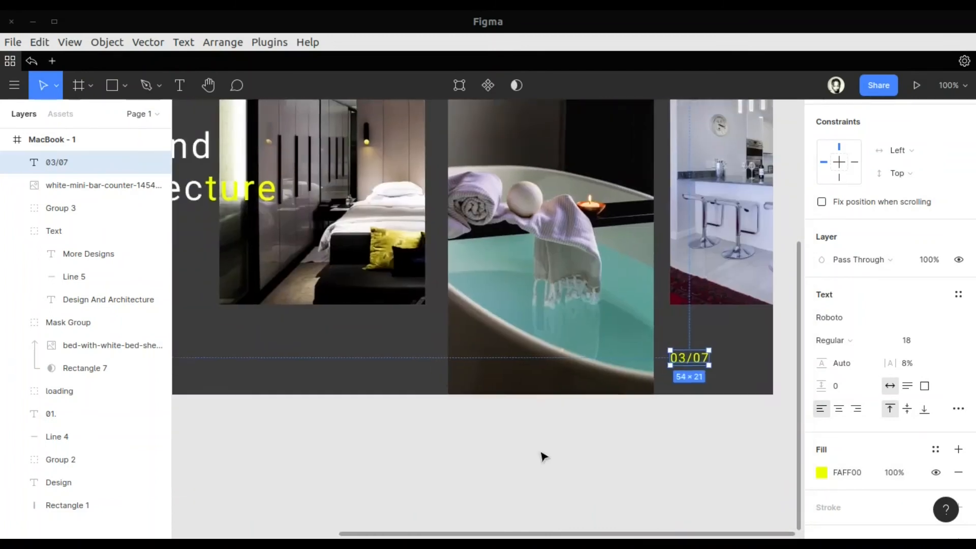
left_click(263, 305)
left_click(68, 280)
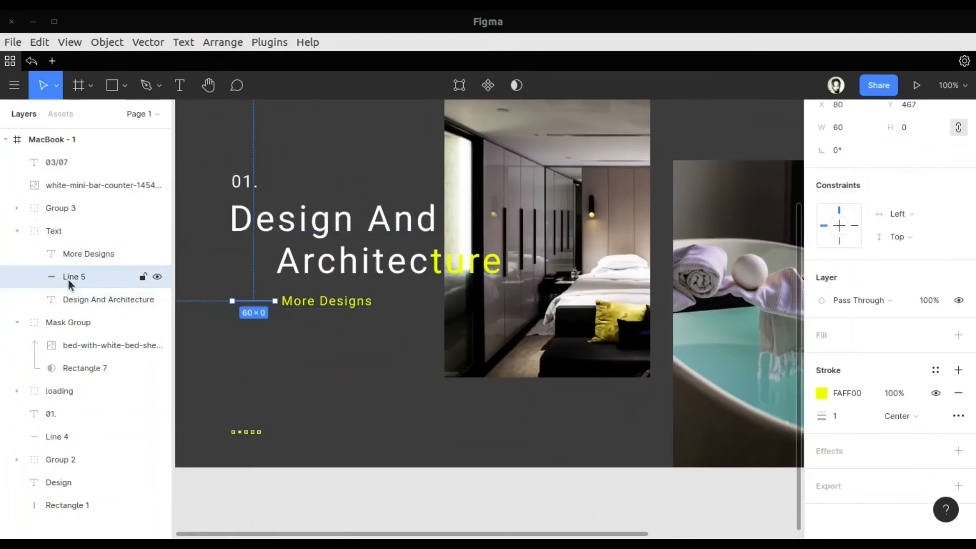
key("ctrl+d")
left_click_drag(431, 345, 453, 353)
scroll(442, 349, "right", 8)
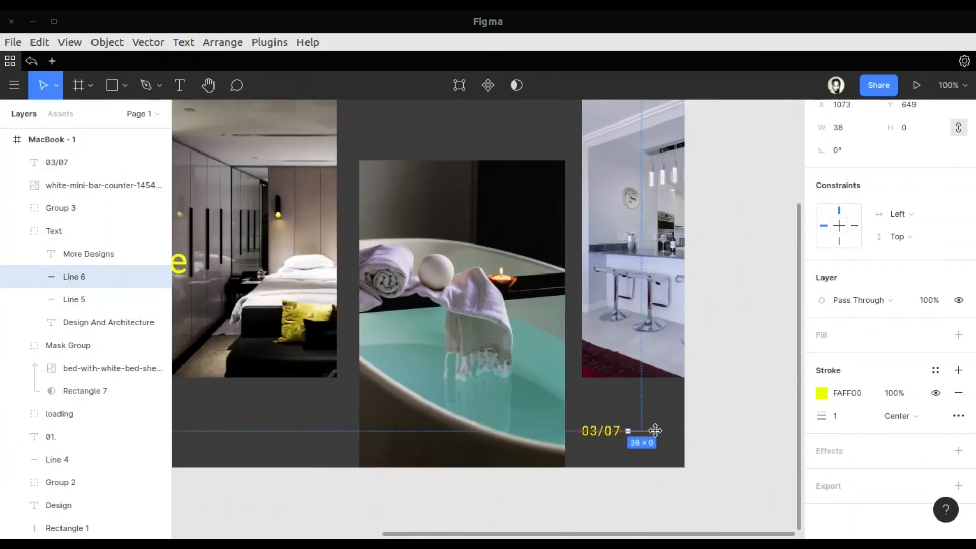
left_click(727, 452)
Ungroup the Text group and move the Line 6 layer directly beneath the 03/07 layer
left_click(630, 430)
right_click(98, 231)
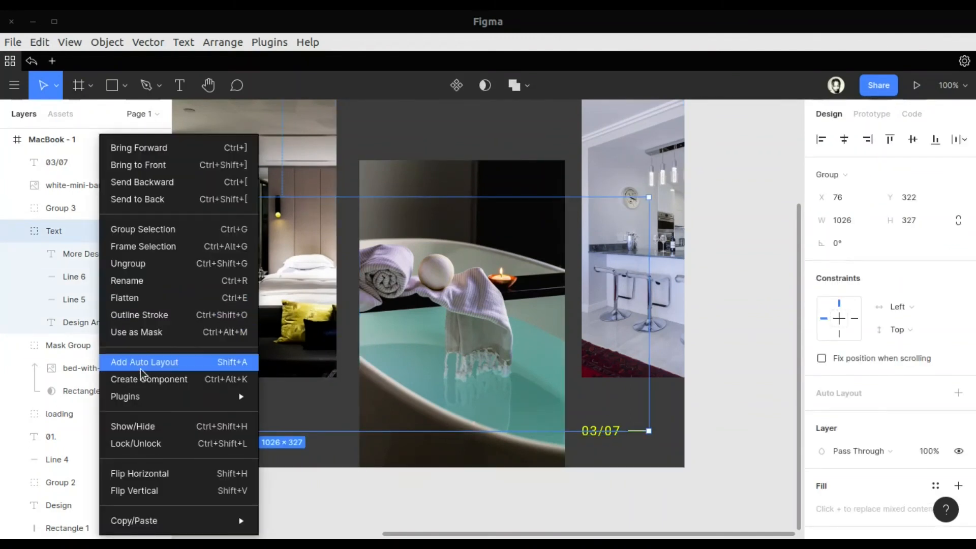
left_click(143, 264)
left_click(53, 253)
left_click_drag(53, 253, 54, 178)
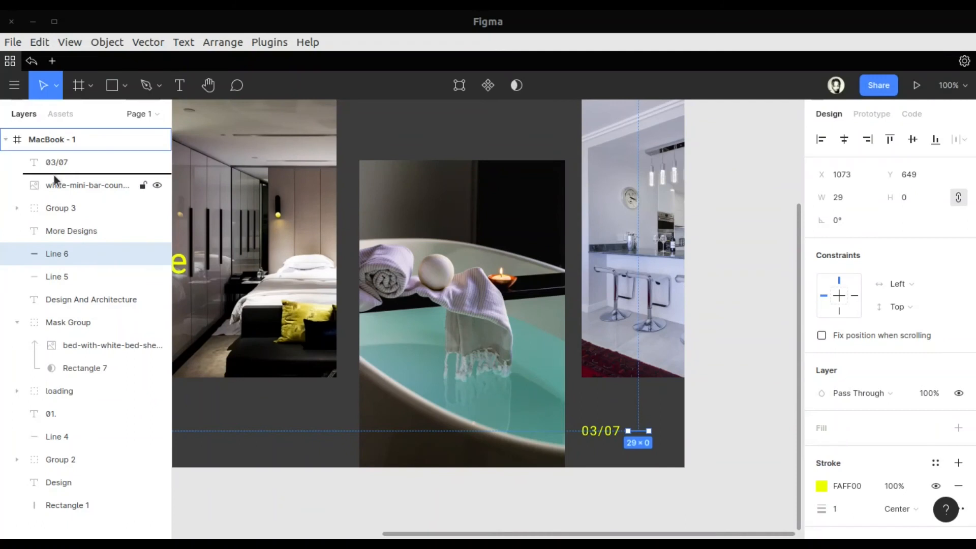
Group the More Designs text, Line 5, the Design And Architecture heading and the "01." text
left_click(60, 254)
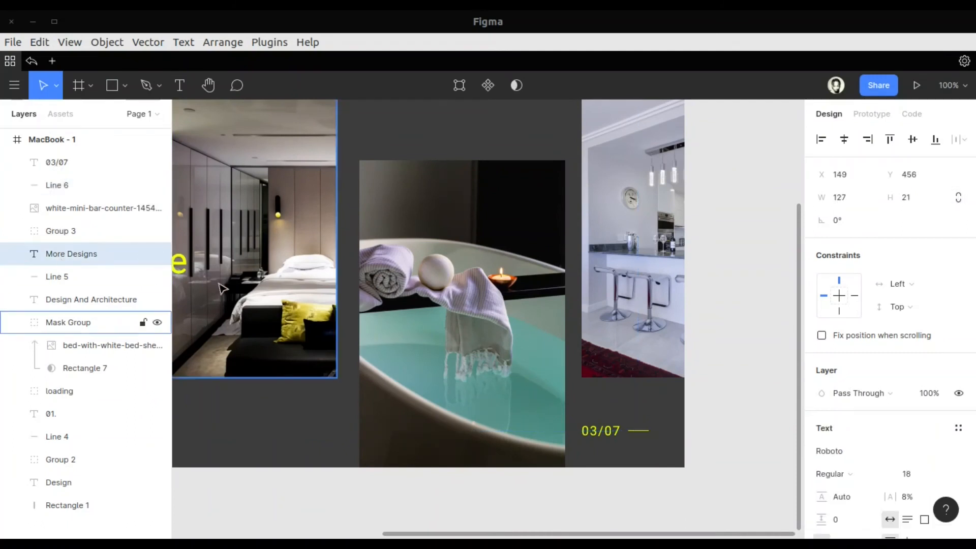
scroll(222, 288, "left", 5)
left_click(46, 276, "shift")
left_click(55, 300, "shift")
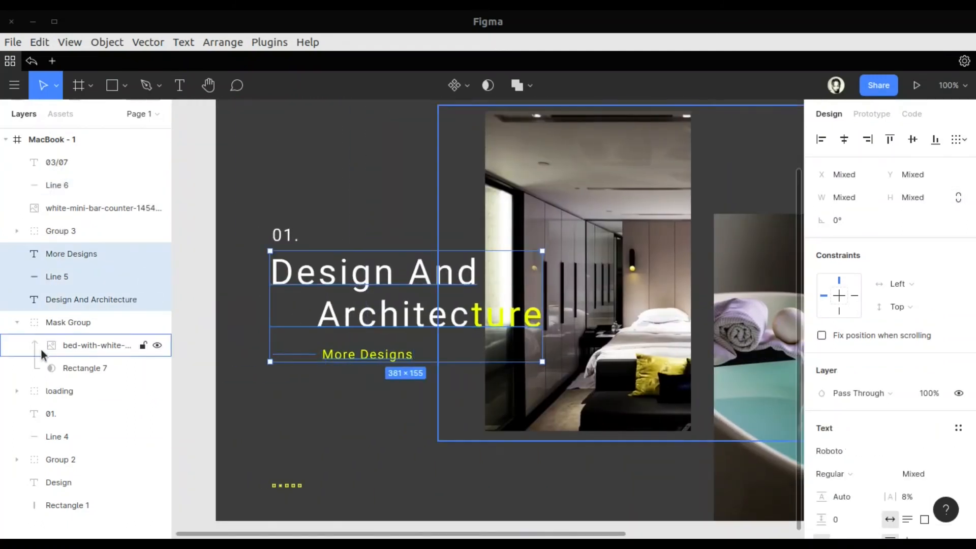
left_click(50, 418, "shift")
key("ctrl+g")
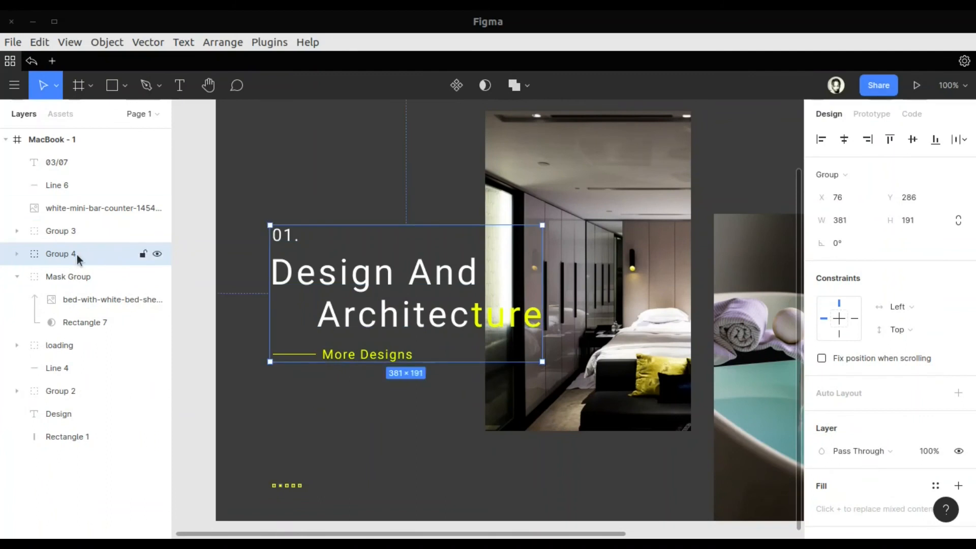
Rename the new hero text group as "text"
double_click(78, 255)
type("tex")
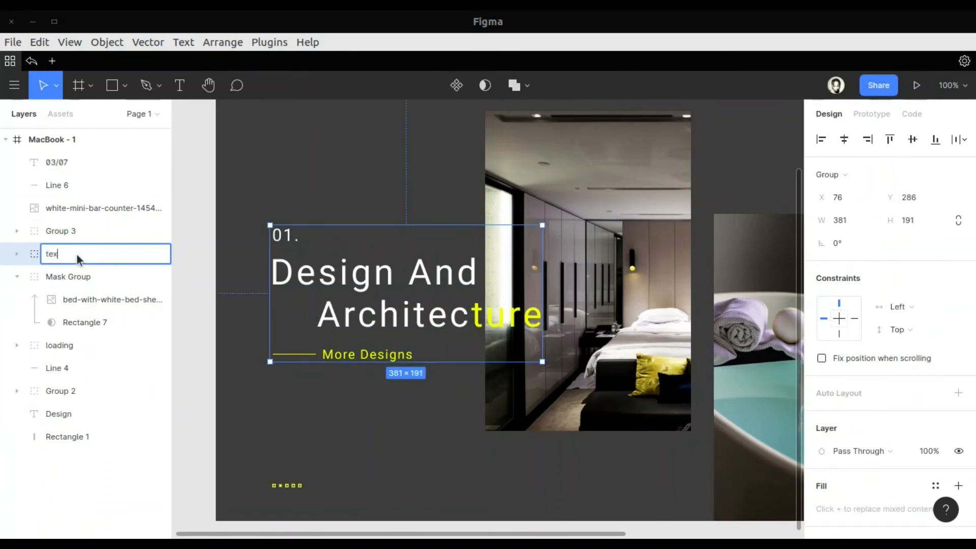
type("t")
key("Return")
Rename Group 3, which holds the bathtub photo, as "pic 2"
left_click(74, 232)
scroll(338, 279, "down", 1)
scroll(338, 279, "up", 1)
double_click(60, 232)
type("pic 2")
Group the bedroom photo's mask group and rename the resulting group as "pic 1"
left_click(68, 285)
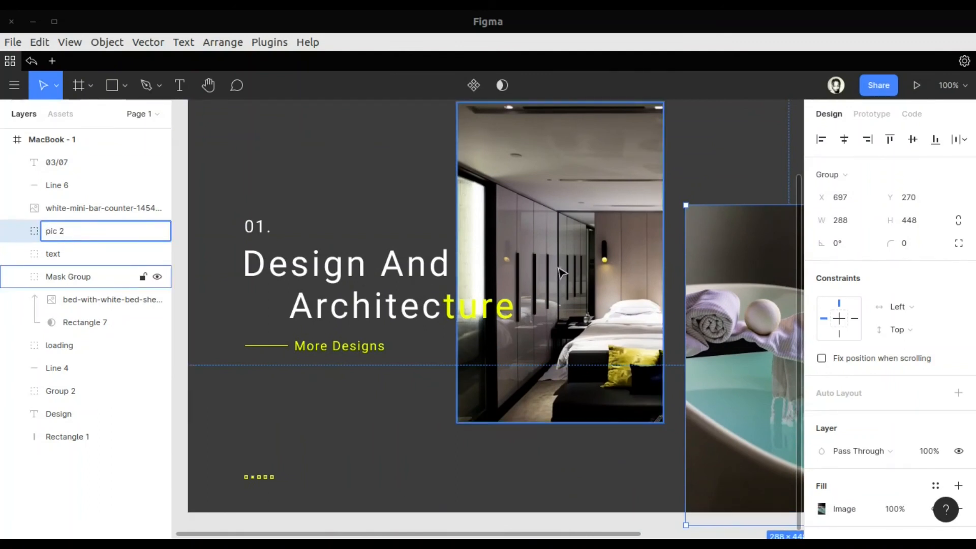
key("ctrl+g")
double_click(48, 279)
key("BackSpace")
type("pic 1")
key("Return")
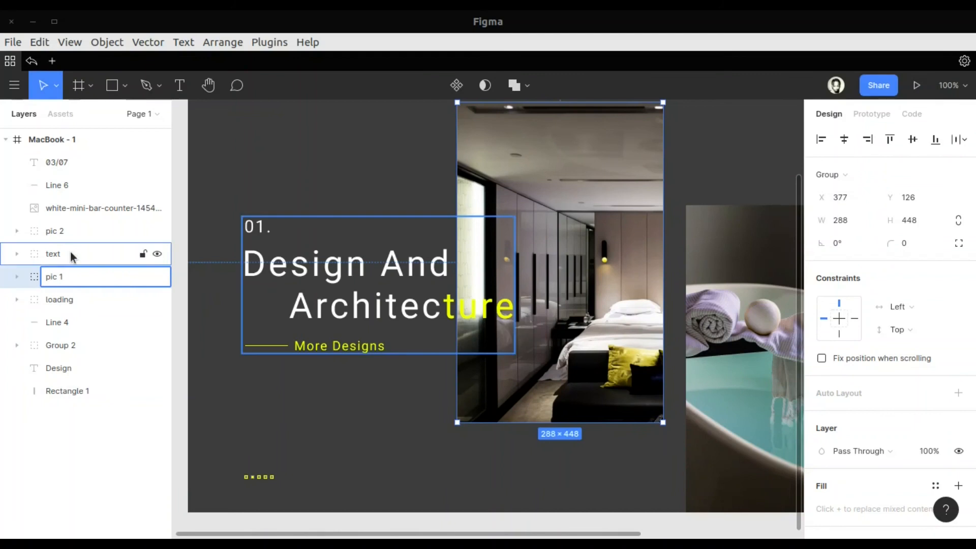
Rename the mini bar photo's layer as "Pic 3"
left_click(75, 209)
double_click(75, 209)
type("Pic 3")
key("Return")
Rename the header links group, Group 2, as "Nav" and the Design text layer as "Logo"
left_click(72, 345)
scroll(346, 402, "up", 4)
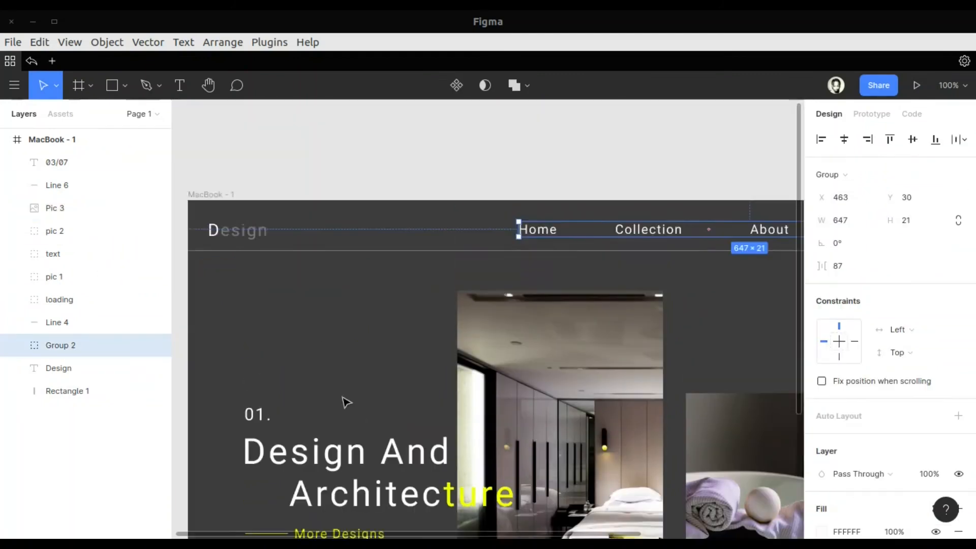
scroll(344, 401, "left", 5)
type("Nav")
left_click(62, 368)
double_click(62, 368)
type("Logo")
left_click(384, 429)
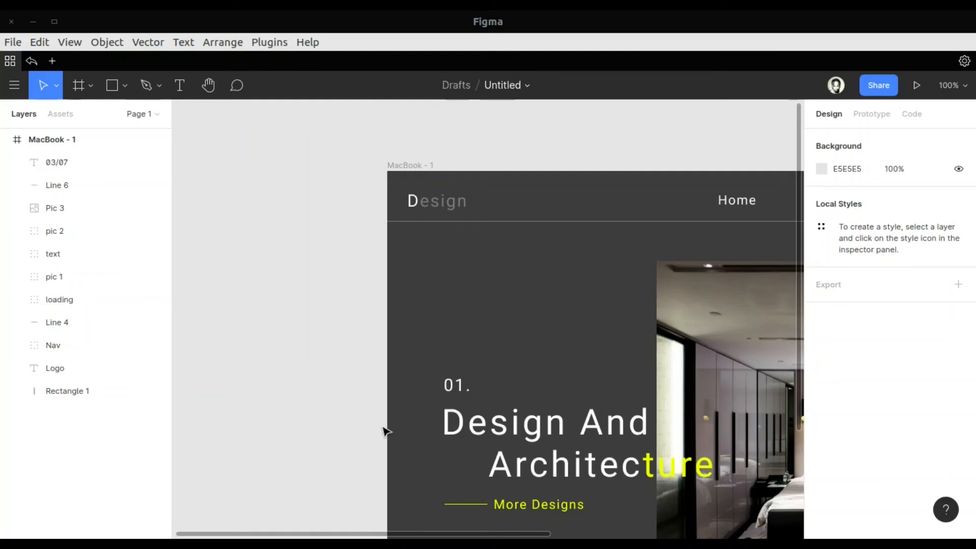
Add a 1440 × 1024 Desktop frame and centre the MacBook - 1 frame inside it at X 144, Y 162
scroll(385, 430, "right", 11)
scroll(384, 429, "down", 4)
scroll(385, 430, "down", 5)
scroll(444, 438, "left", 4)
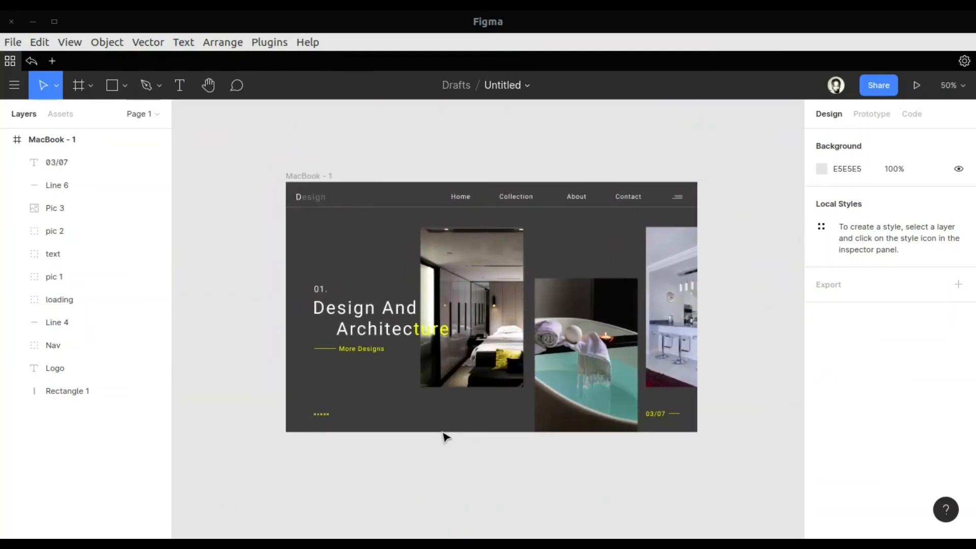
key("f")
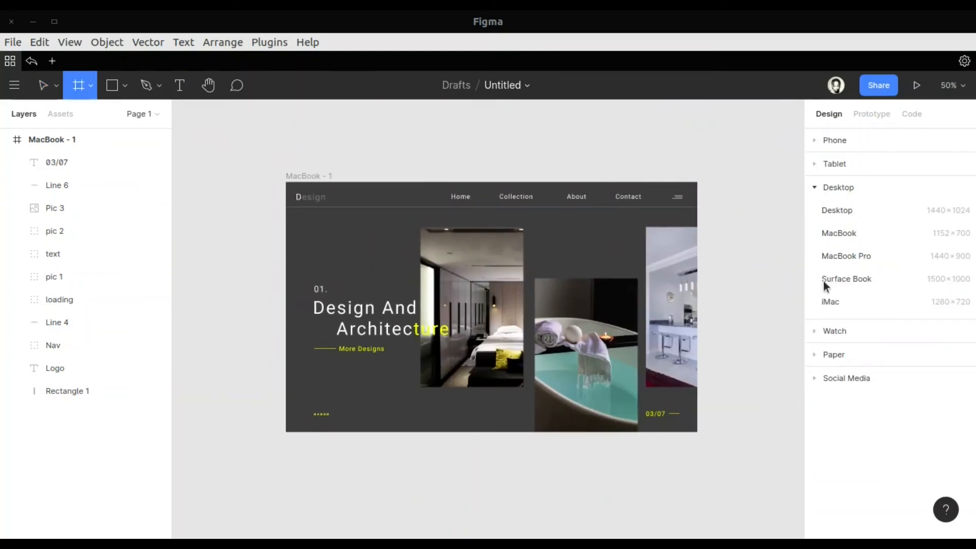
left_click(837, 210)
left_click(249, 230)
left_click_drag(247, 227, 558, 244)
scroll(532, 224, "right", 5)
scroll(532, 223, "left", 1)
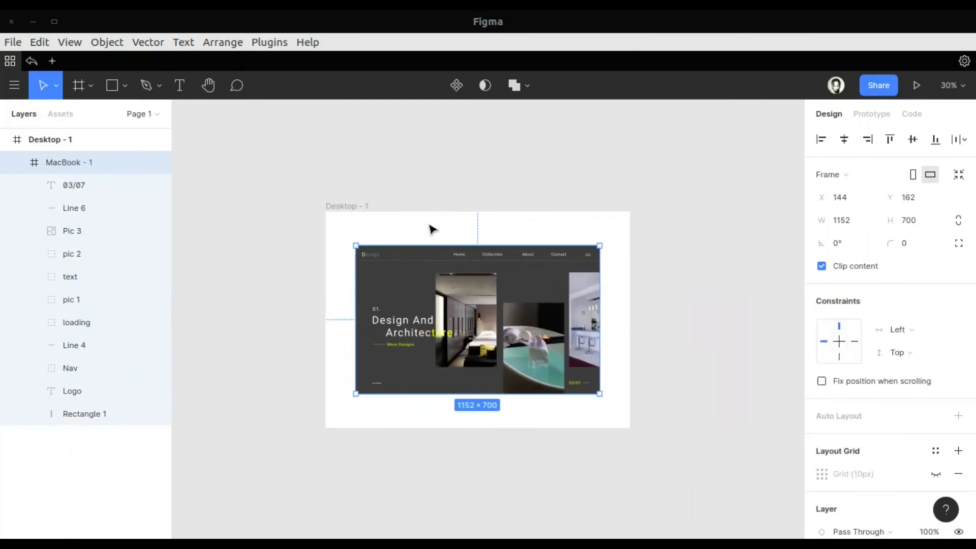
Change the Desktop - 1 frame's fill to the muted grey-green A0A08B
left_click(348, 218)
left_click(822, 452)
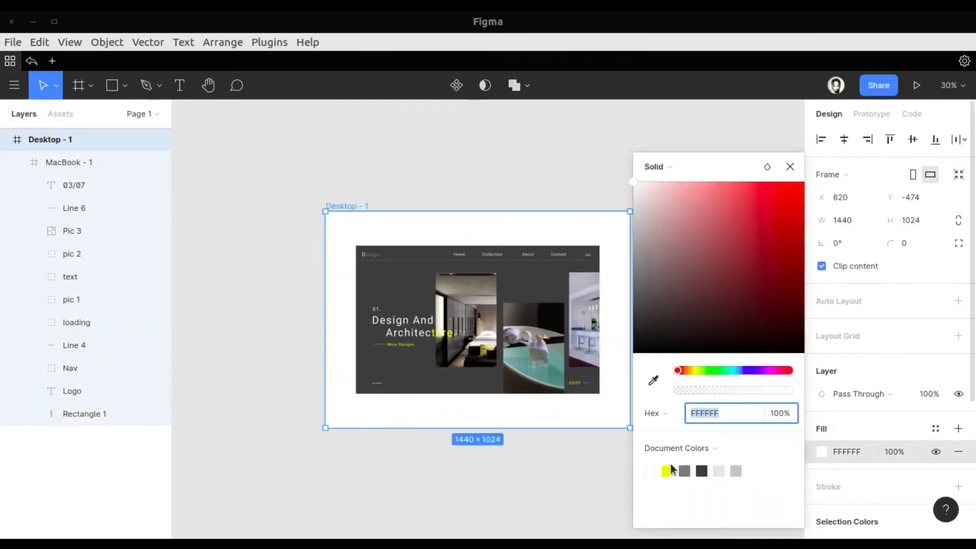
left_click(667, 469)
left_click_drag(757, 231, 774, 293)
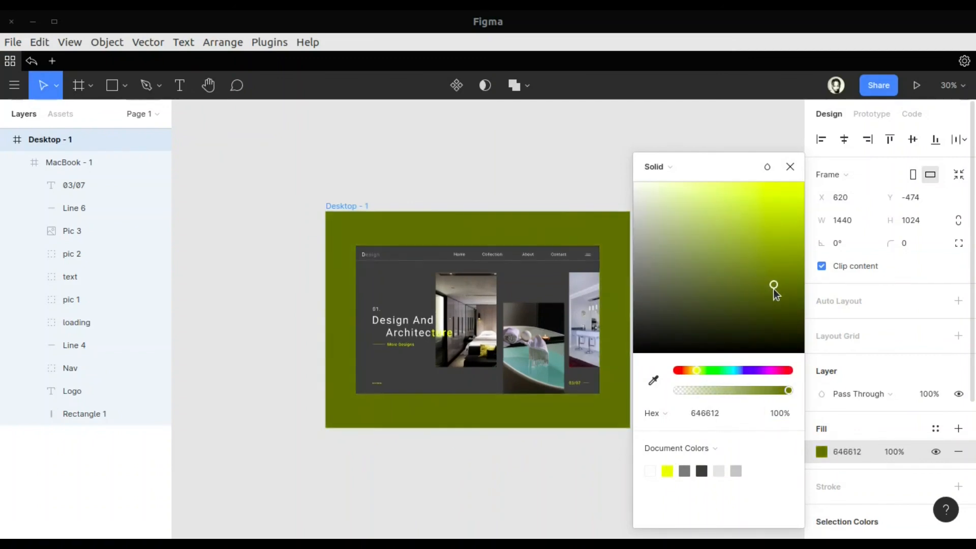
left_click_drag(746, 249, 655, 249)
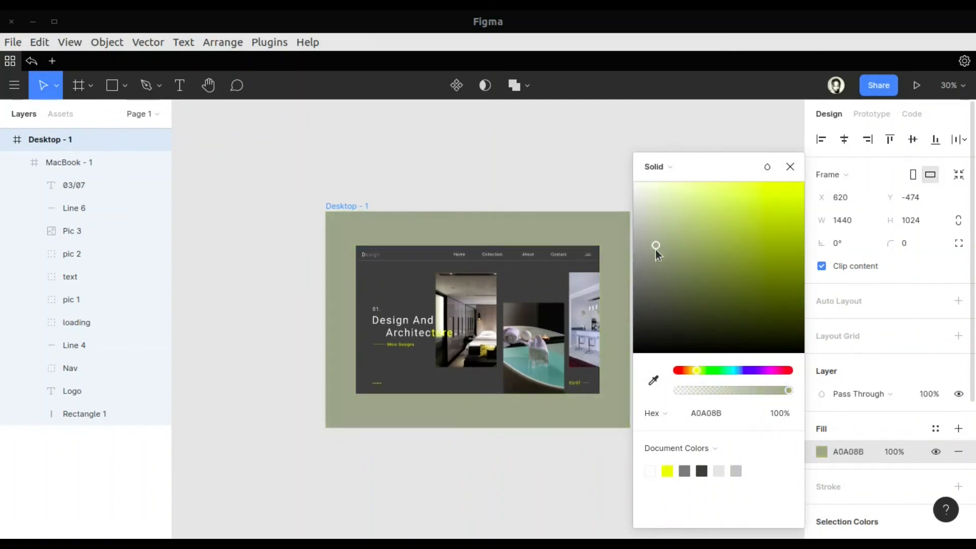
left_click(790, 167)
Add a drop shadow to the MacBook - 1 frame with blur 20, X offset 10 and Y offset 20
left_click(392, 269)
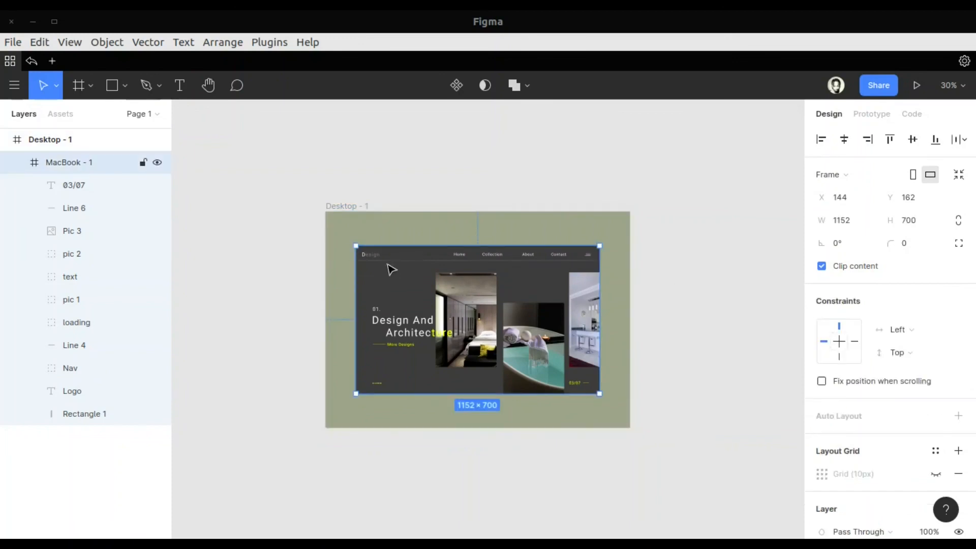
scroll(851, 472, "down", 6)
left_click(958, 450)
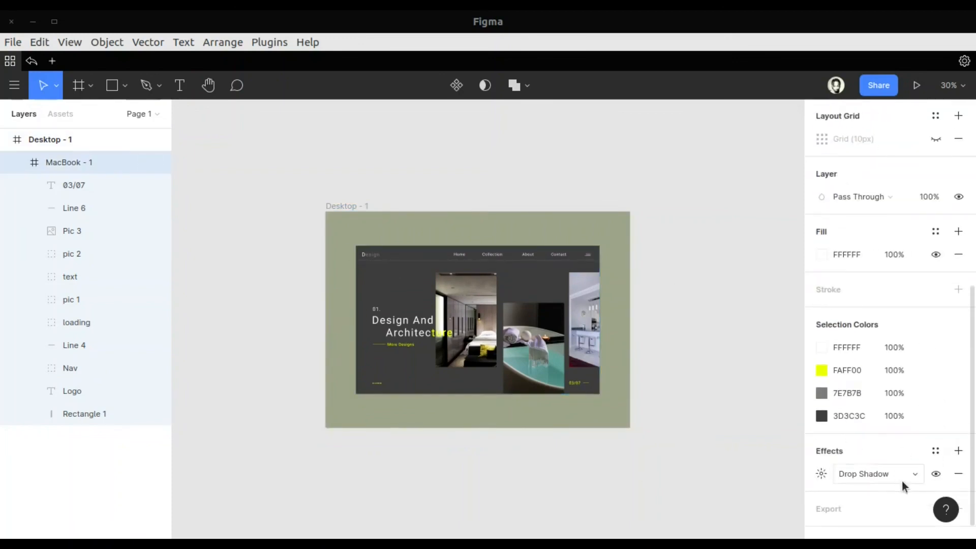
left_click(821, 474)
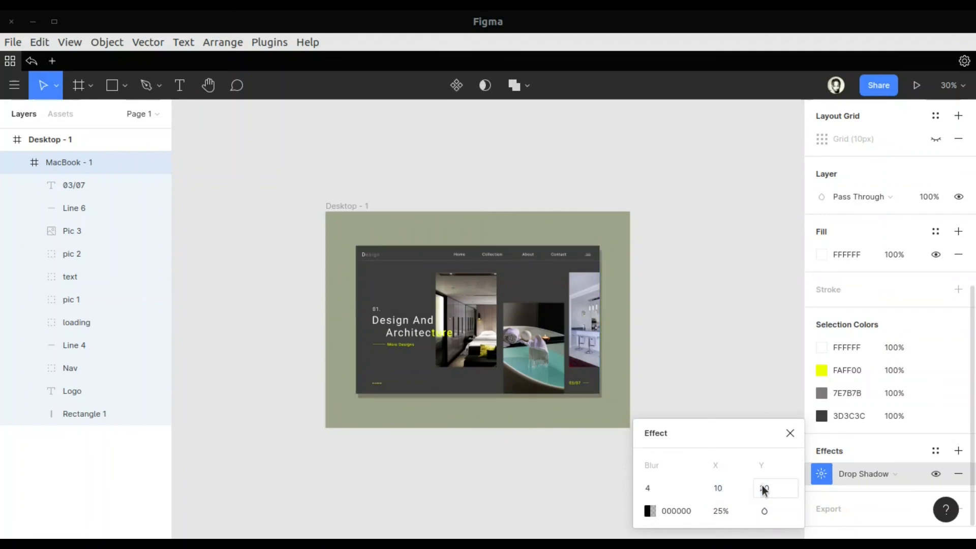
left_click(791, 436)
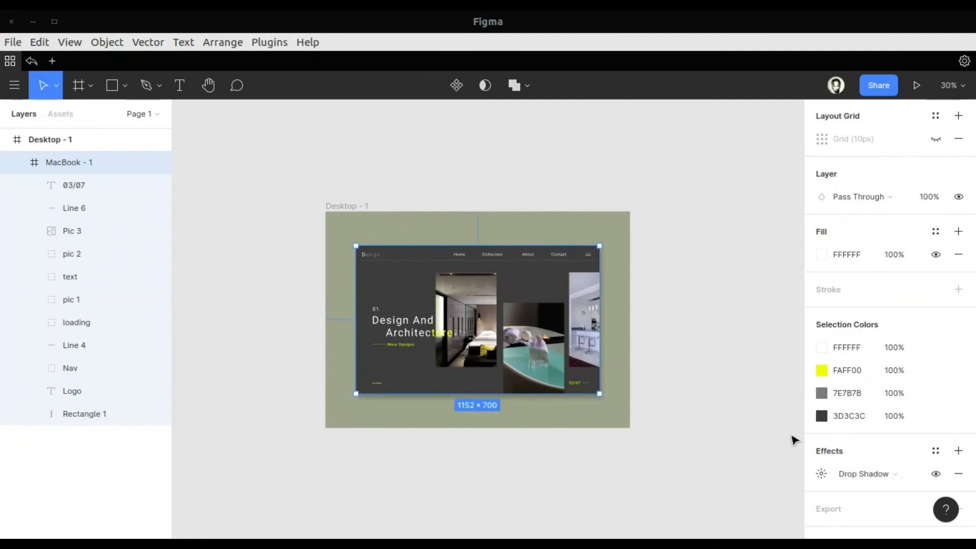
left_click(819, 471)
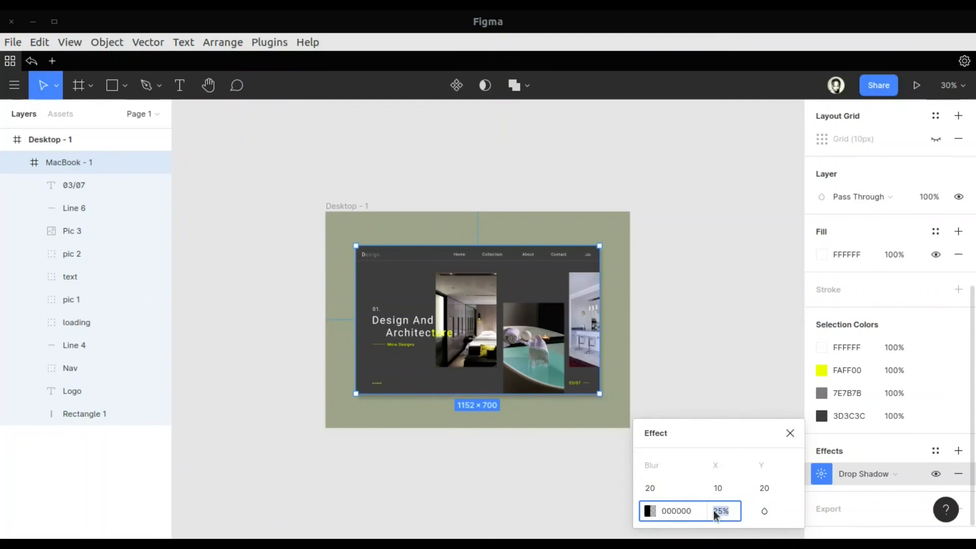
left_click(790, 433)
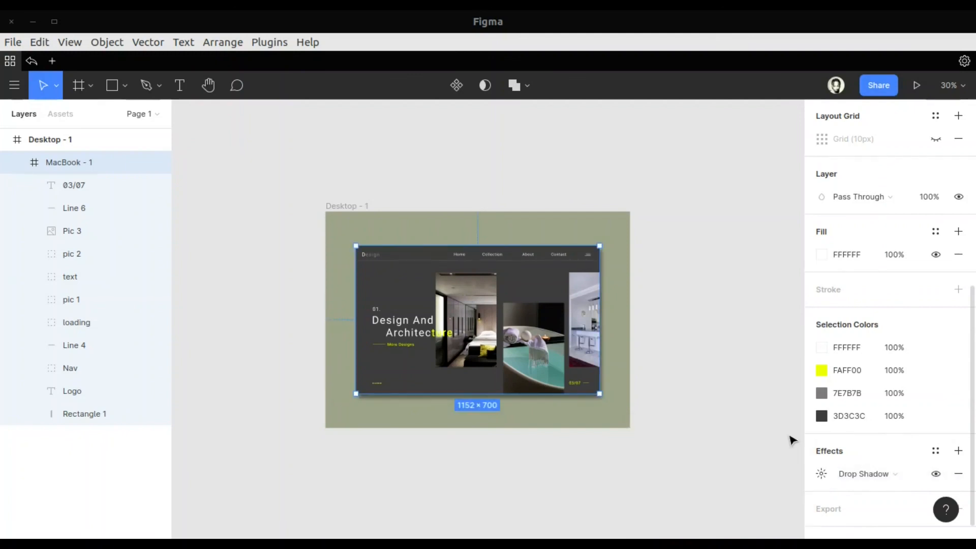
Set the canvas zoom to 70% to inspect the landing page and its drop shadow
left_click(948, 86)
type("70")
key("Return")
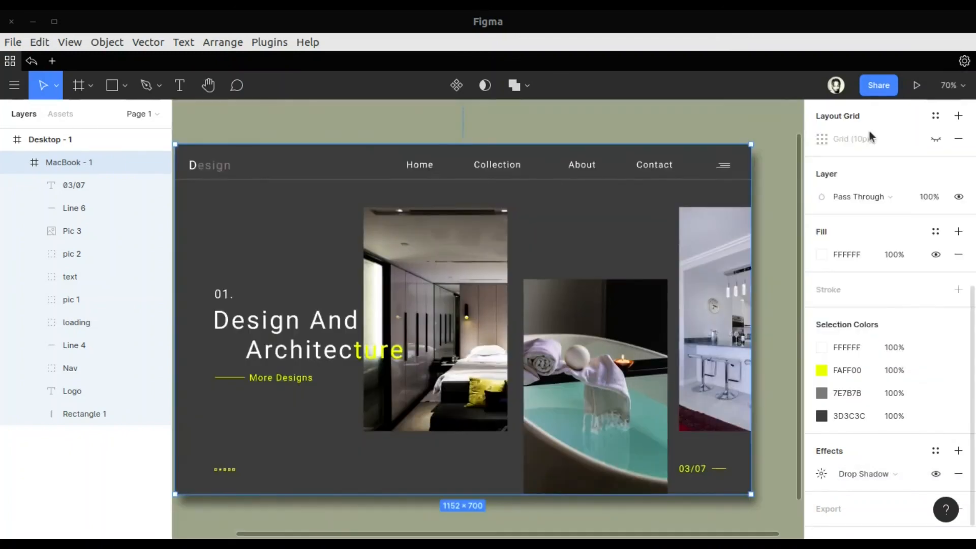